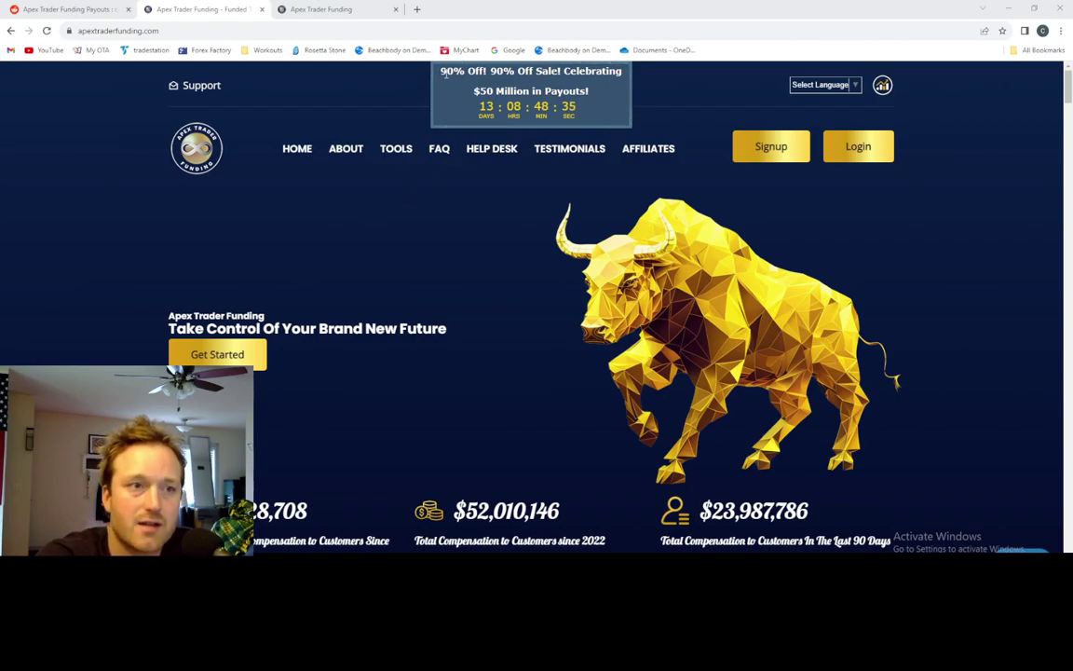
Examine the 90% off sale banner and the 25K to 300K account plans with their contracts, profit goals, thresholds and monthly prices.
drag(443, 69, 486, 70)
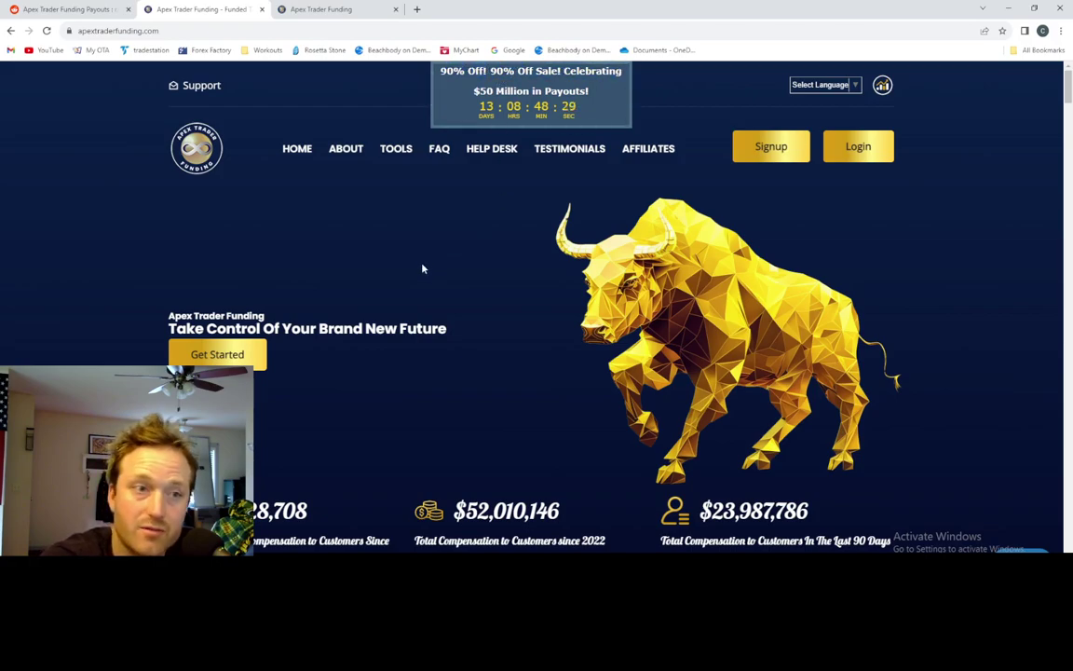
scroll(438, 242, down, 1)
scroll(438, 242, down, 15)
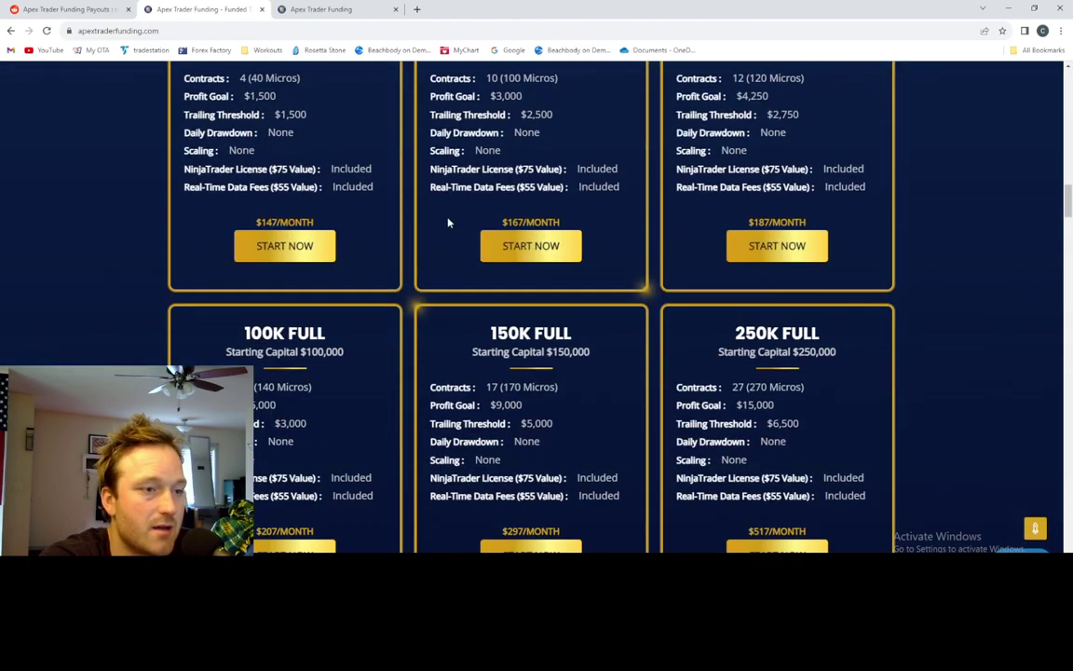
scroll(460, 206, up, 2)
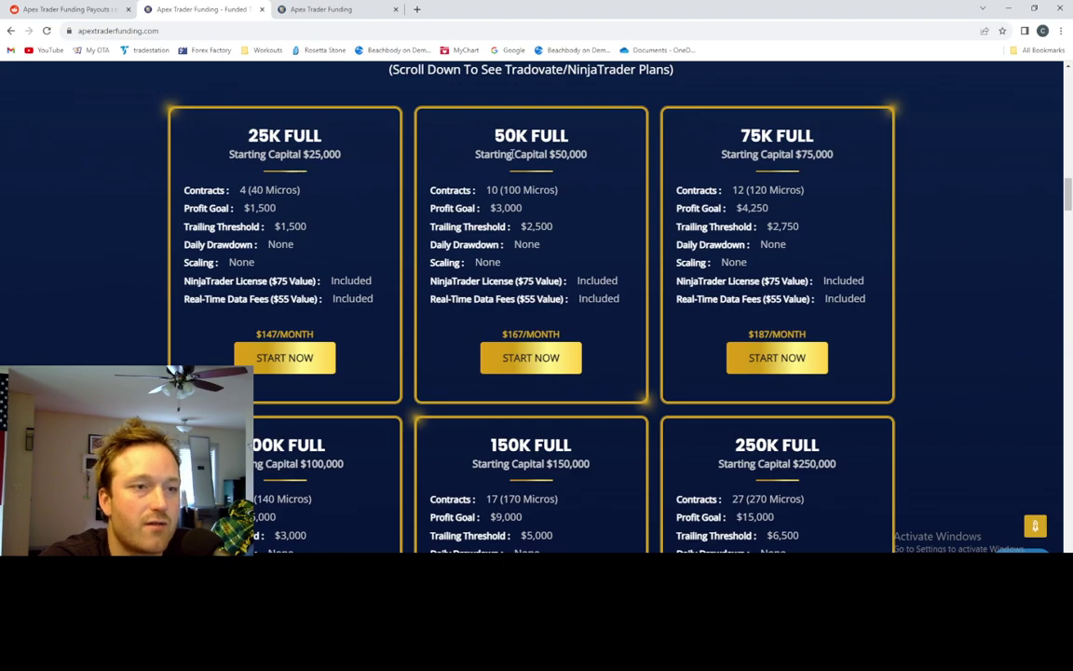
scroll(709, 139, down, 4)
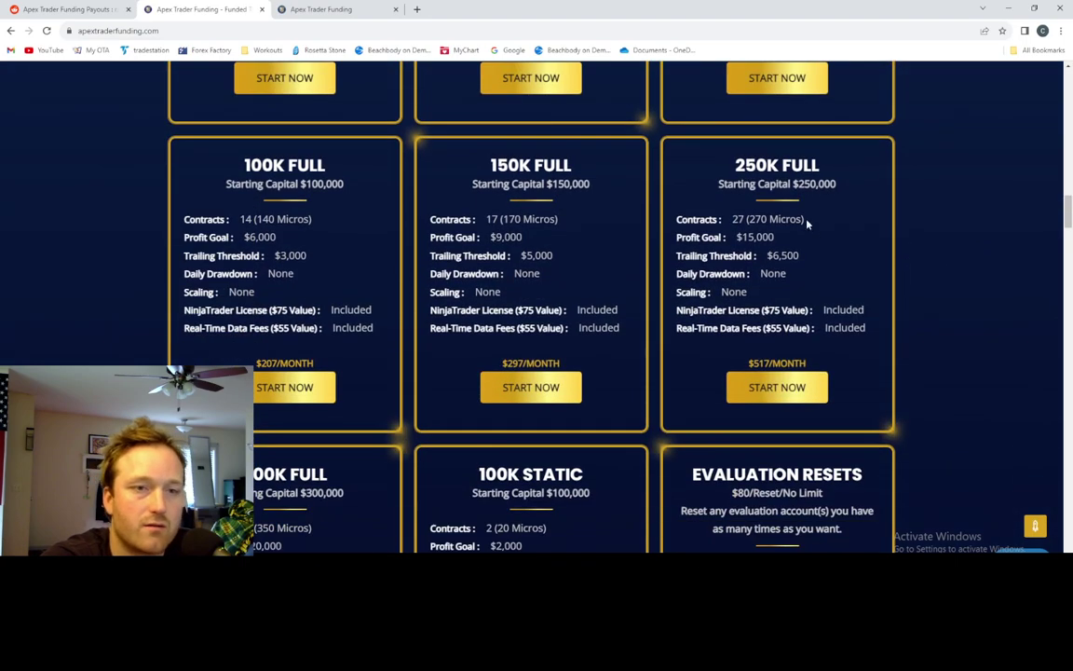
scroll(809, 228, up, 1)
scroll(559, 354, down, 2)
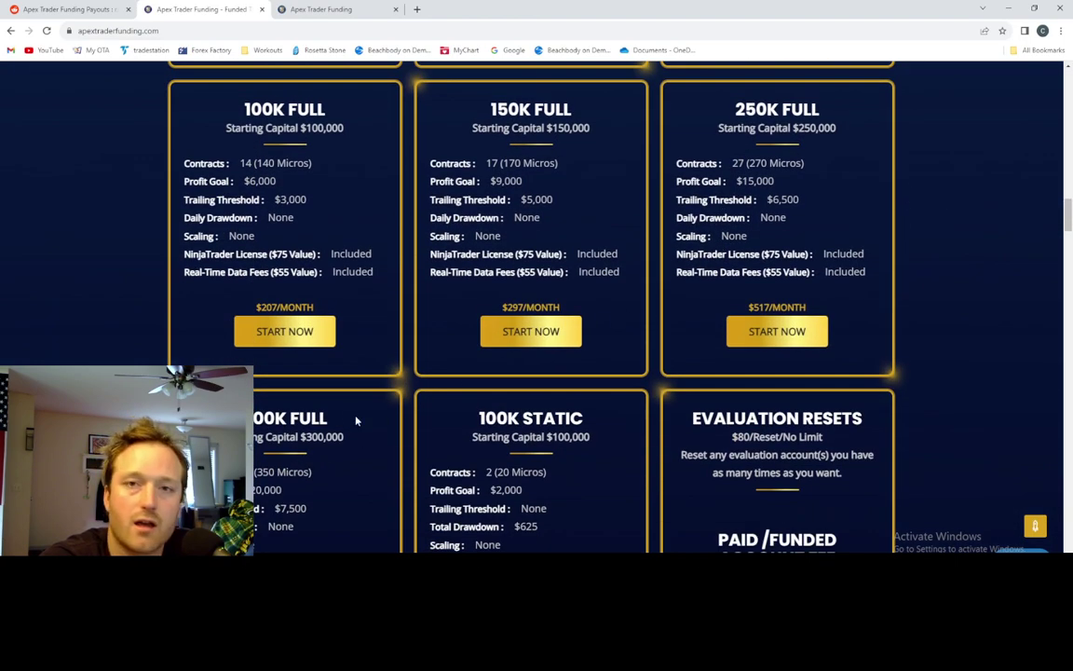
scroll(389, 466, down, 1)
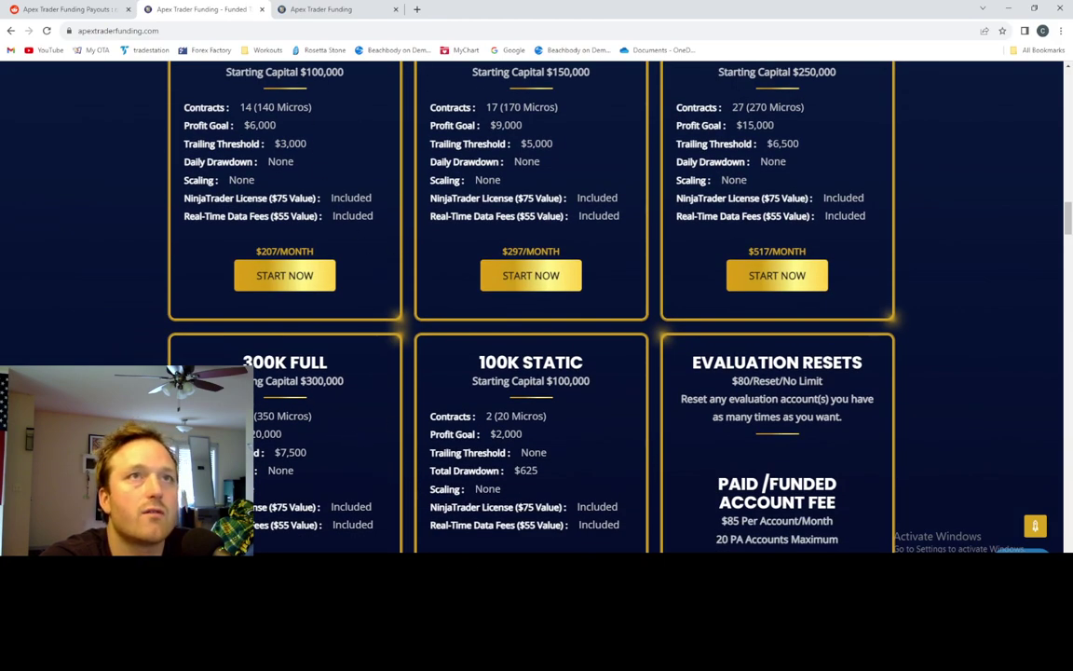
Switch to the Apex_shopping.xlsx workbook in Excel, maximize its window and auto-fit column L to its contents.
key(alt+Tab)
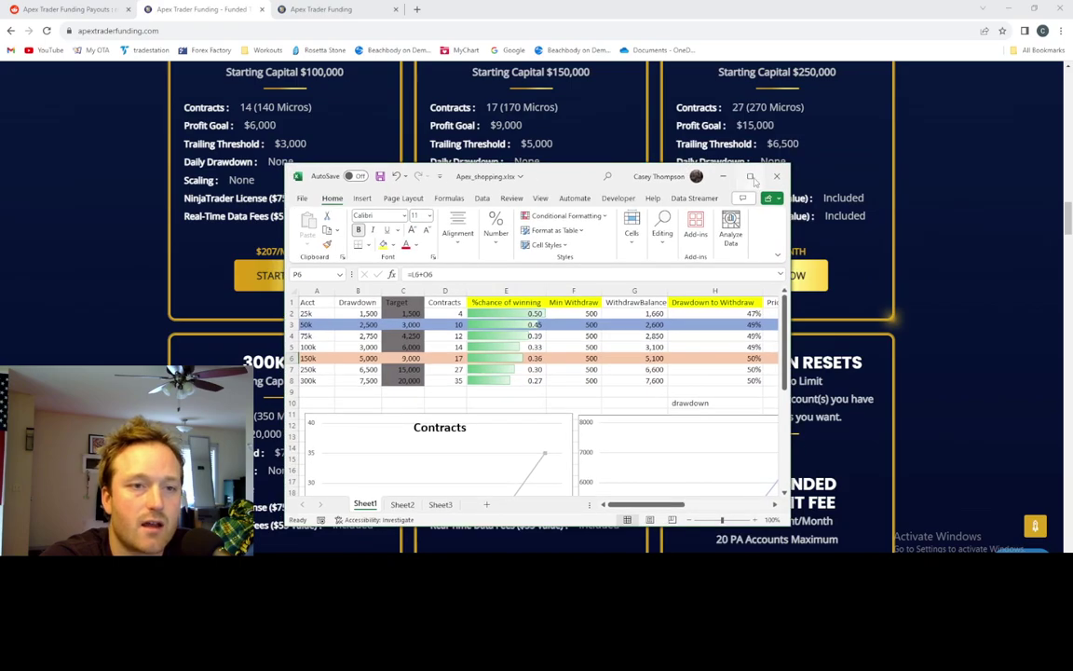
double_click(502, 166)
scroll(303, 191, up, 1)
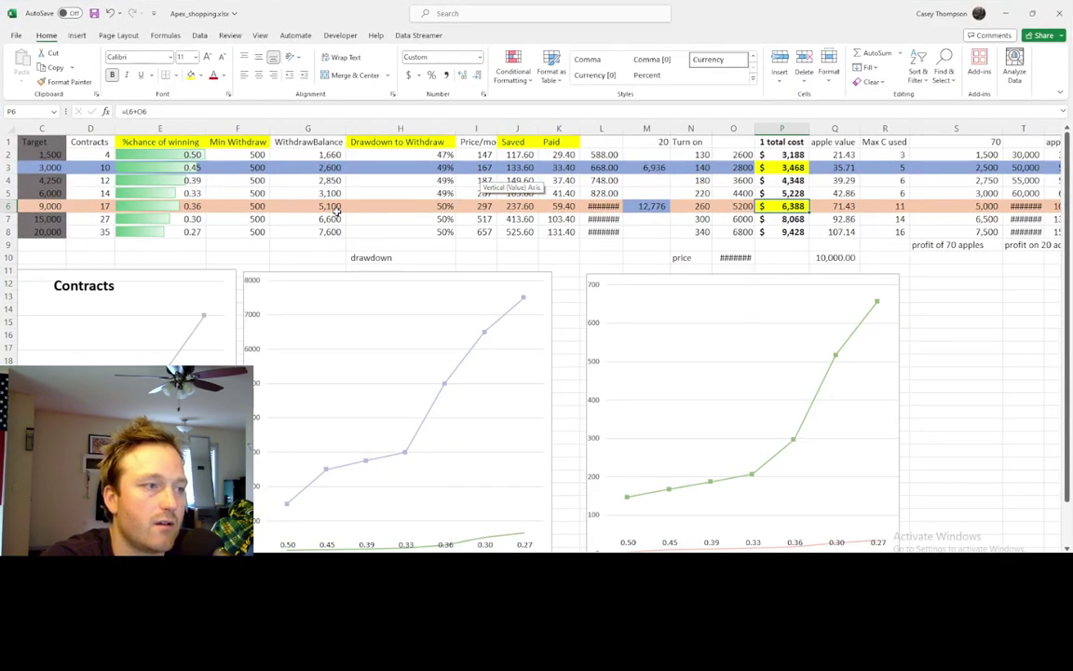
scroll(559, 214, left, 2)
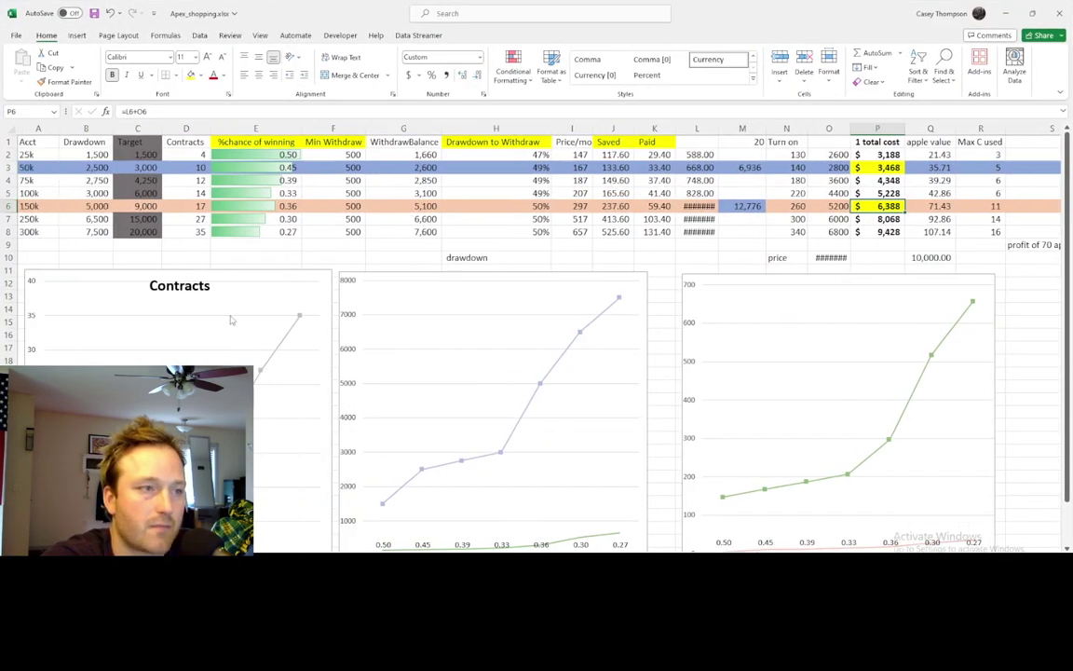
double_click(720, 127)
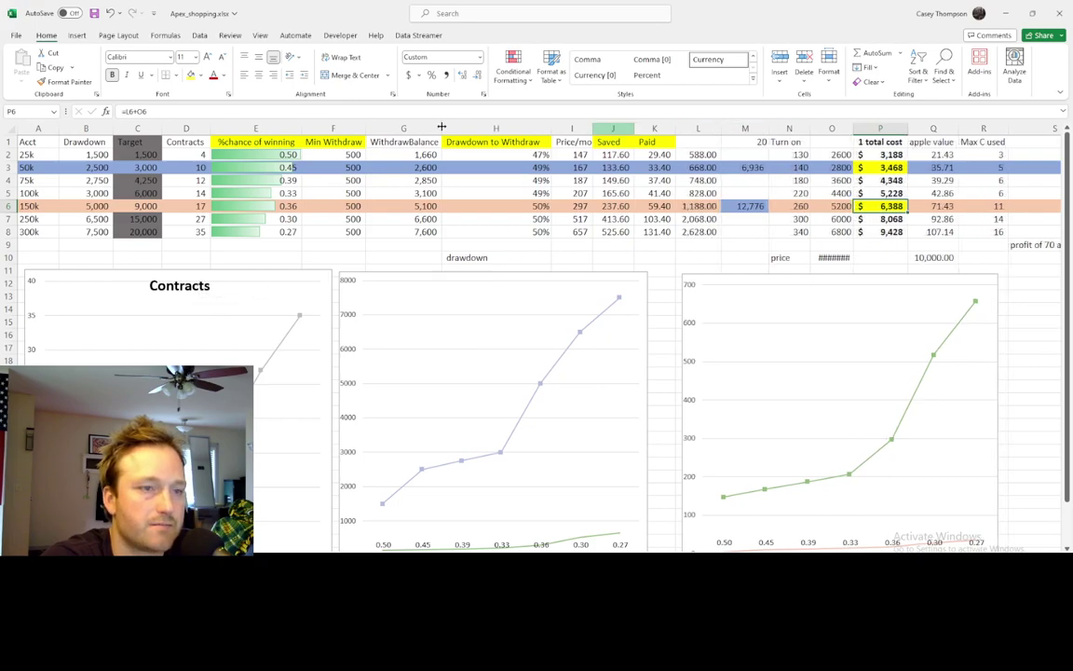
Examine the 50k account row, including its monthly price and the formulas in the Saved and Paid columns.
click(28, 167)
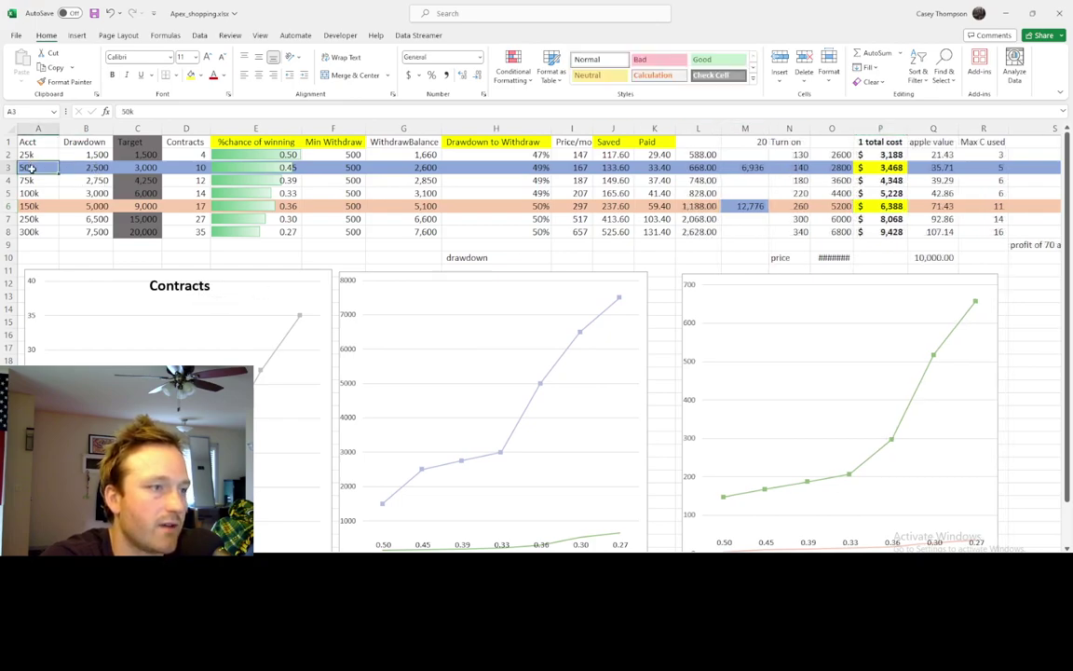
click(7, 167)
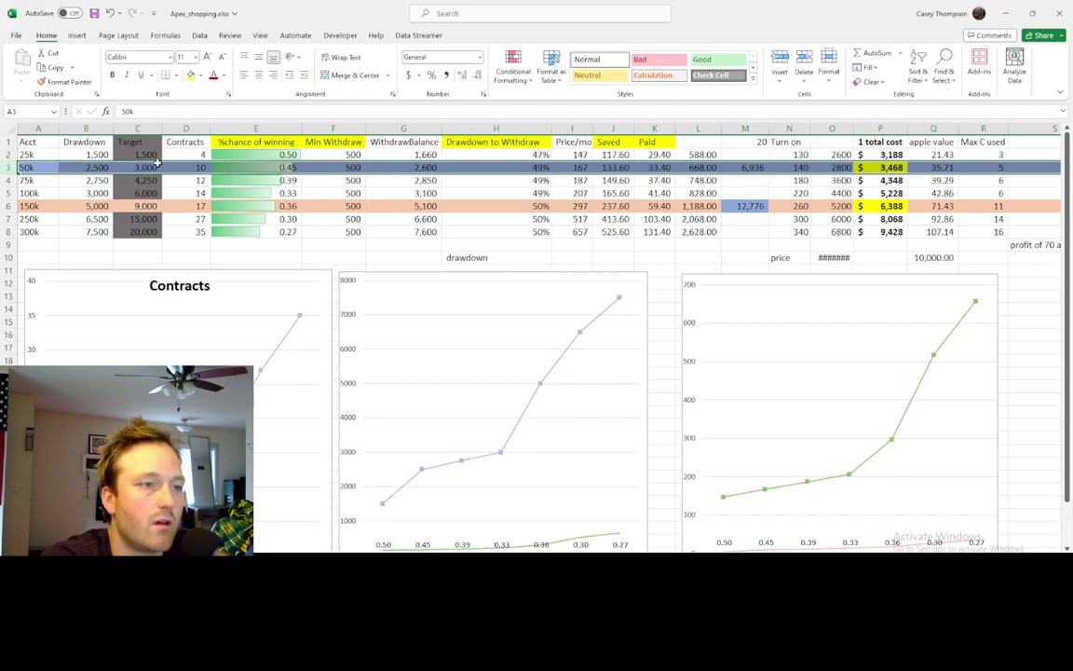
click(577, 168)
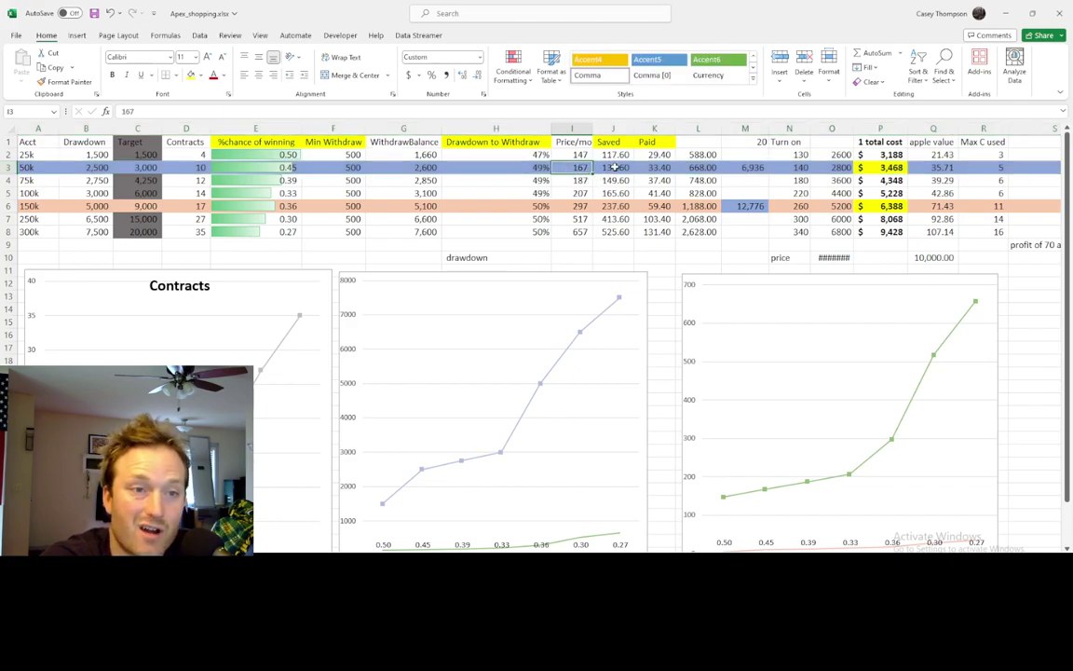
click(614, 167)
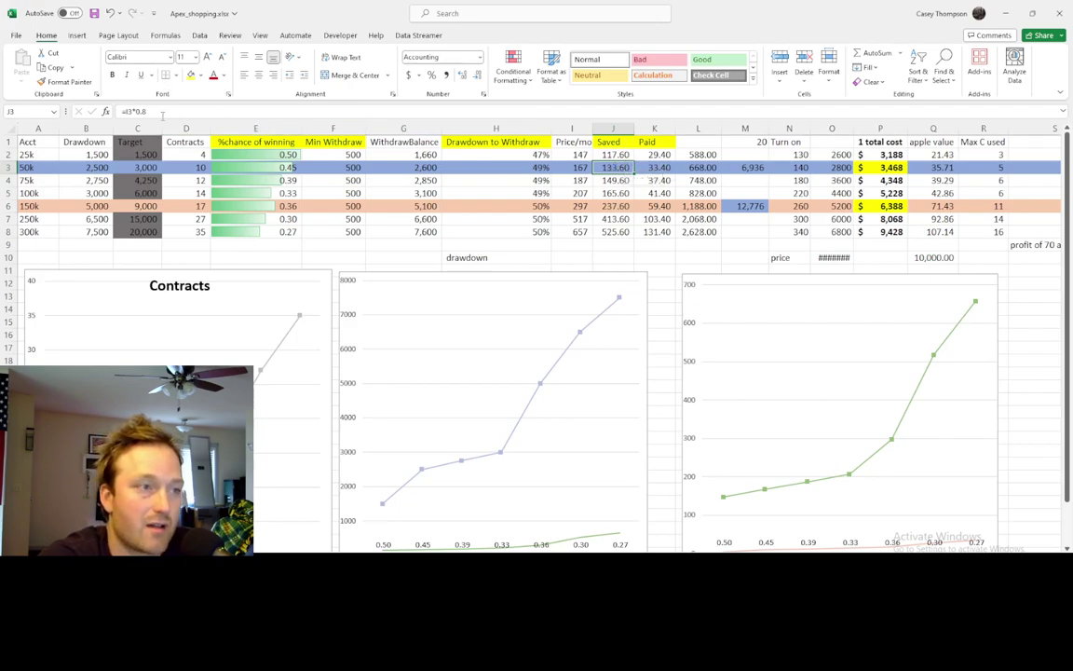
click(655, 167)
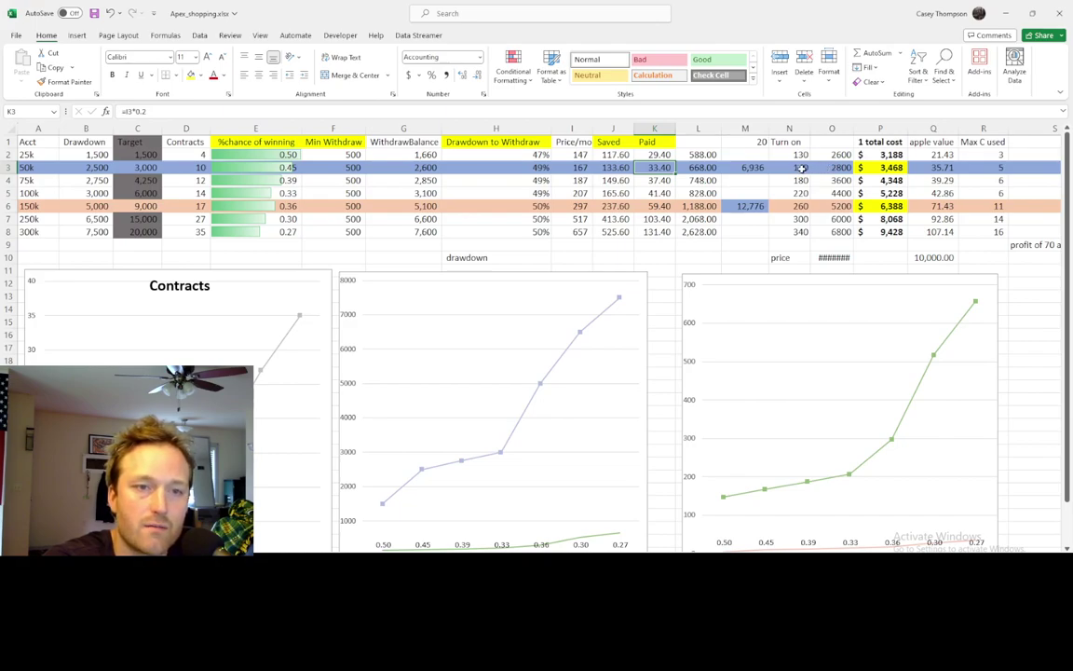
Make the Turn on column N and the Paid column K bold.
click(789, 128)
click(113, 75)
click(654, 127)
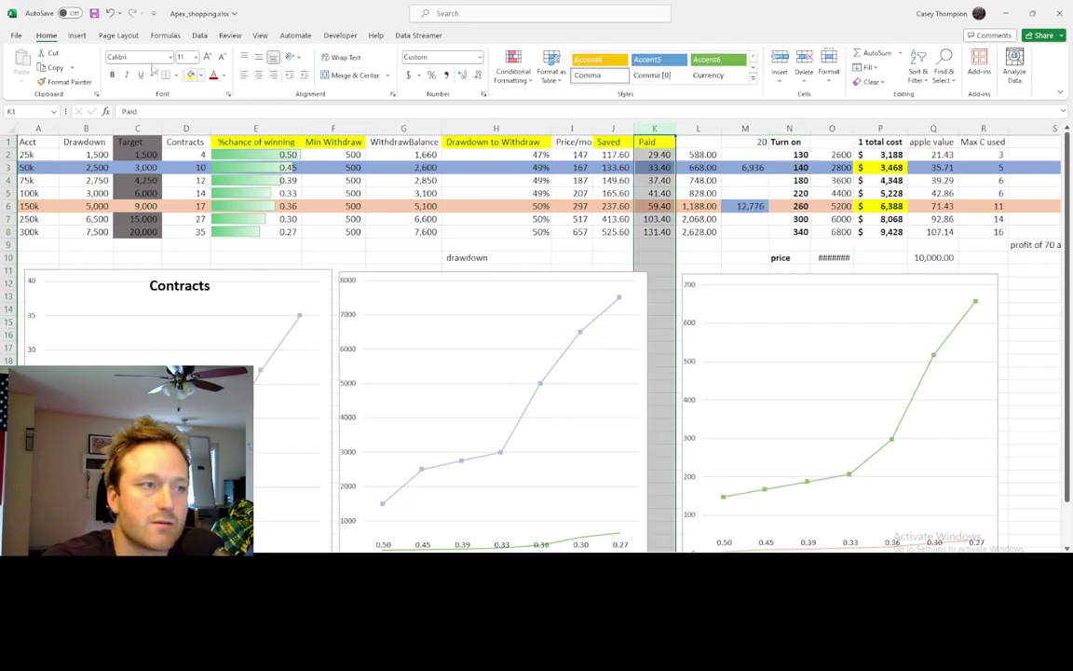
click(112, 74)
Inspect the formulas in M6 and O3 and the 50k account's Turn on fee in N3.
click(750, 206)
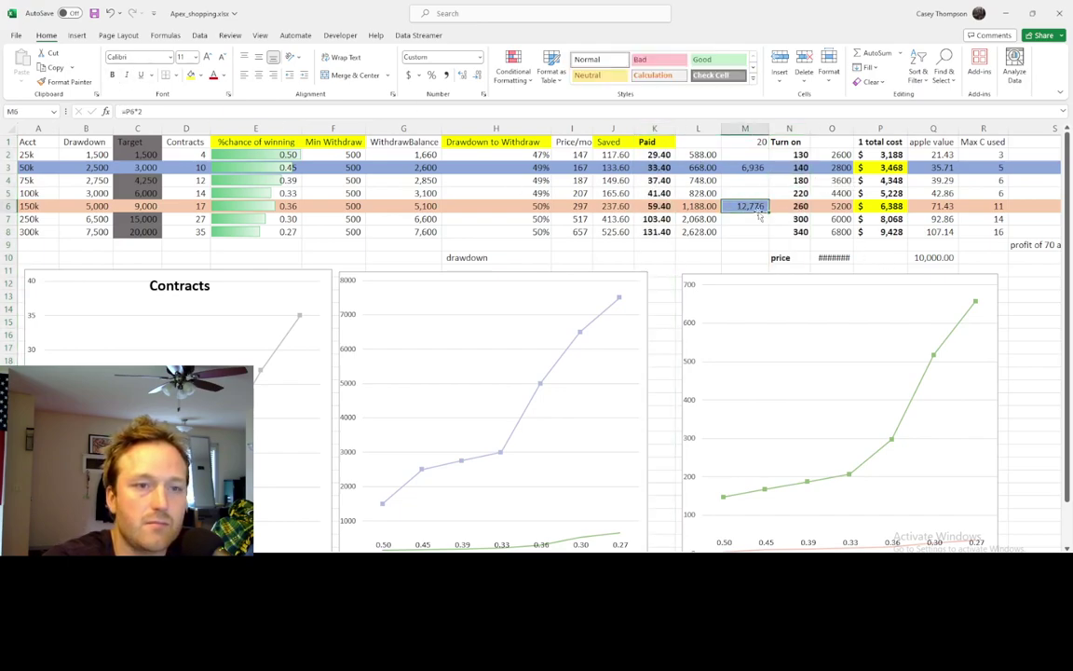
click(799, 167)
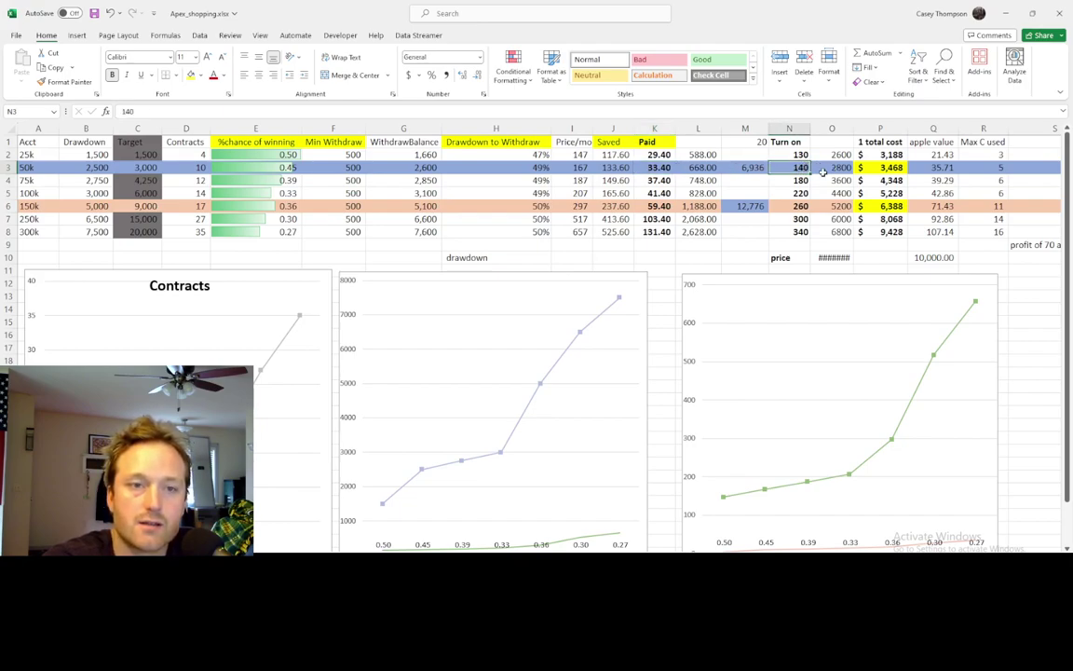
click(826, 169)
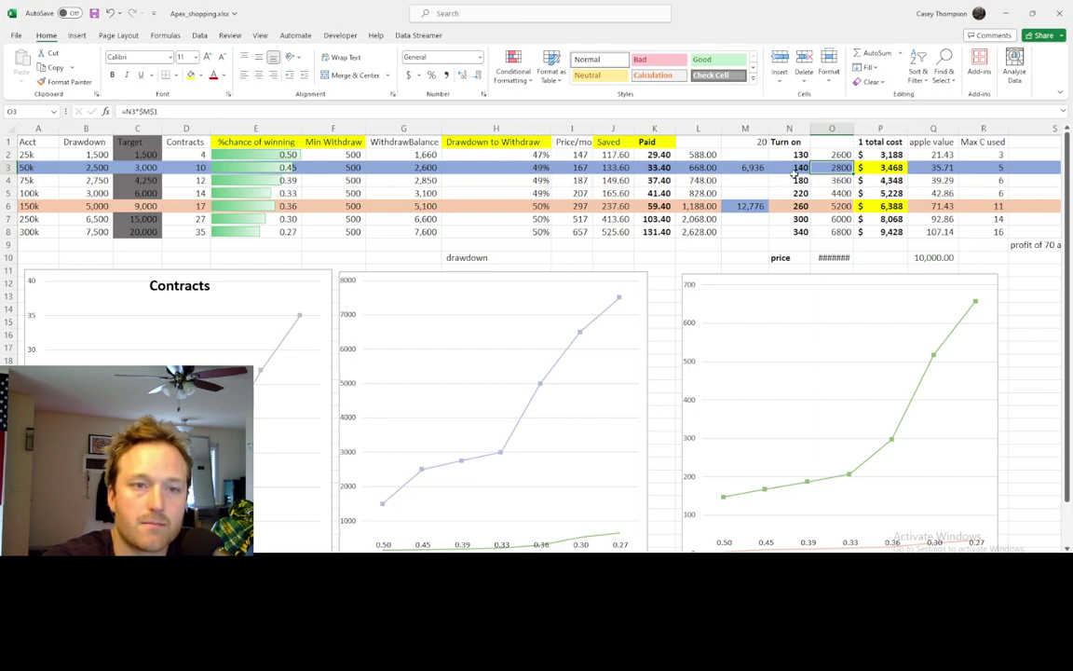
click(797, 169)
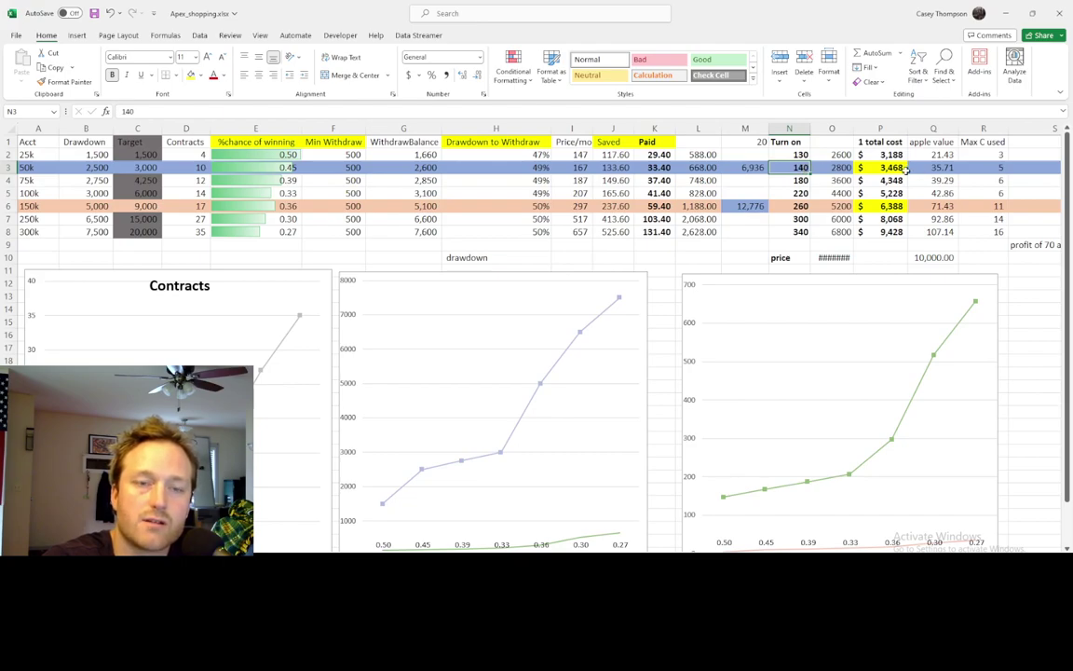
Enter 175 in cell E44 and the text "2500 / X" in cell F44, in the empty area below the charts.
scroll(501, 332, down, 10)
click(270, 310)
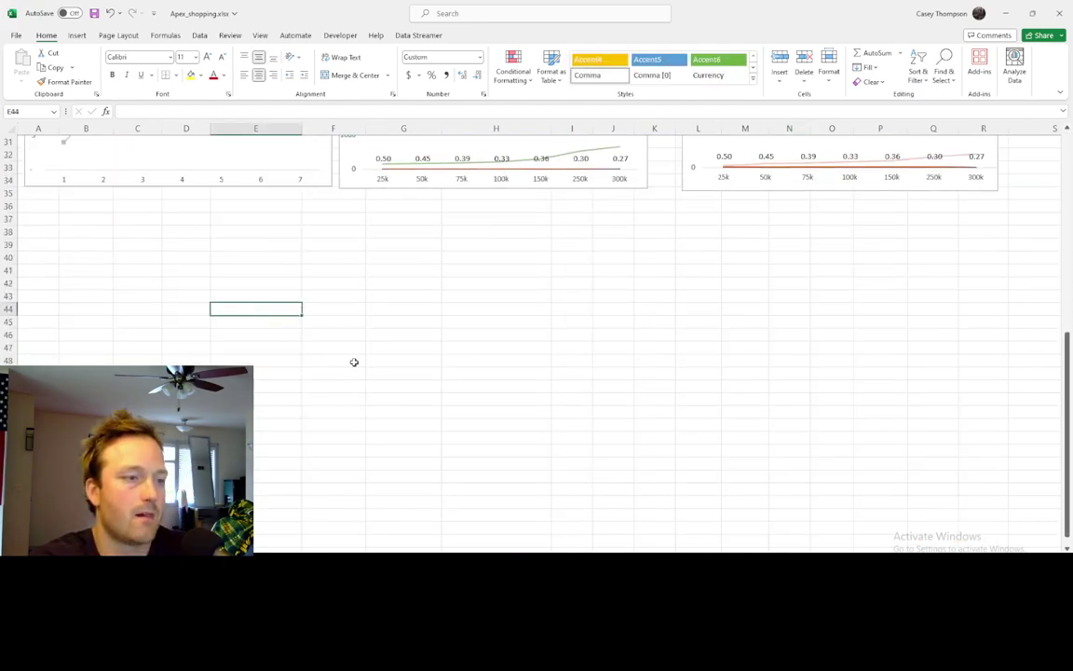
text(175)
key(Return)
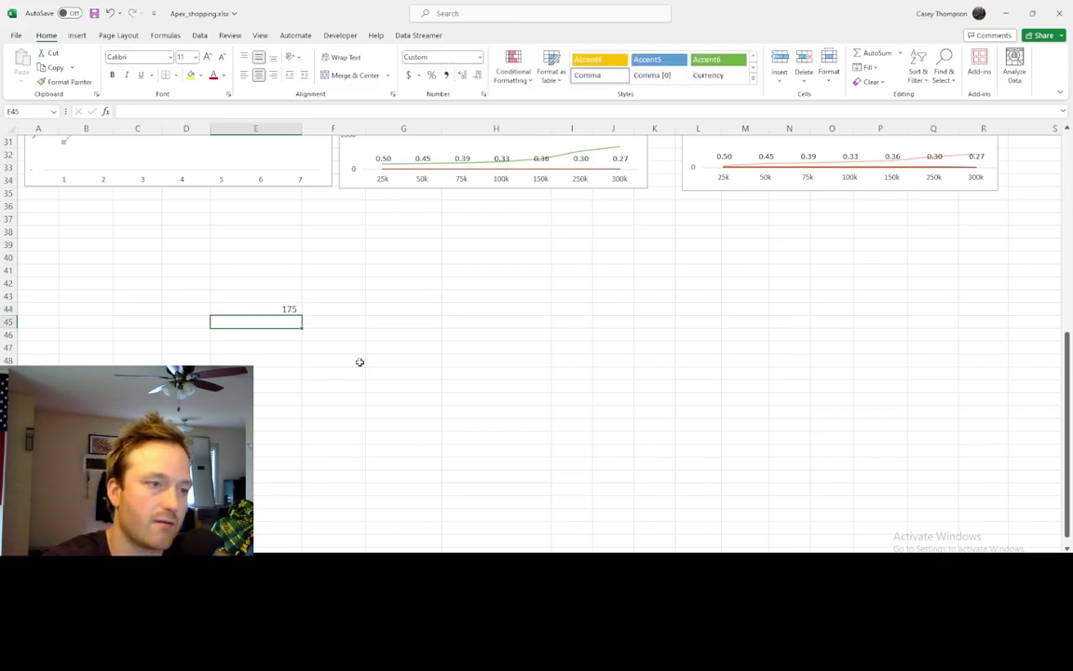
key(Right)
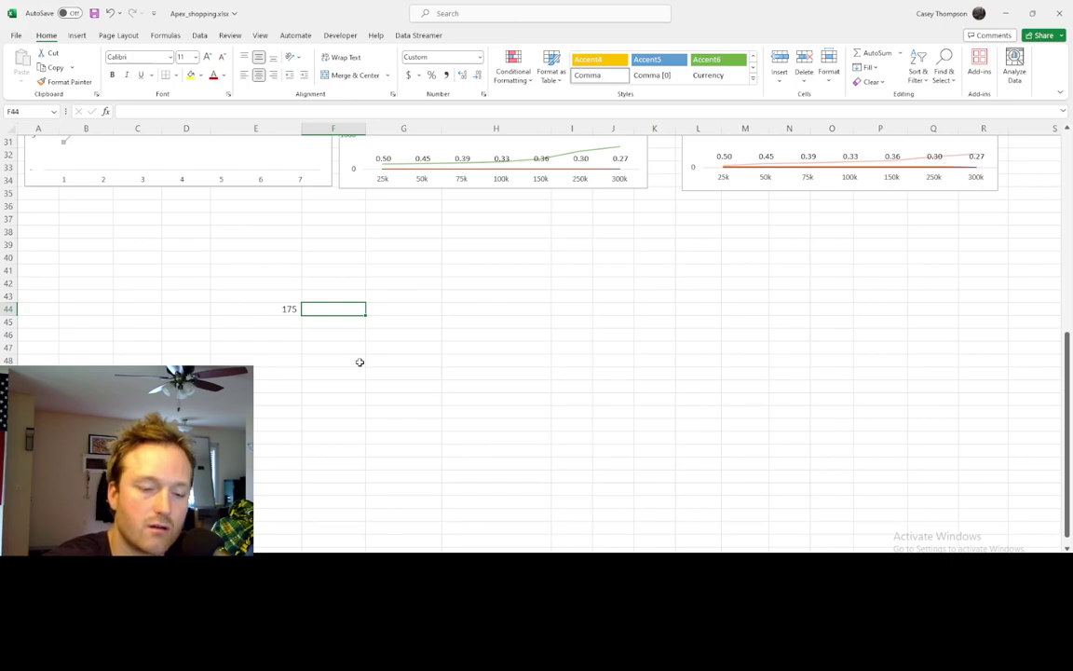
text(25)
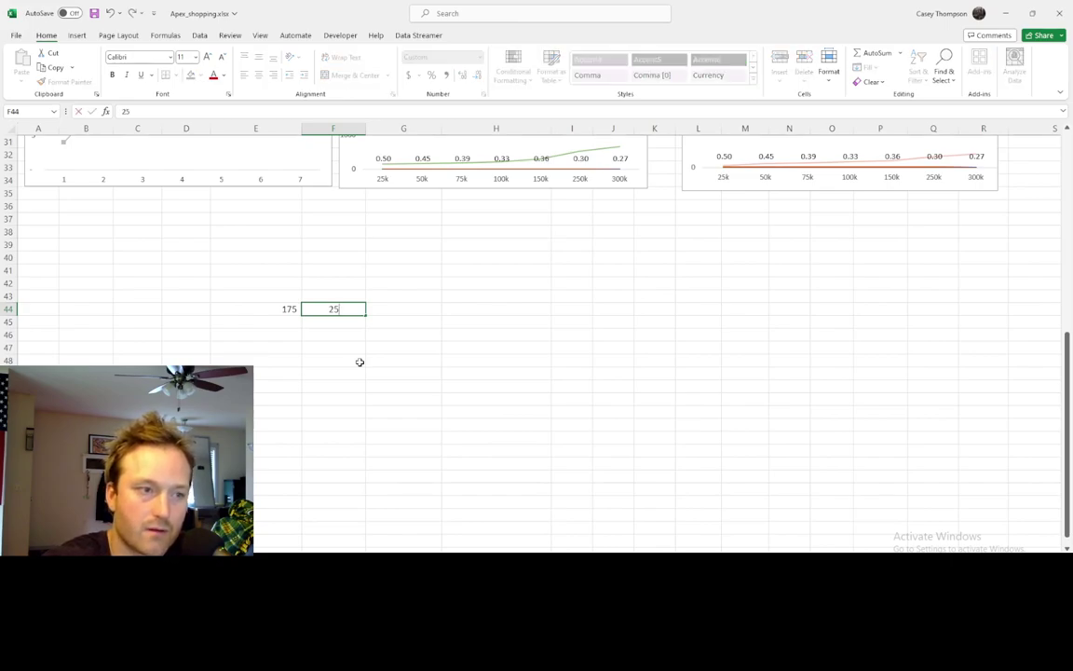
text(00)
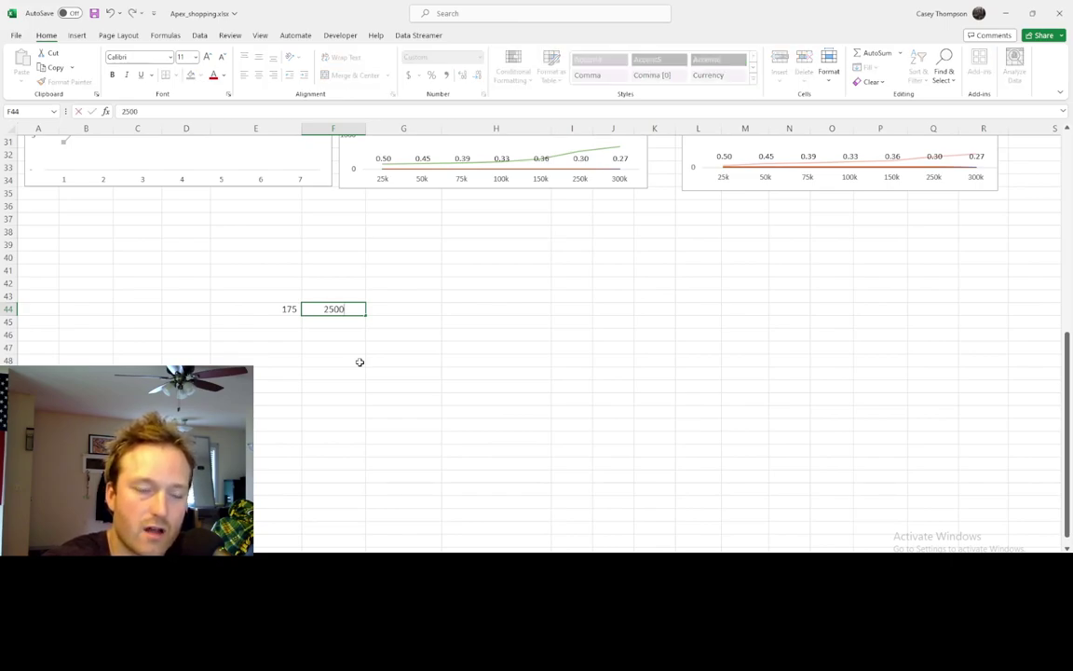
text( / X)
key(ctrl+Return)
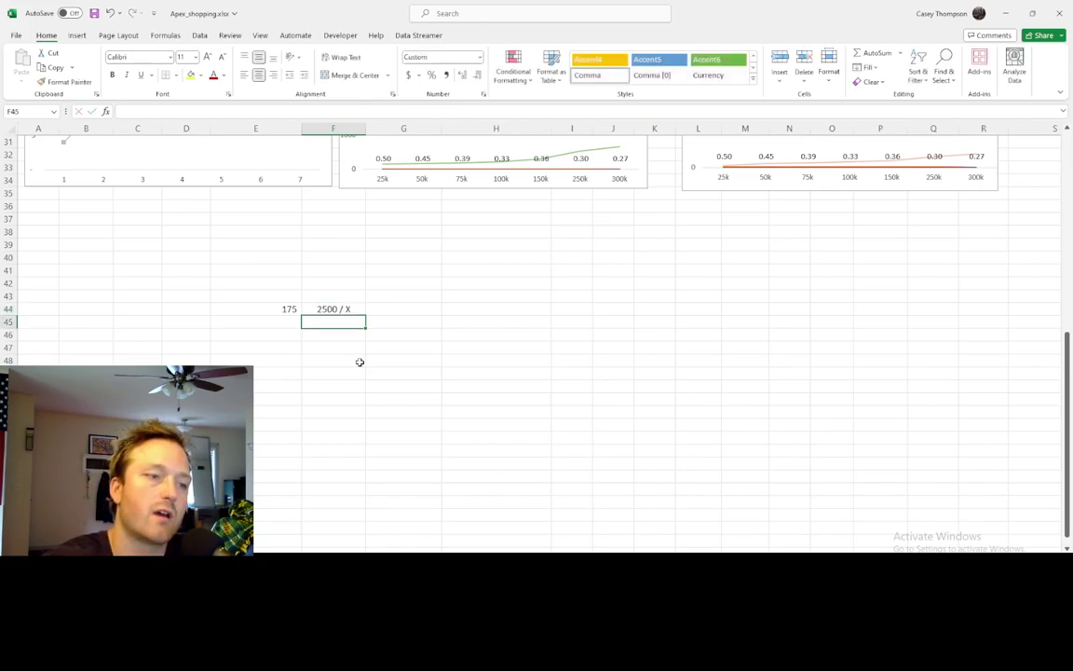
click(289, 308)
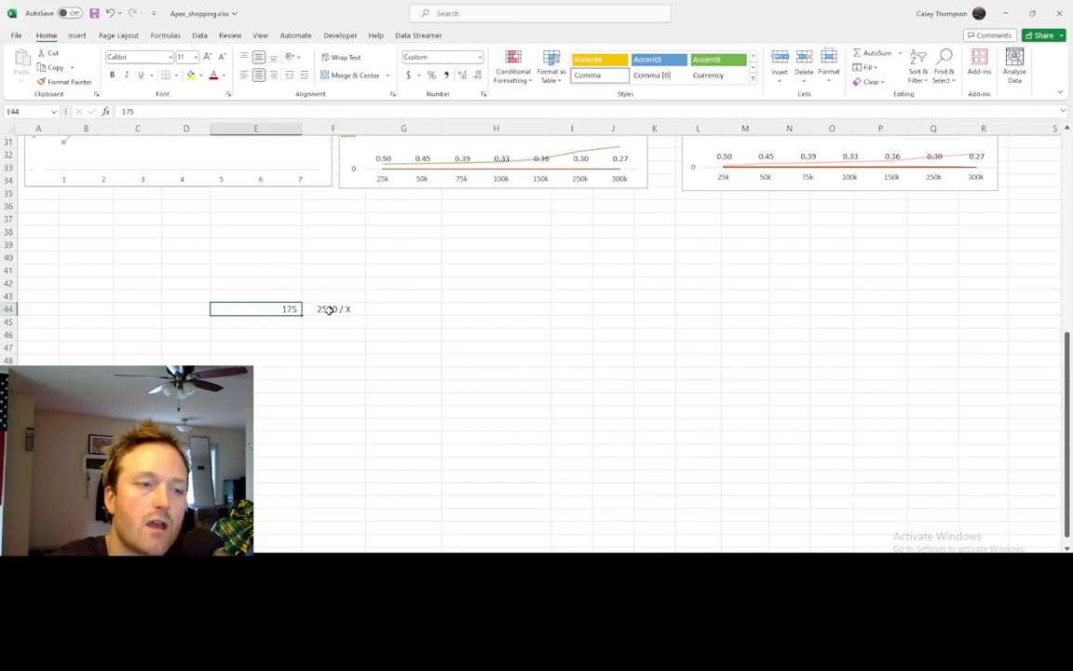
click(328, 308)
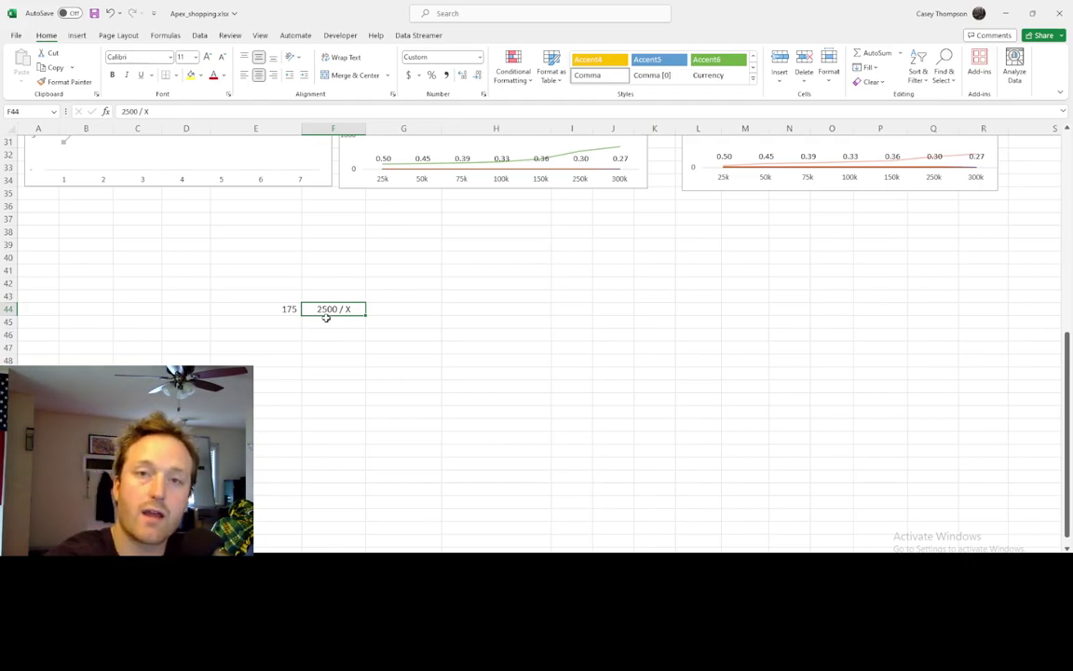
Add the headings "Payout1" in cell G43 and "payout2" in cell H43.
click(381, 309)
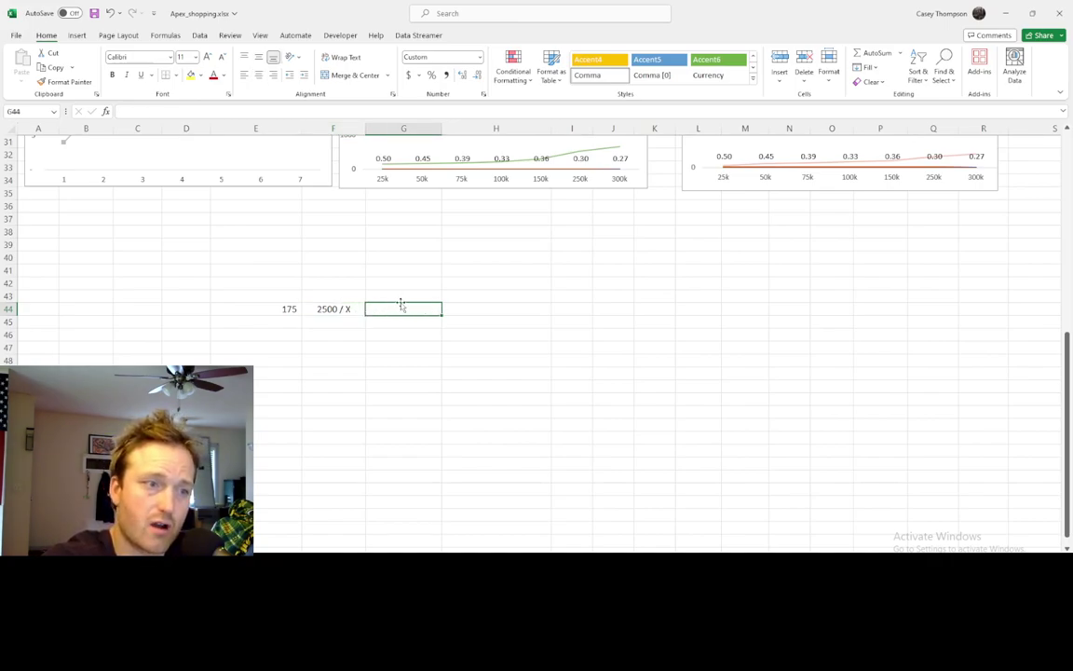
click(401, 294)
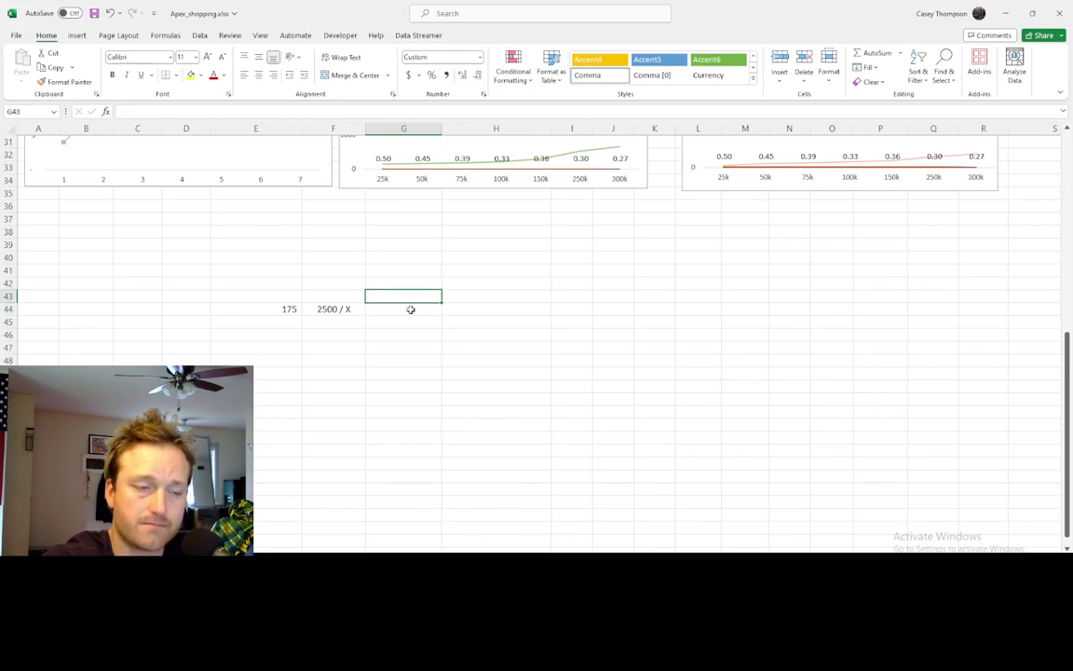
click(399, 308)
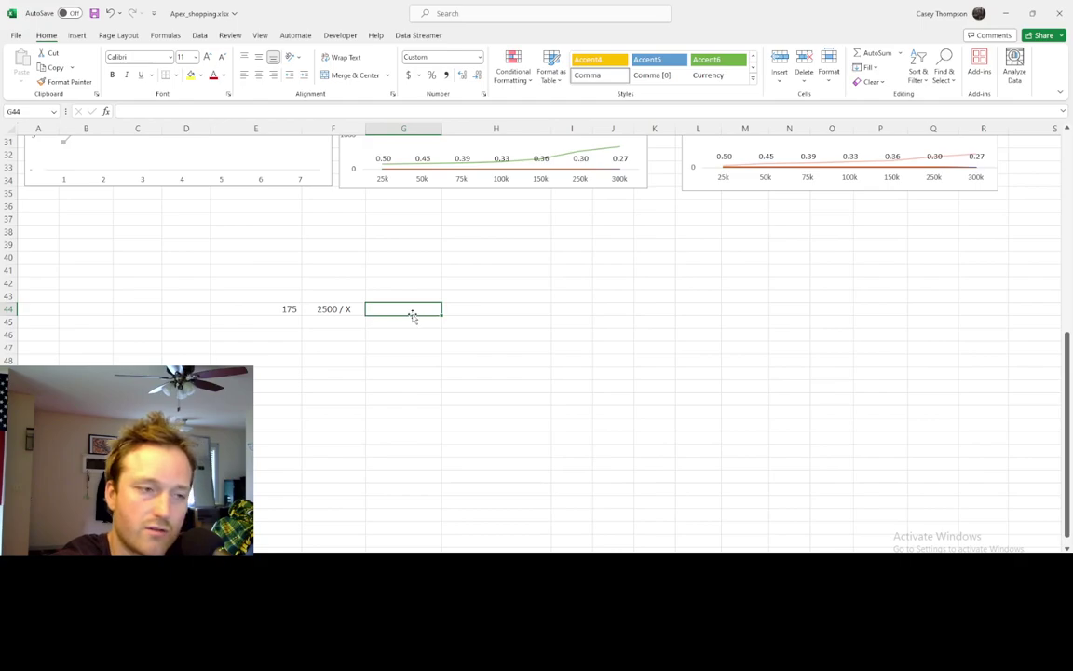
click(431, 297)
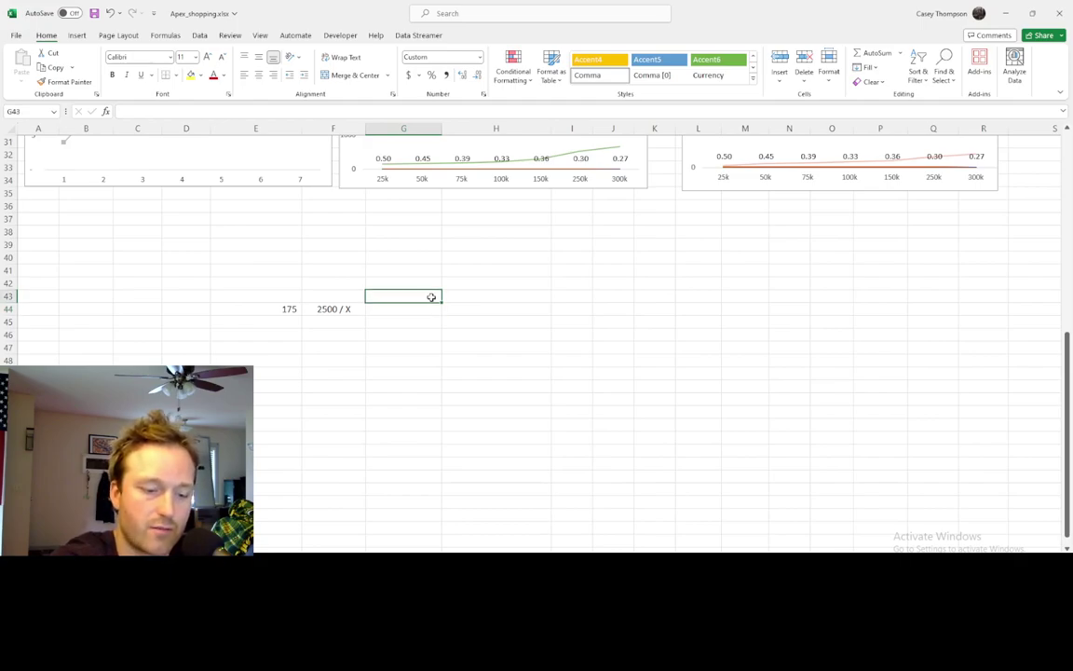
text(Payout1)
key(Tab)
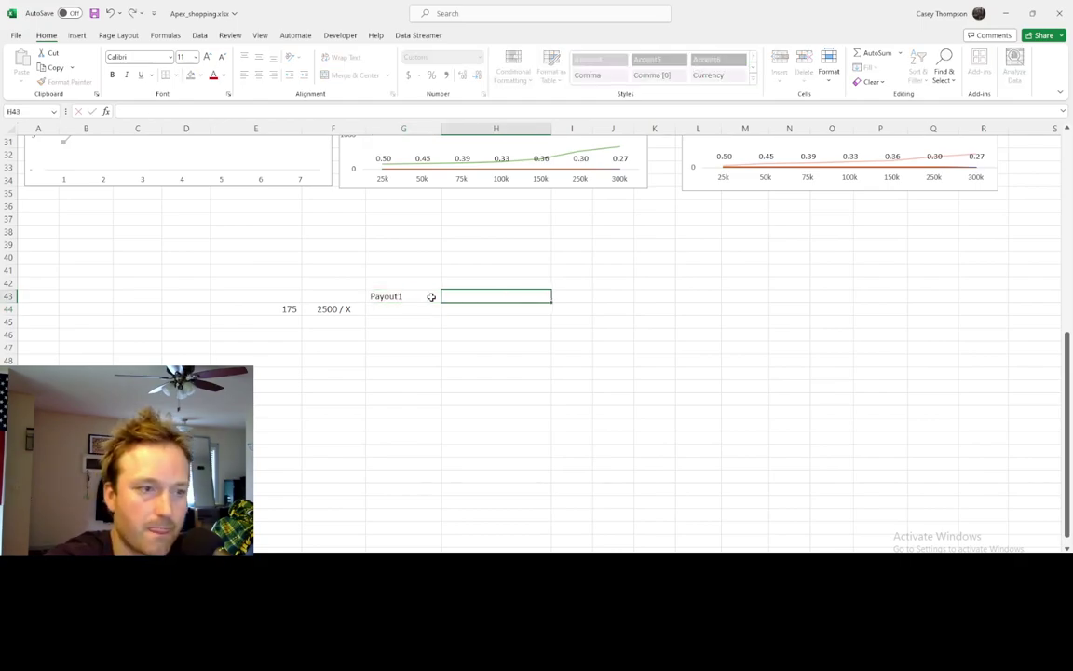
text(payout)
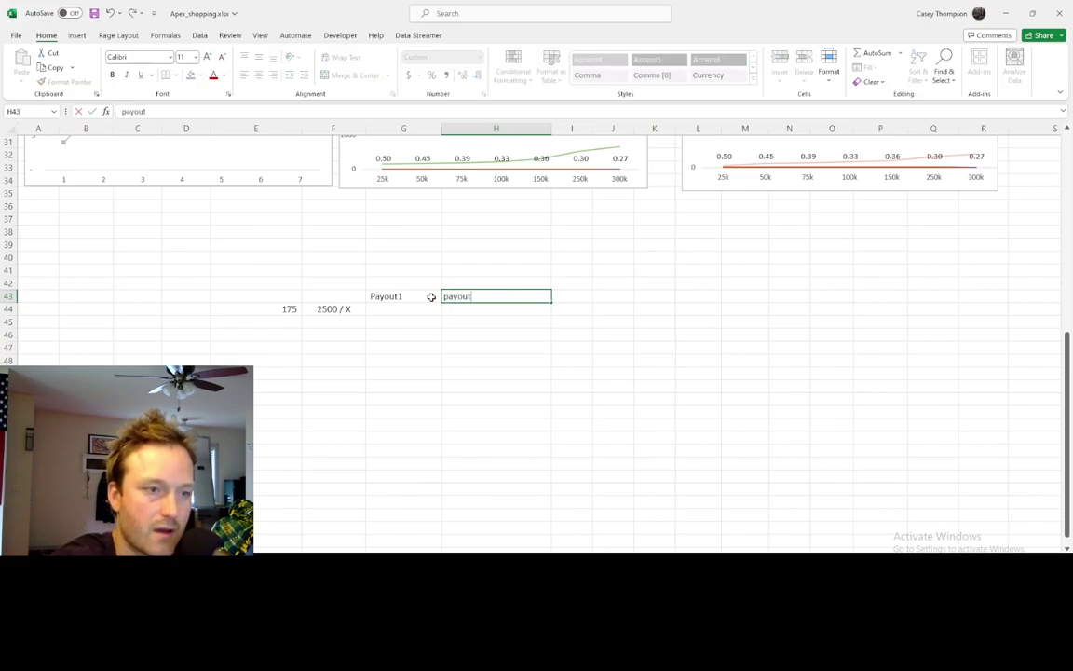
text(2)
key(Tab)
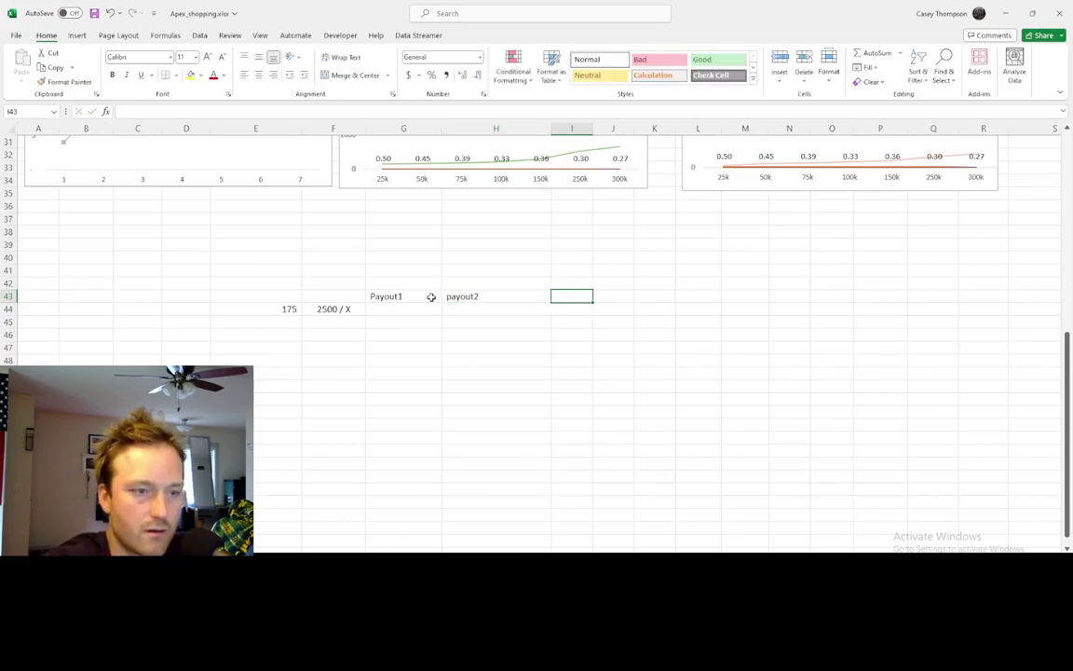
Add the headings "payout3" in I43 and "payout4+" in J43, and widen column J slightly.
text(payout3)
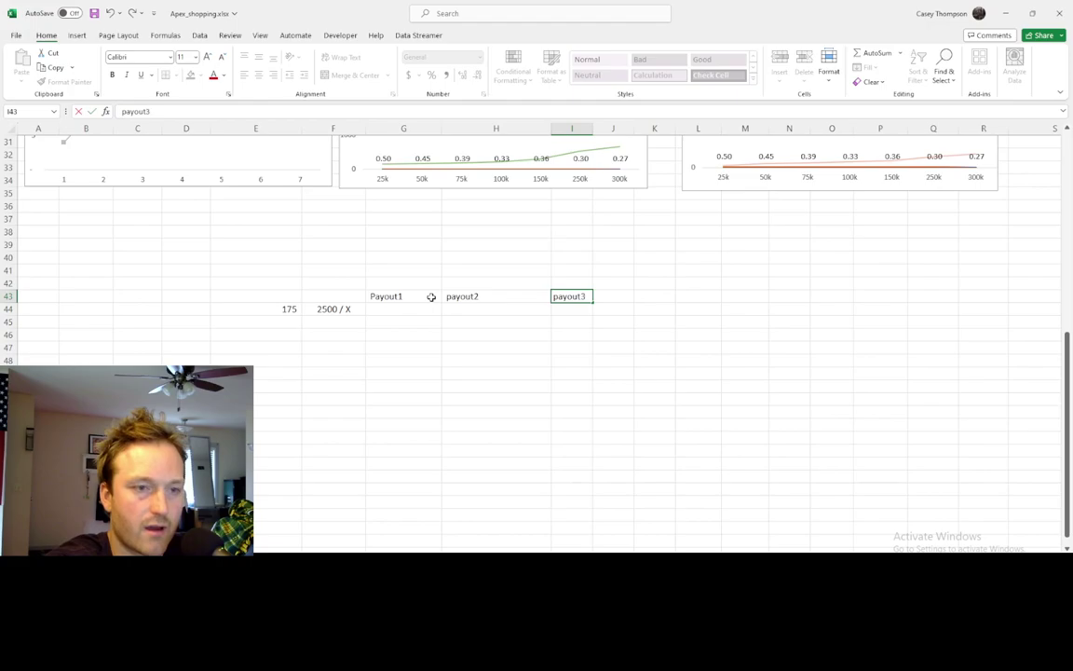
key(Return)
key(Up)
key(Right)
key(Right)
text(payout)
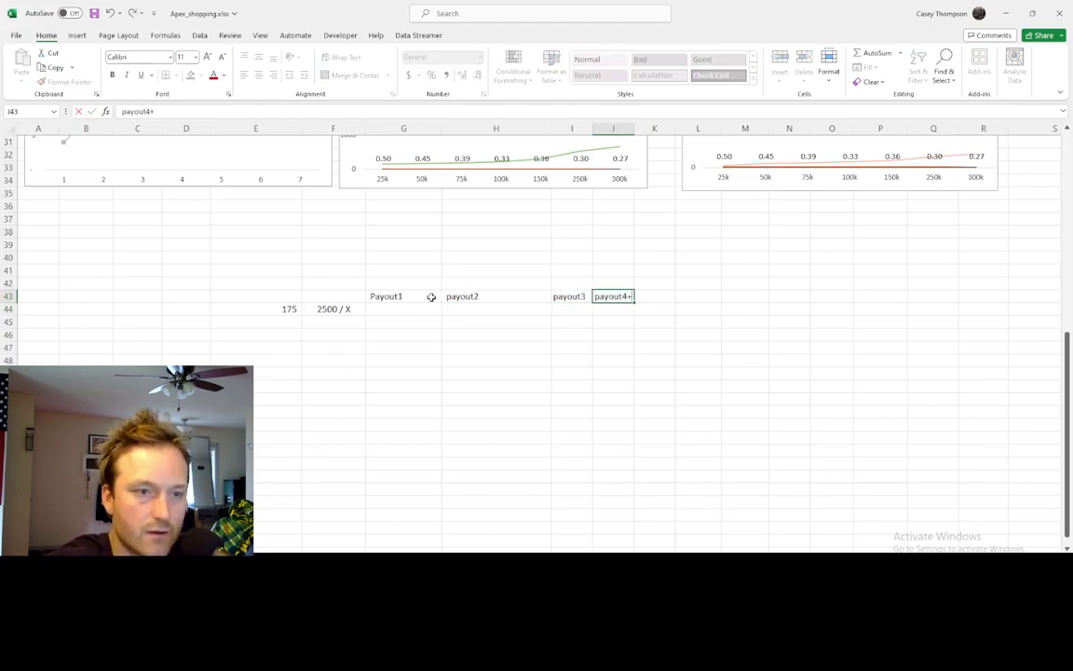
key(Return)
drag(634, 128, 644, 128)
Enter the payout range "500-2000" in cell G44 under the Payout1 heading.
click(398, 309)
text(50)
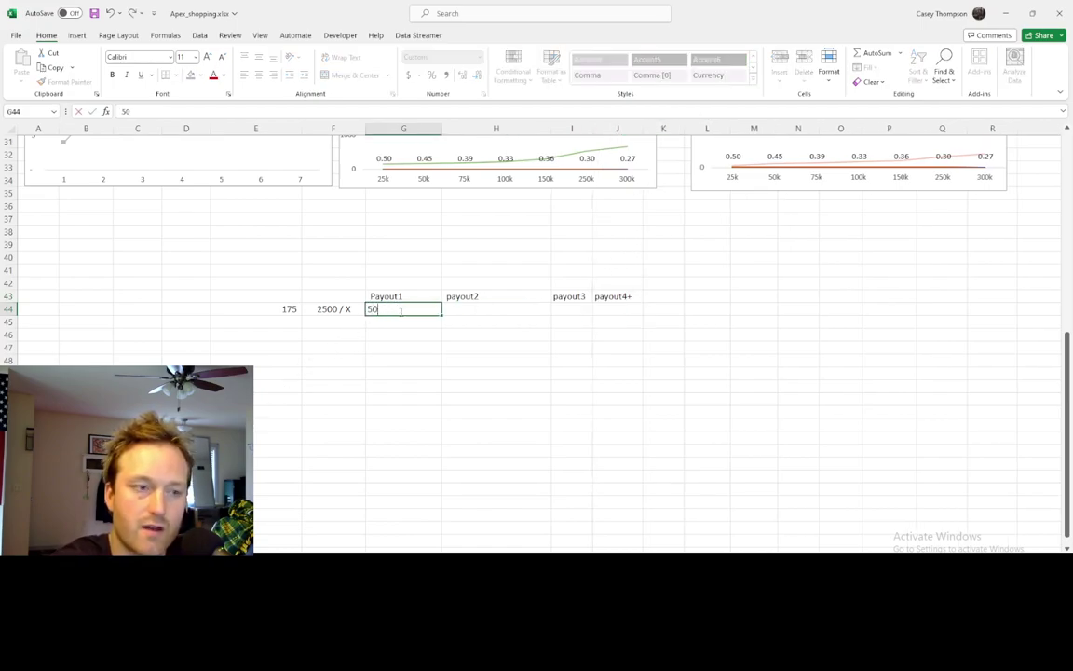
text(0-200)
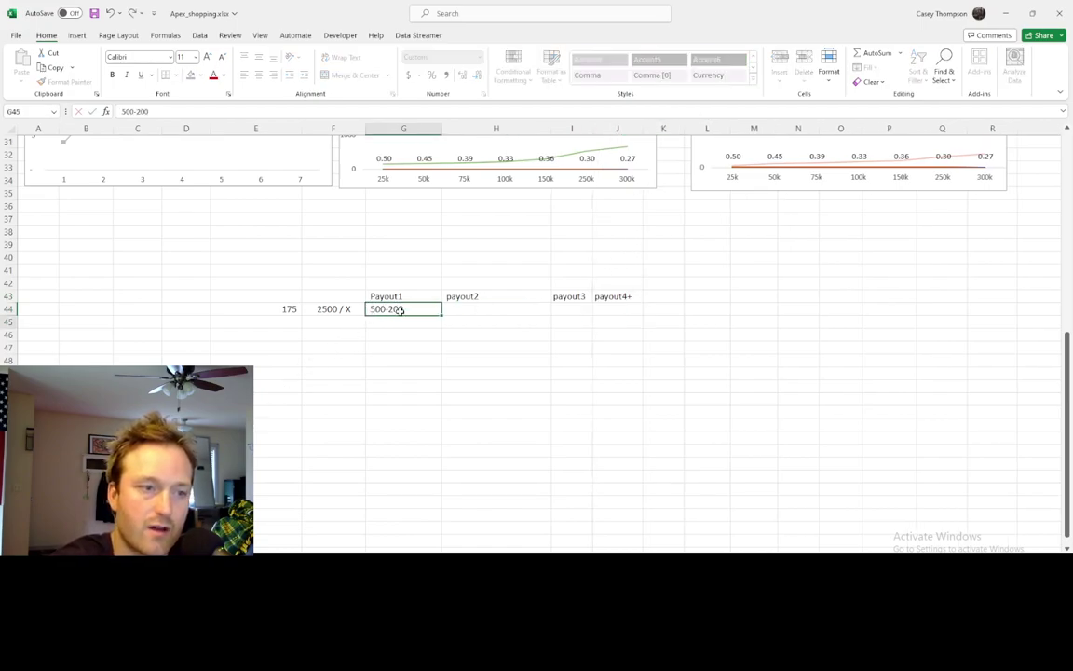
key(Return)
click(400, 309)
click(196, 112)
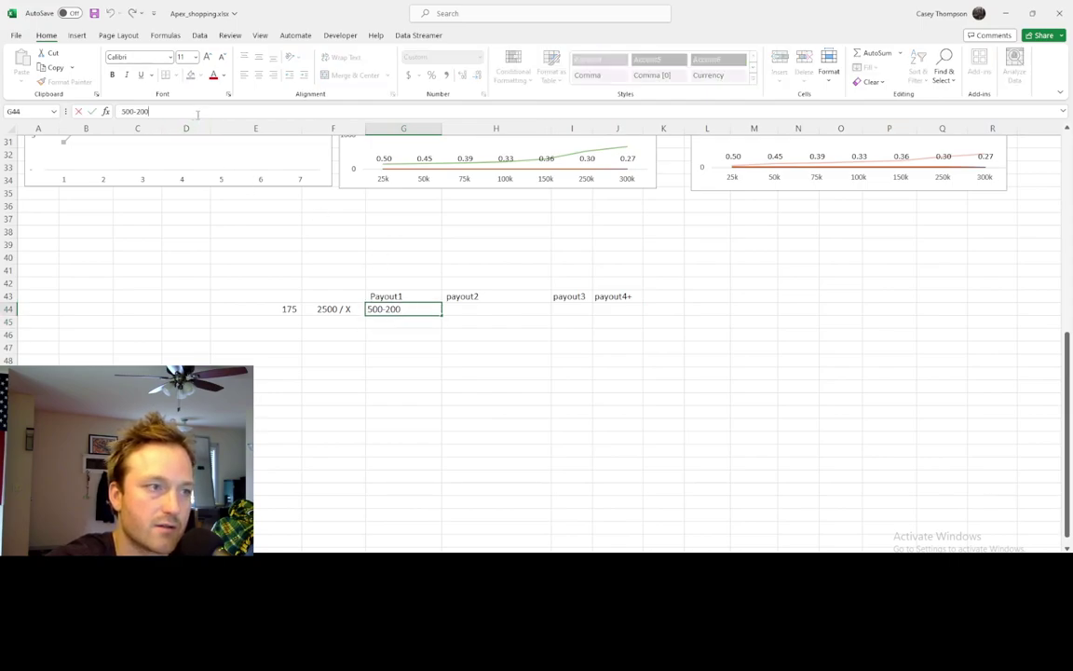
key(Return)
Fill the range text from G44 across to J44 as identical copies instead of a series.
click(423, 310)
drag(442, 315, 643, 318)
click(652, 322)
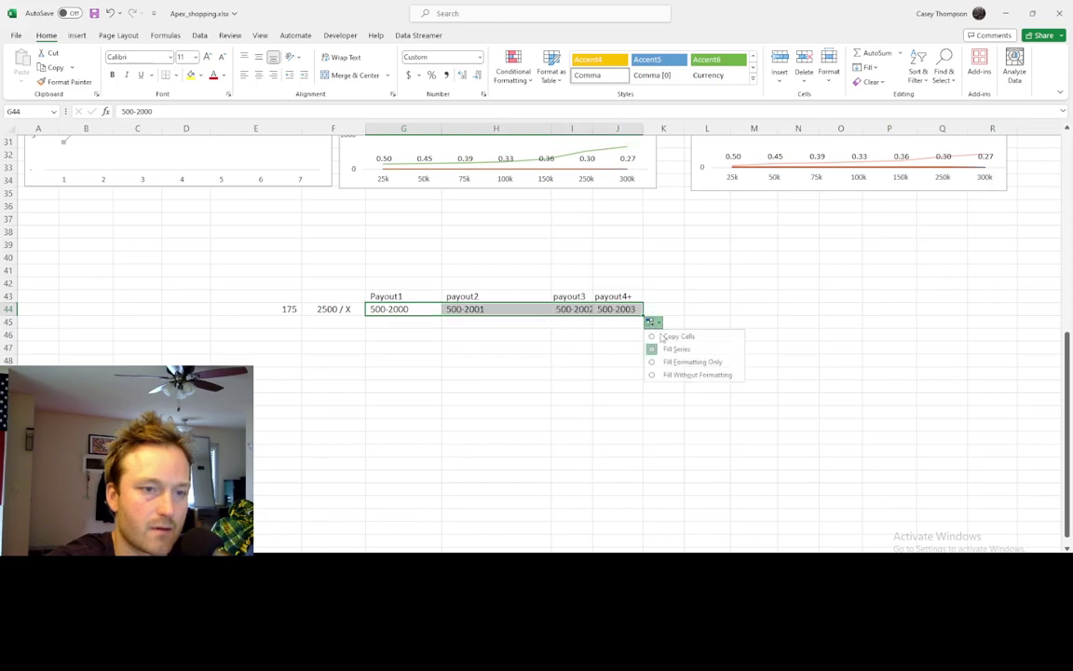
click(690, 337)
click(531, 352)
Replace the payout4+ entry in J44 with "500 +++" and widen column I to fit its text.
click(624, 309)
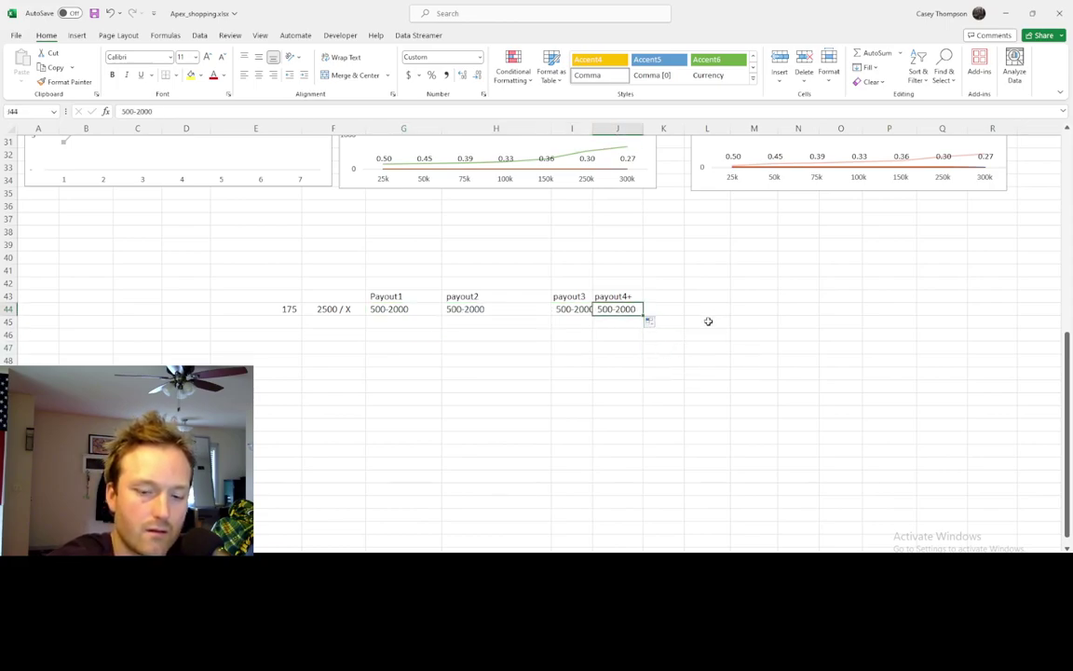
text(500 +++)
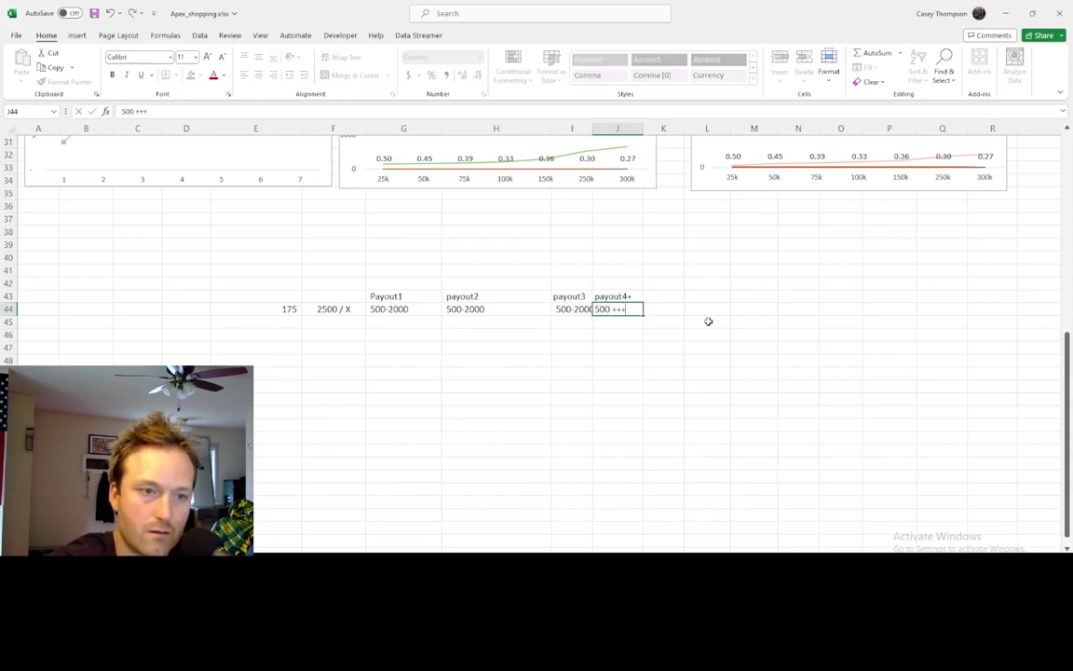
key(Return)
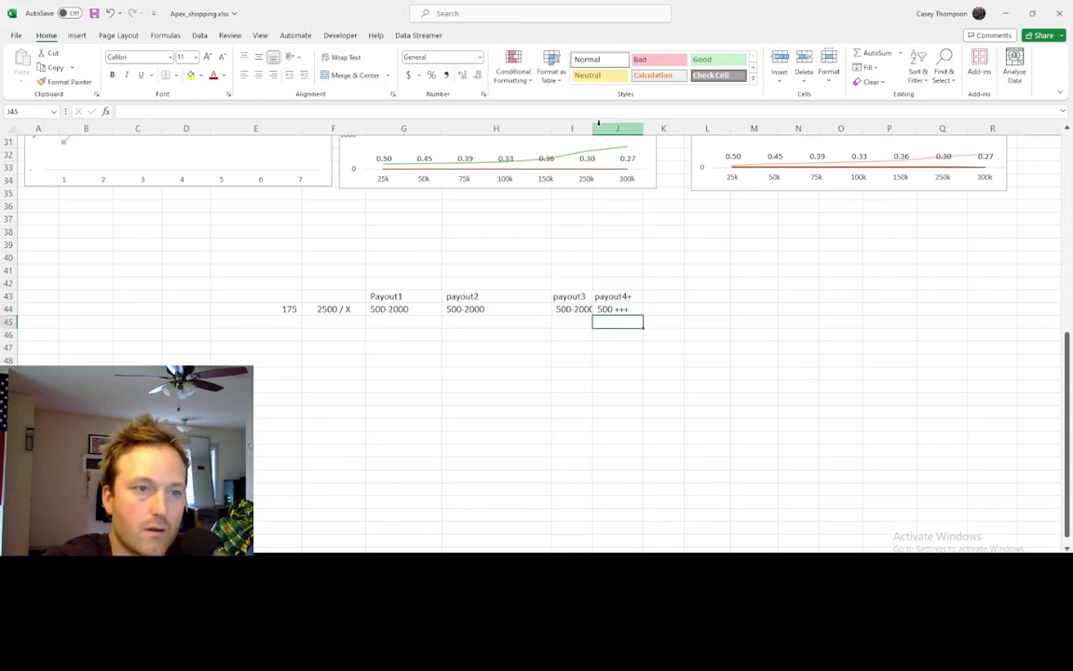
drag(592, 127, 613, 125)
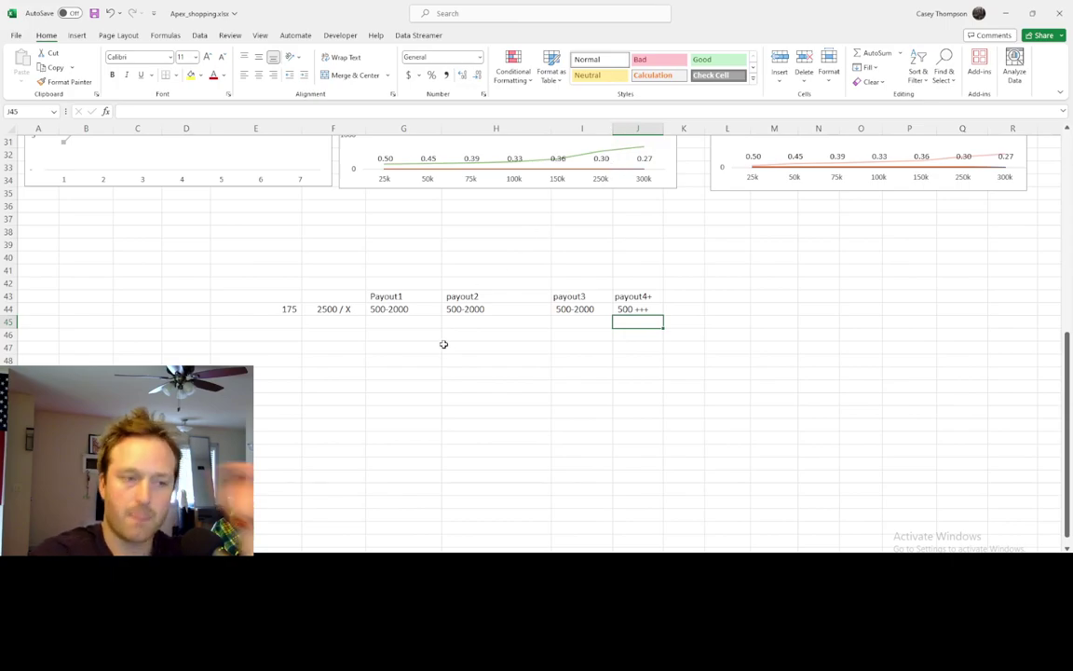
Add the heading "Cost" in E43 and fill the cost cell E44 with dark red.
click(283, 309)
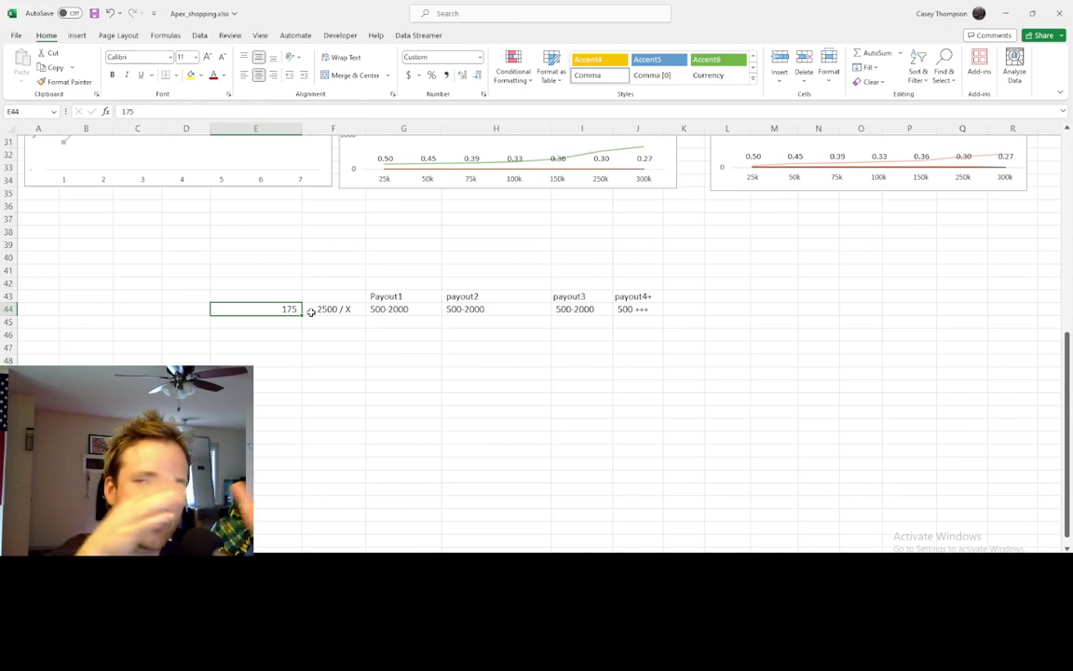
key(Up)
text(Cost)
key(Return)
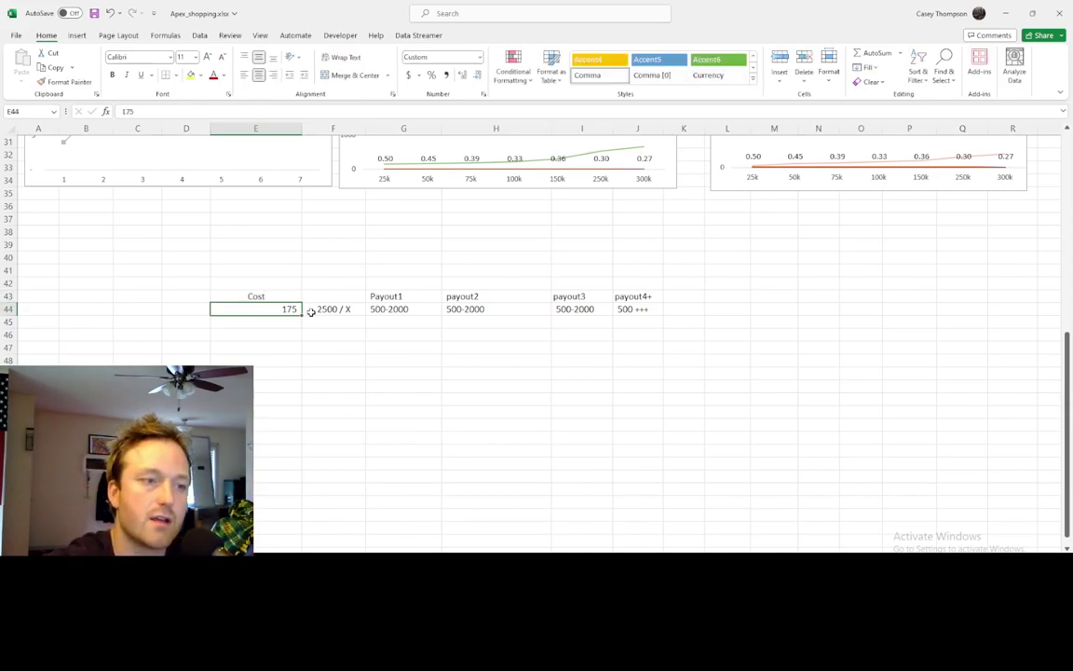
click(201, 76)
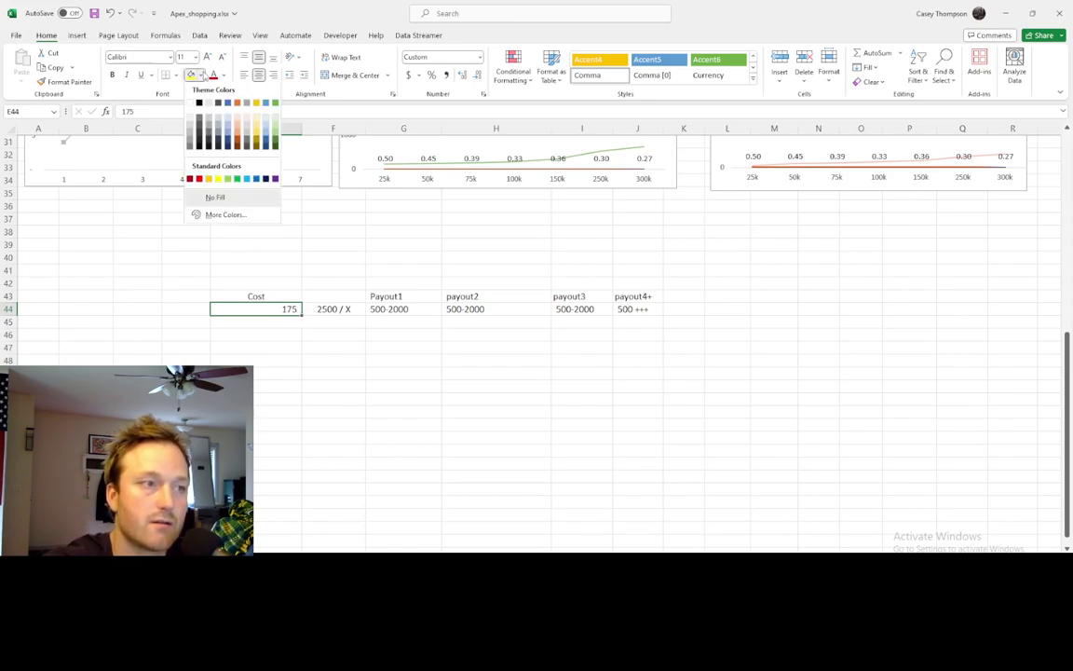
click(176, 165)
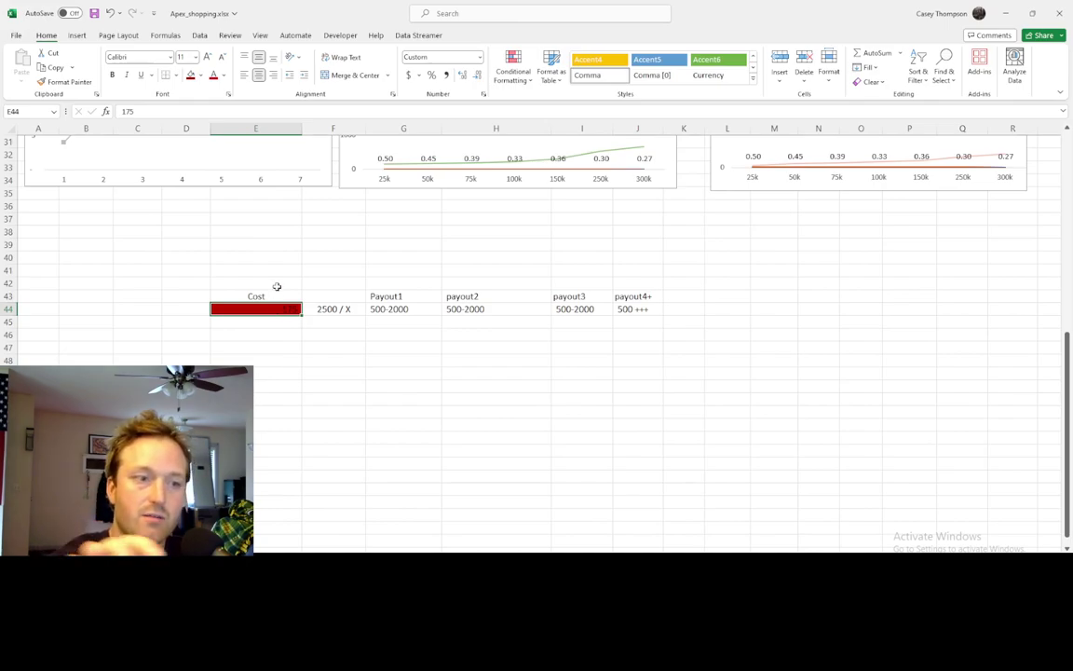
Enter example payouts in row 45: 500 in G45, H45 and I45, and 5000 in J45.
click(378, 310)
click(400, 324)
text(500)
key(Tab)
text(500)
key(Tab)
text(500)
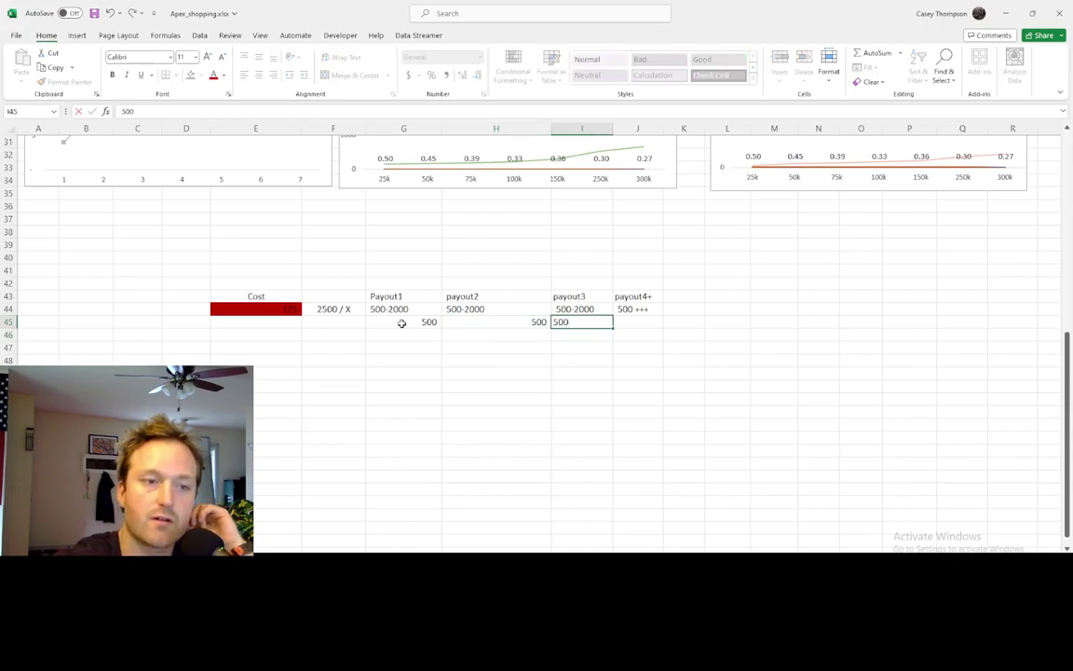
key(Tab)
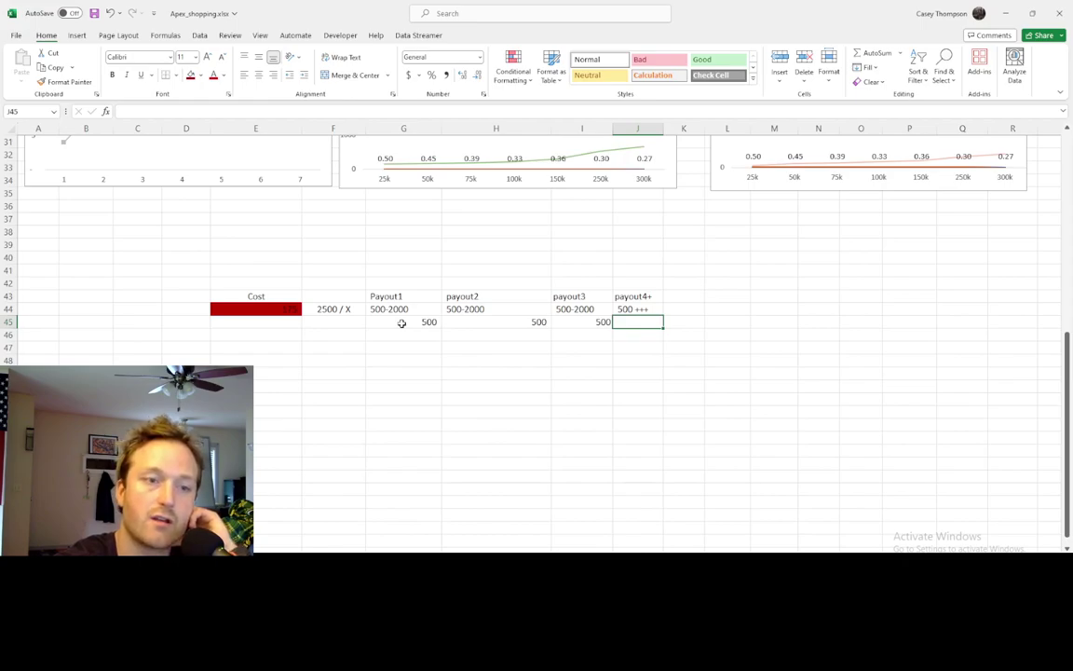
text(5000)
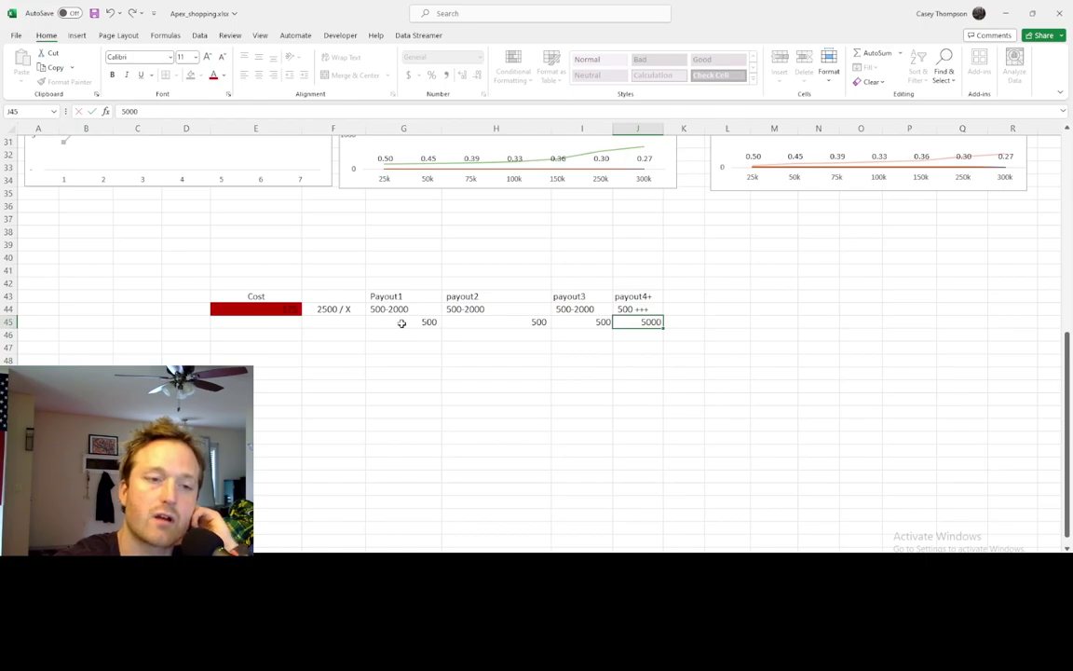
key(Return)
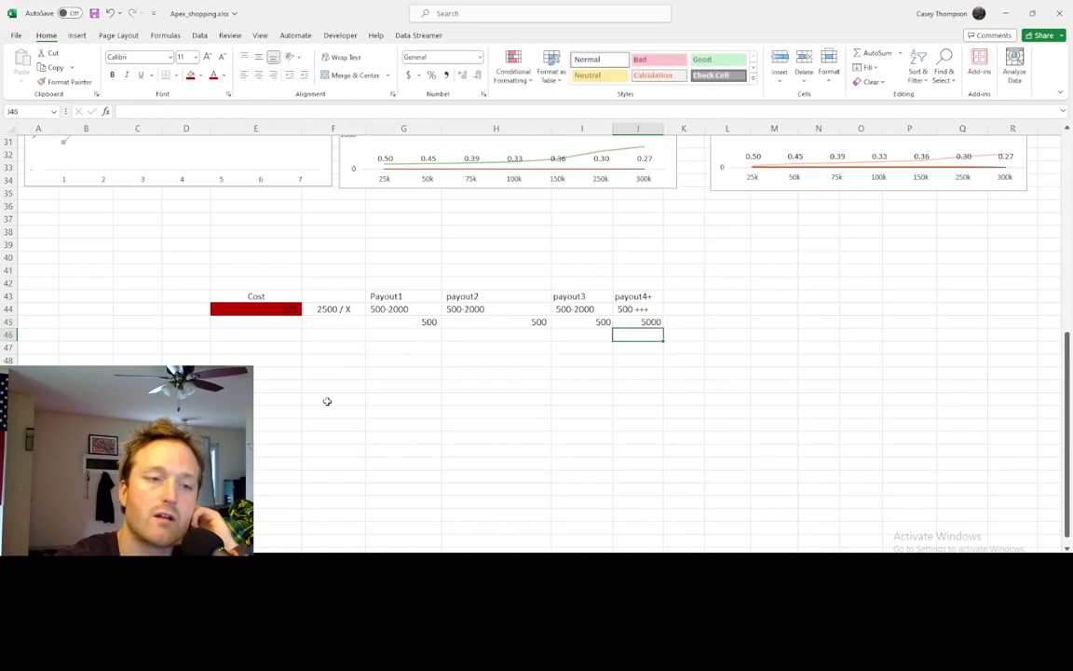
Total the four example payouts in cell K45 with a SUM of G45:J45.
drag(419, 323, 653, 323)
click(685, 323)
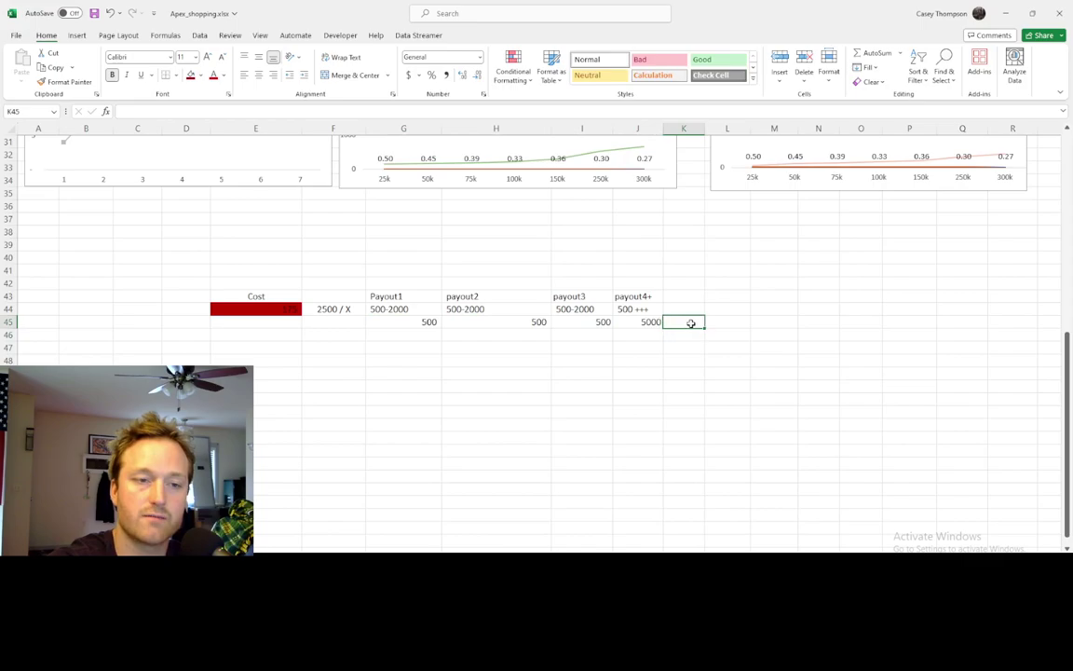
text(=sum)
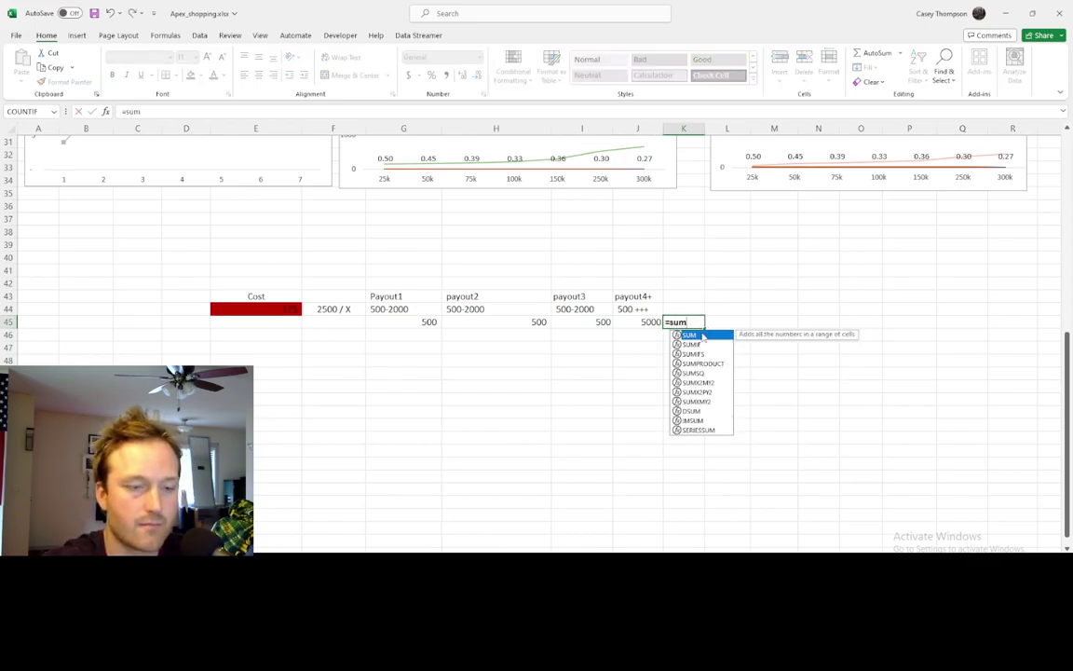
double_click(704, 336)
drag(427, 322, 652, 323)
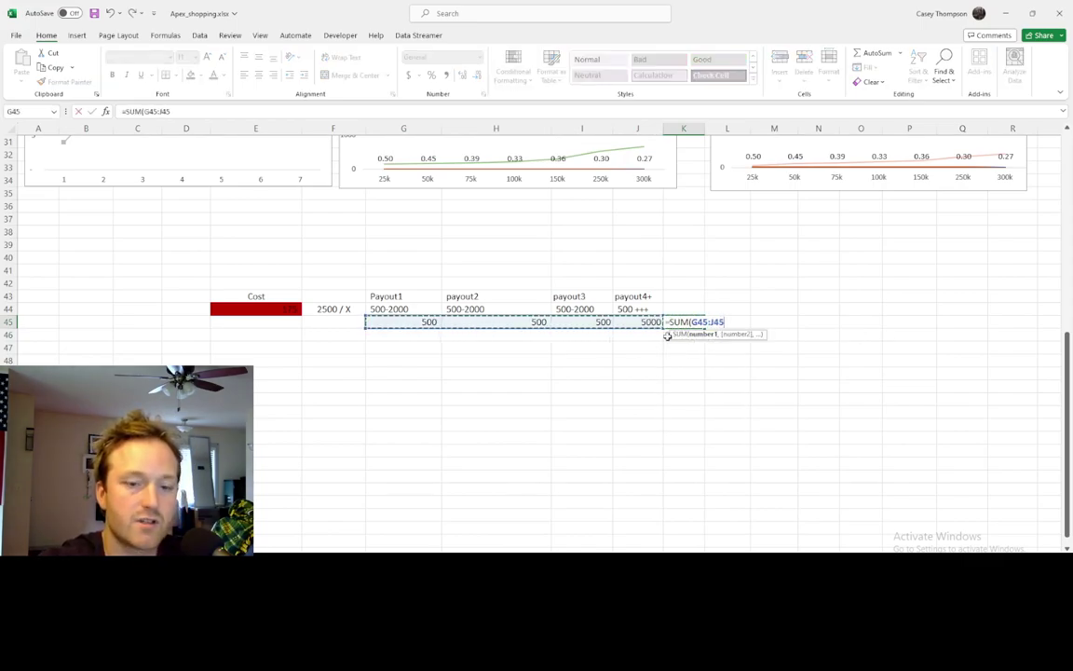
key(Return)
click(694, 324)
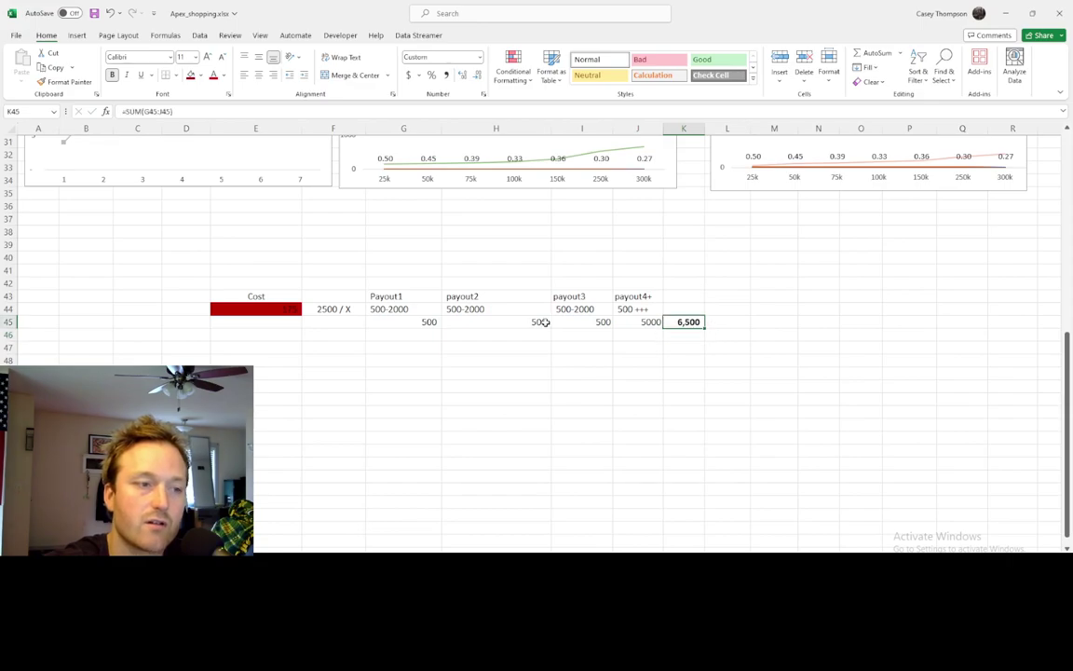
click(294, 318)
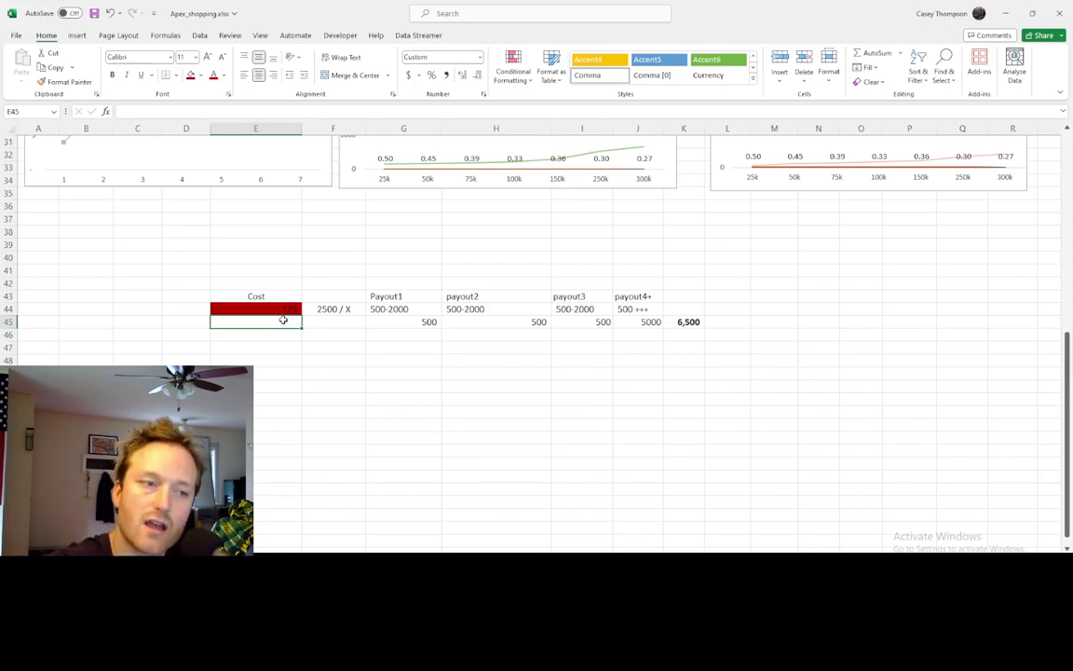
drag(282, 307, 390, 319)
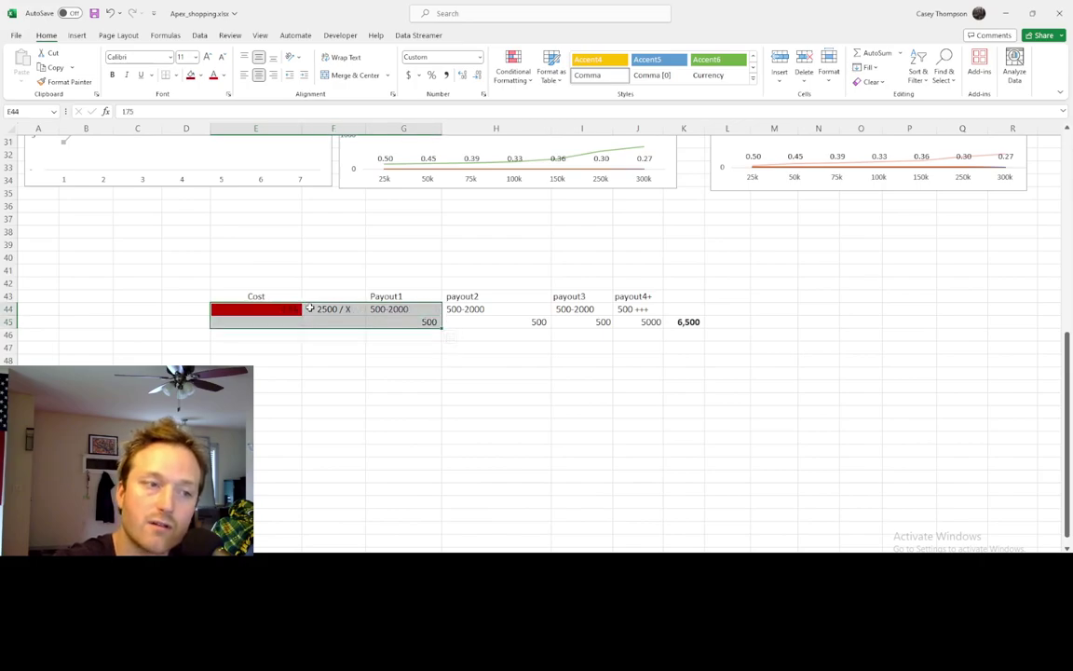
click(349, 310)
click(396, 308)
Enter "Month1" in G42 and fill the series across to Month4 in J42, above the payout headings.
click(403, 283)
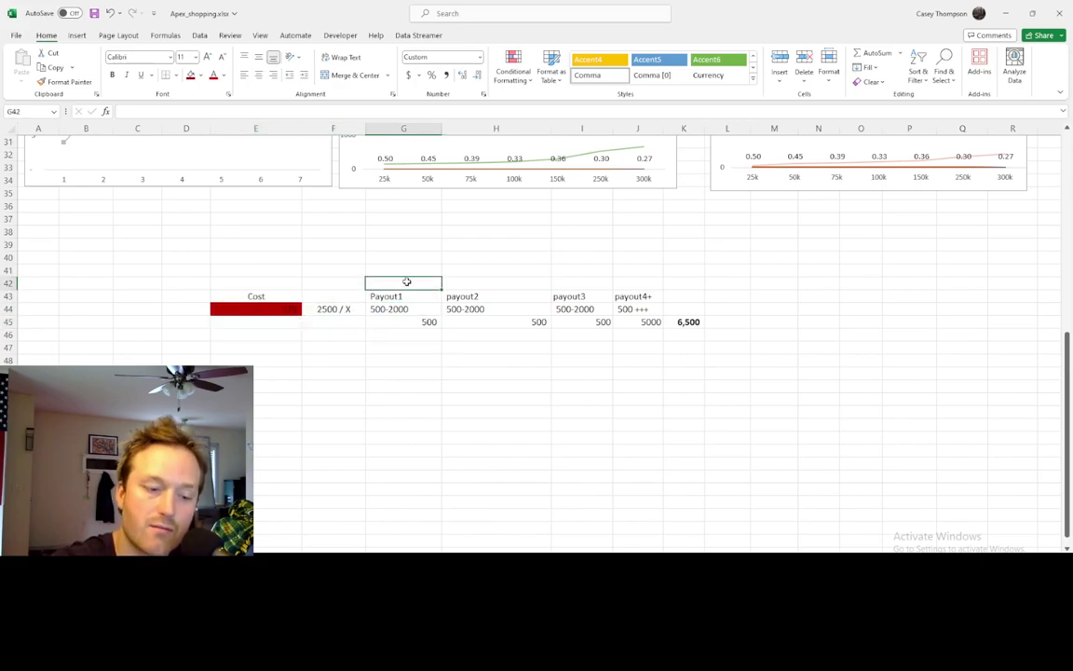
text(Month)
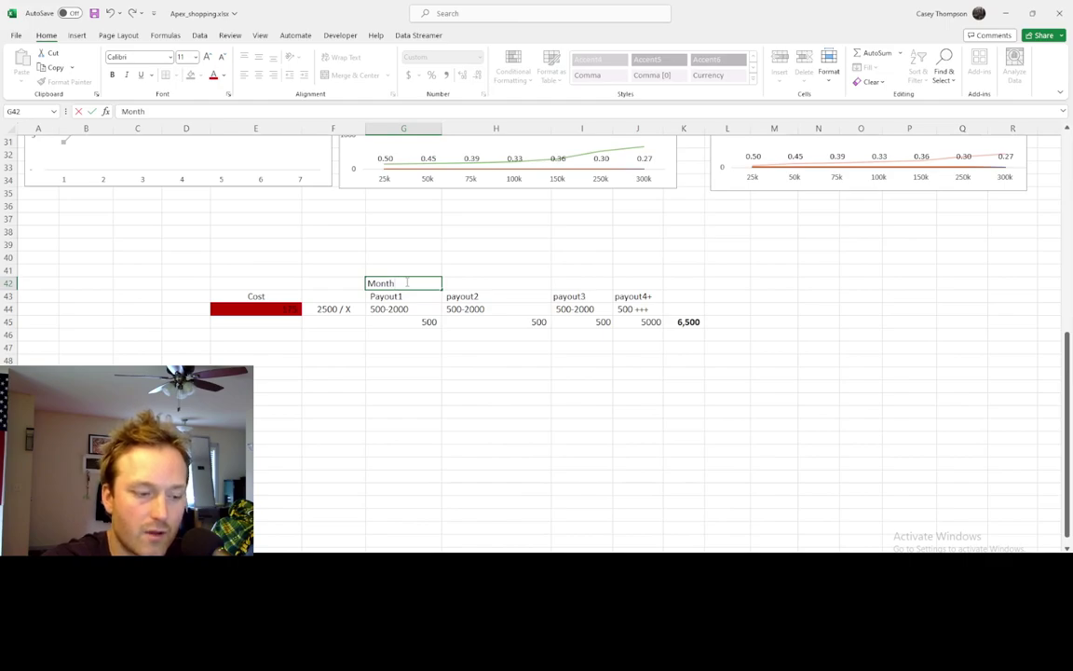
key(Tab)
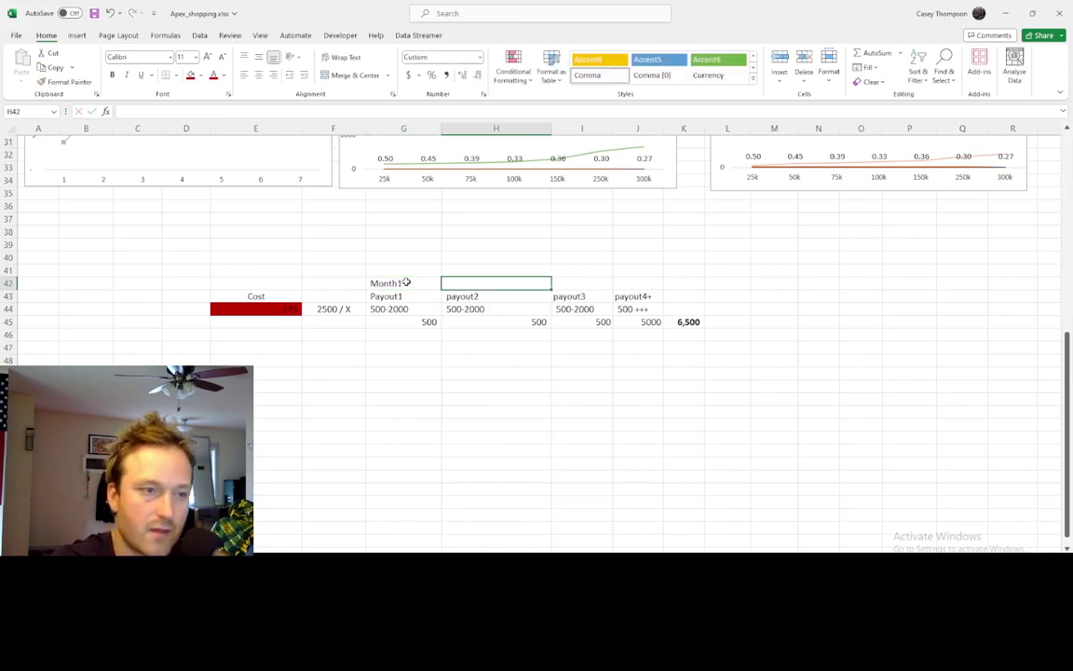
click(426, 285)
drag(441, 288, 664, 293)
click(600, 422)
click(647, 284)
click(594, 282)
click(641, 284)
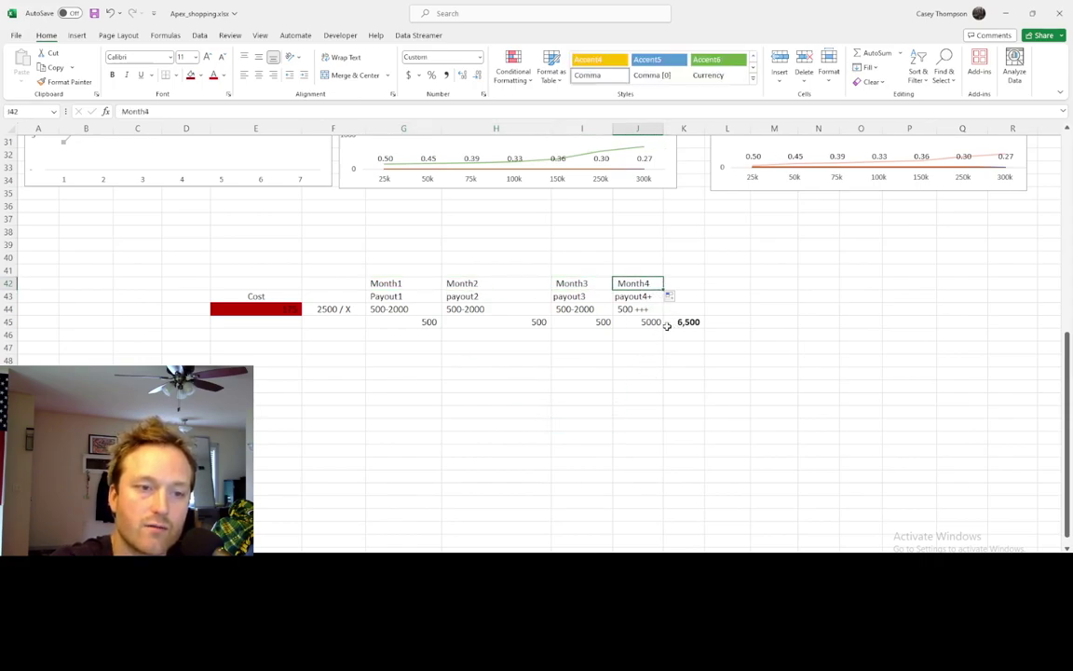
click(694, 323)
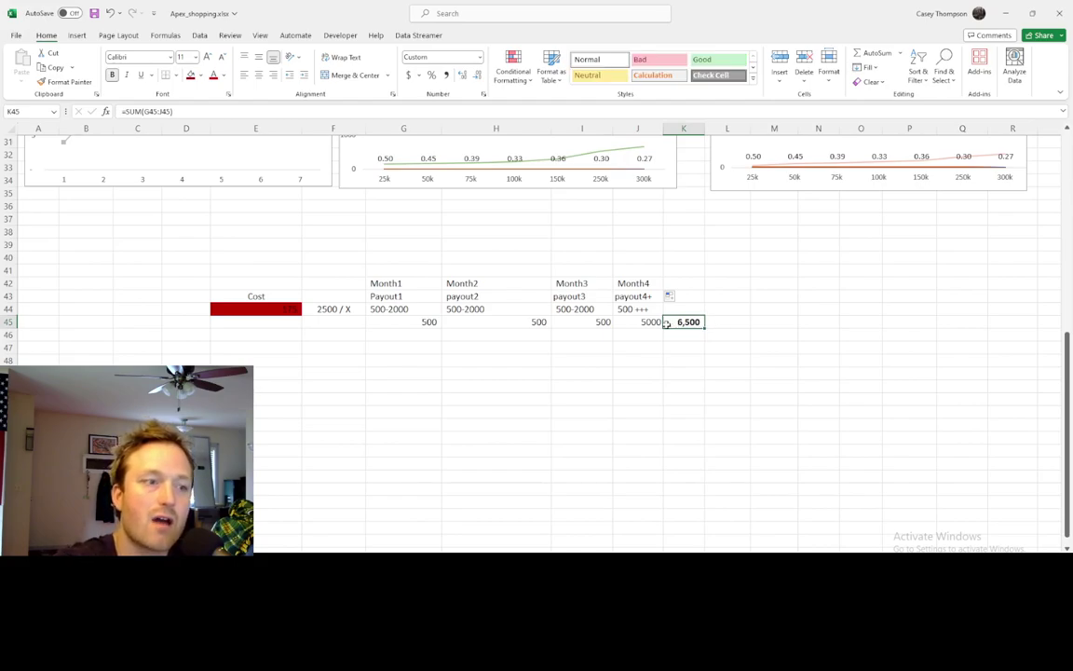
click(260, 325)
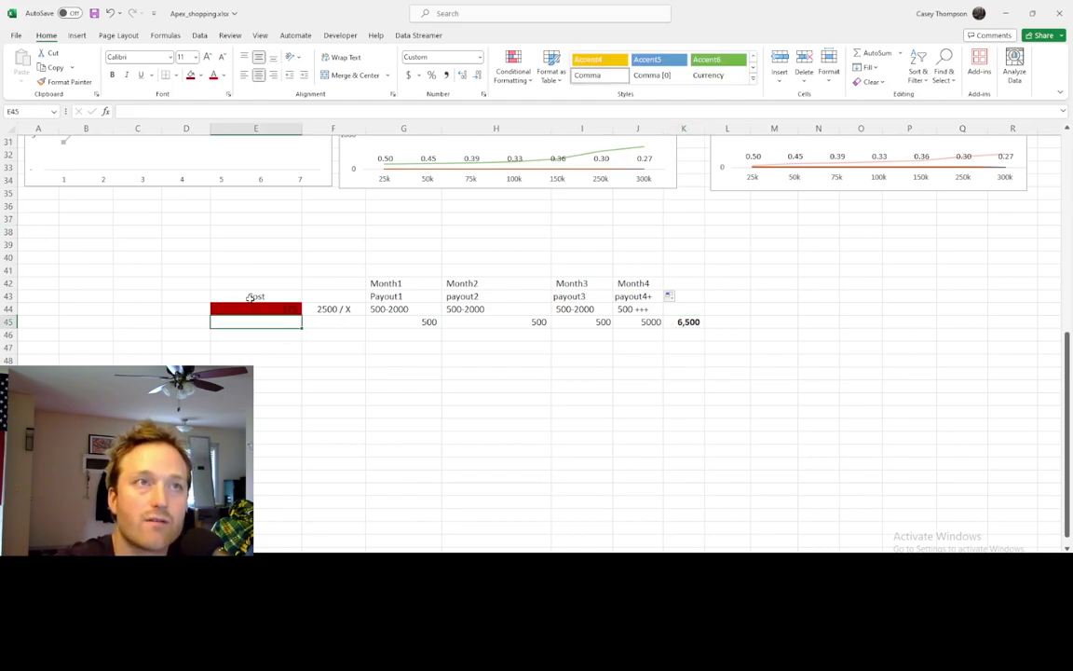
click(278, 309)
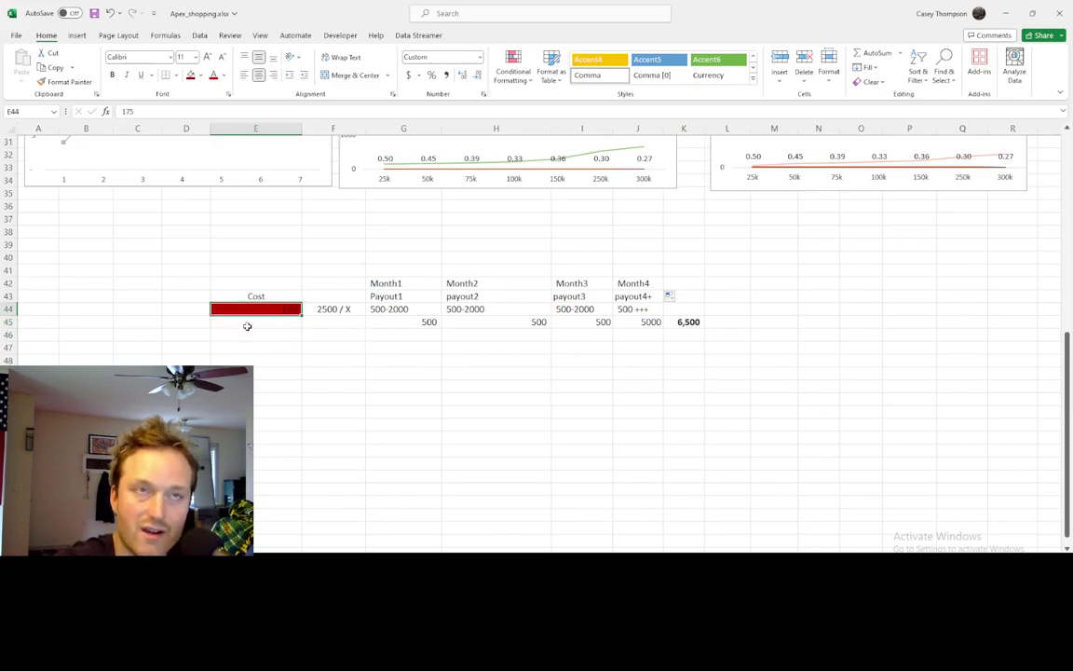
click(270, 337)
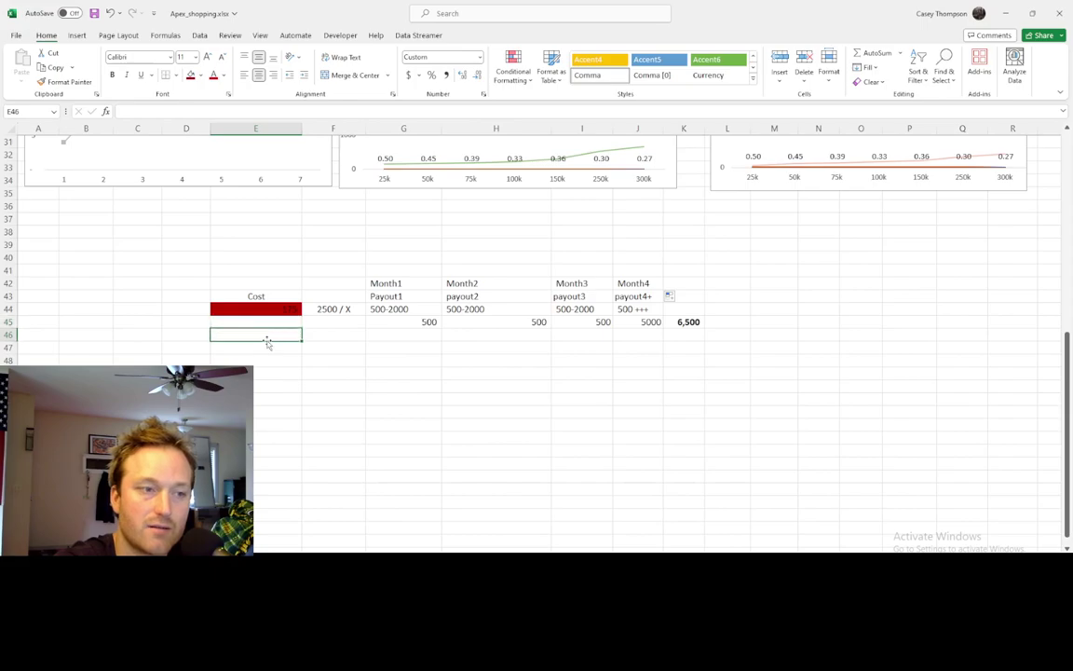
Add a bottom border beneath cells E45:K45.
drag(258, 322, 688, 321)
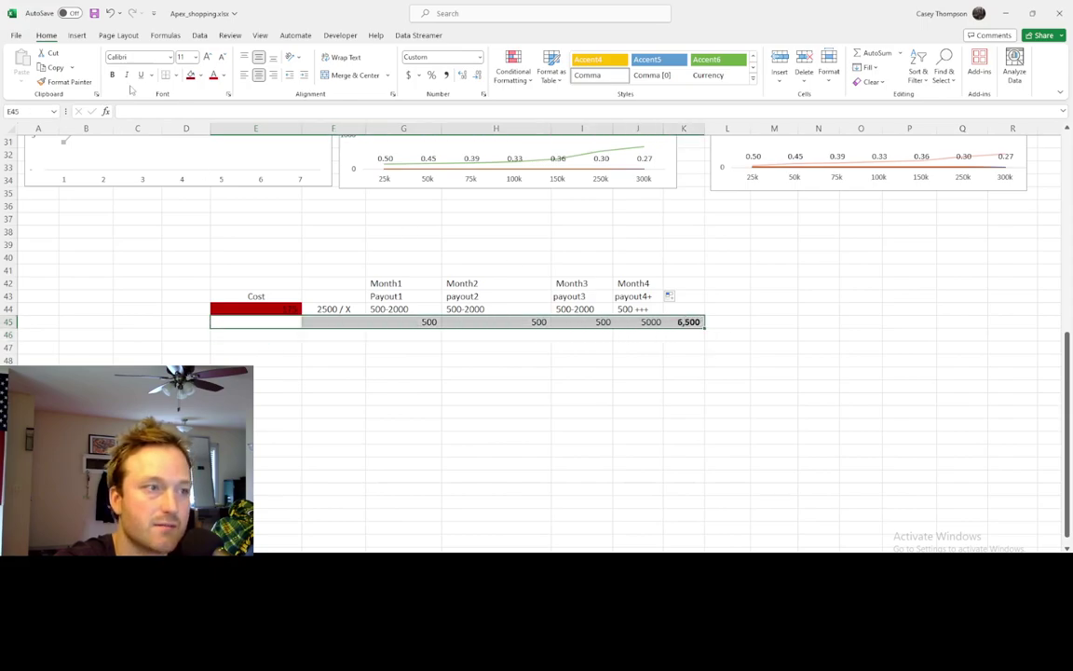
click(165, 74)
click(307, 376)
Enter the formula =E44*20 in cell E46 to get the cost of 20 accounts.
click(254, 336)
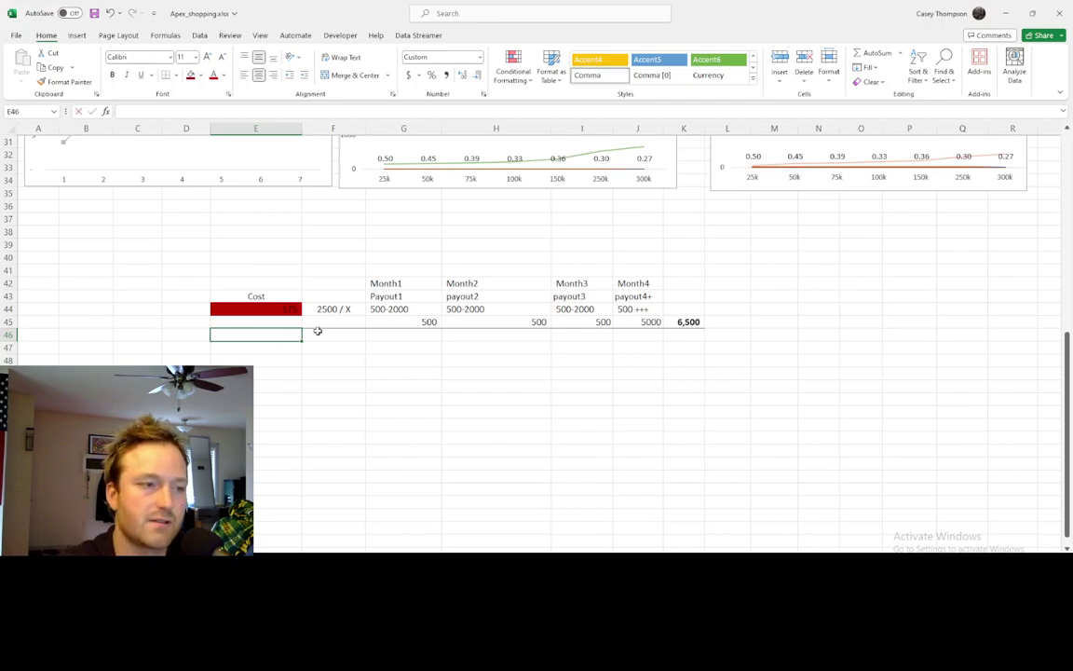
text(=)
click(265, 309)
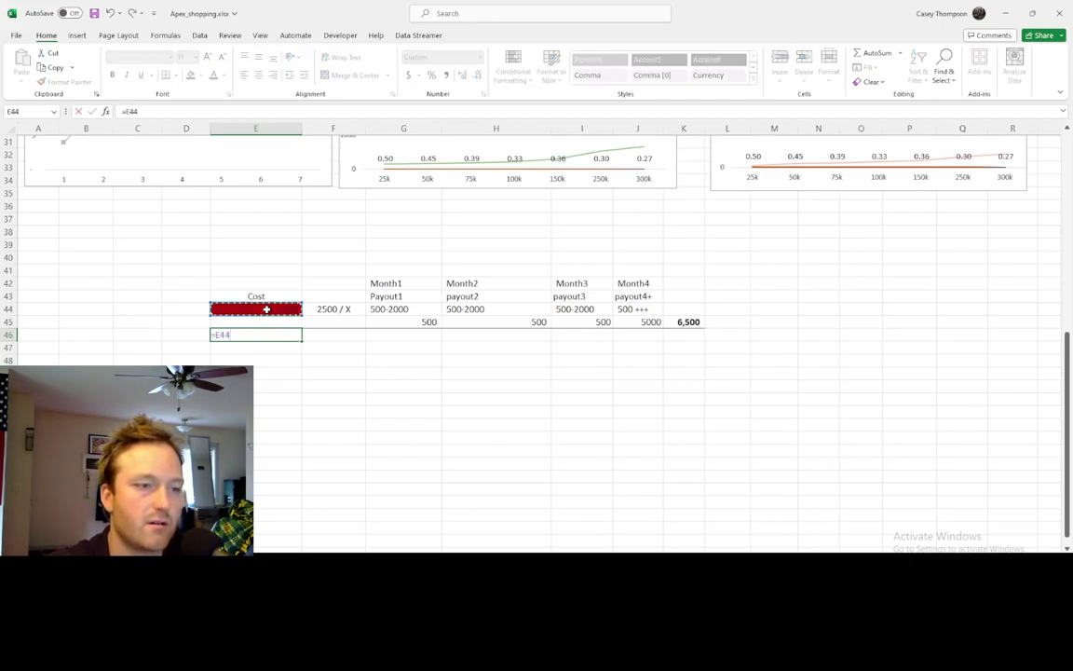
text(*7)
key(Return)
click(294, 336)
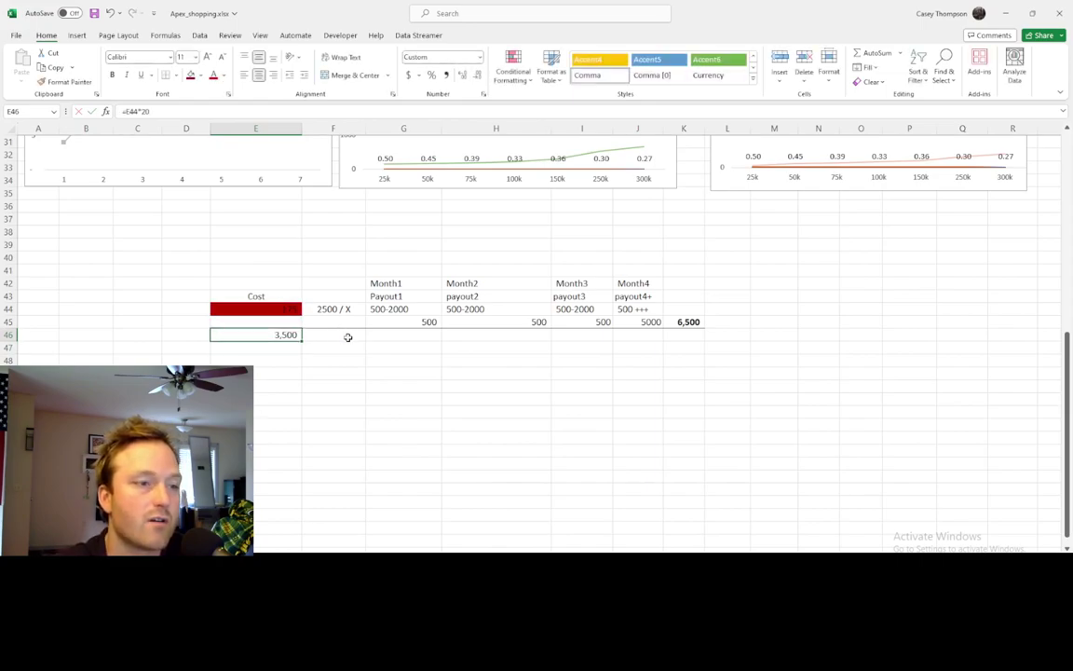
Enter the formula =G45*20 in cell G46 to scale the first payout to 20 accounts.
click(405, 333)
text(=)
click(418, 322)
text(*20)
key(Return)
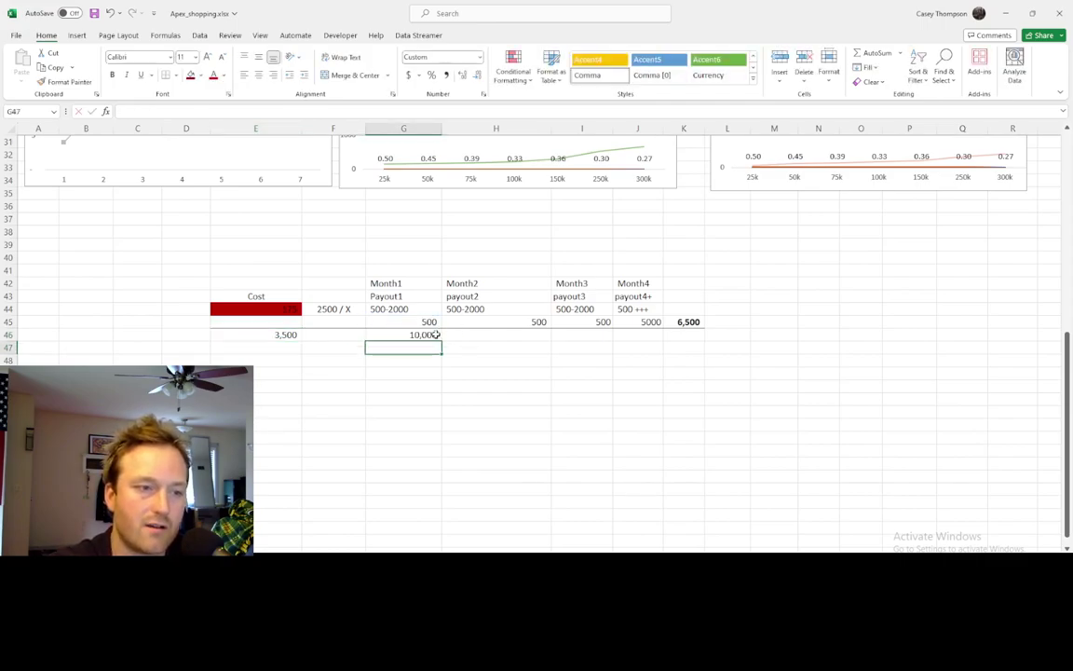
Fill the G46 formula across to K46 and autofit column K to its contents.
click(434, 336)
drag(442, 339, 691, 340)
click(687, 337)
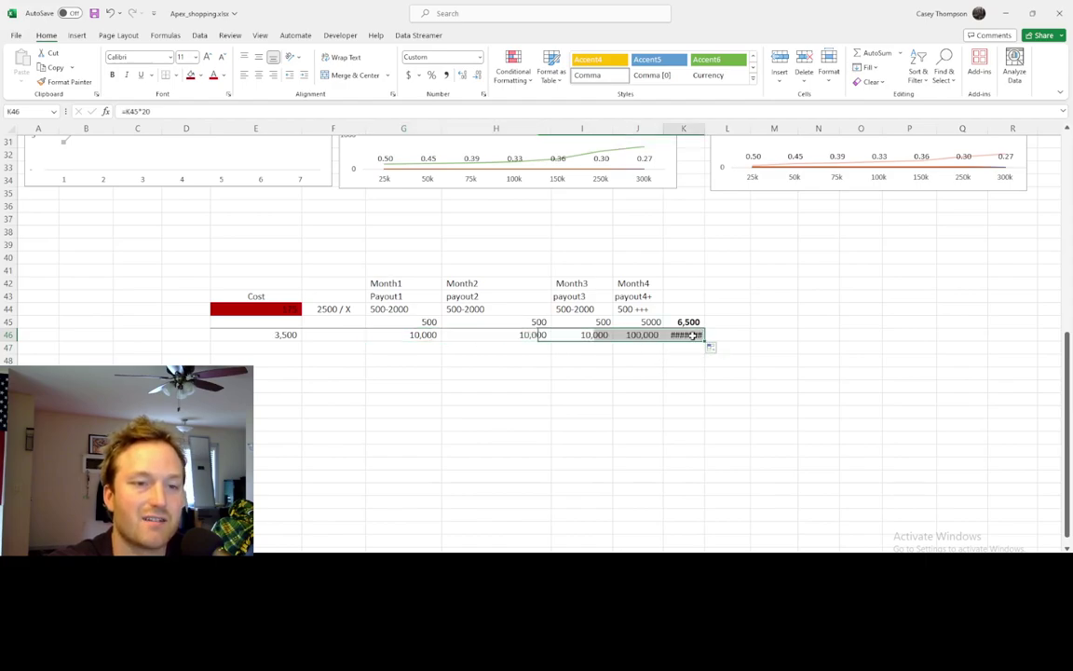
double_click(706, 128)
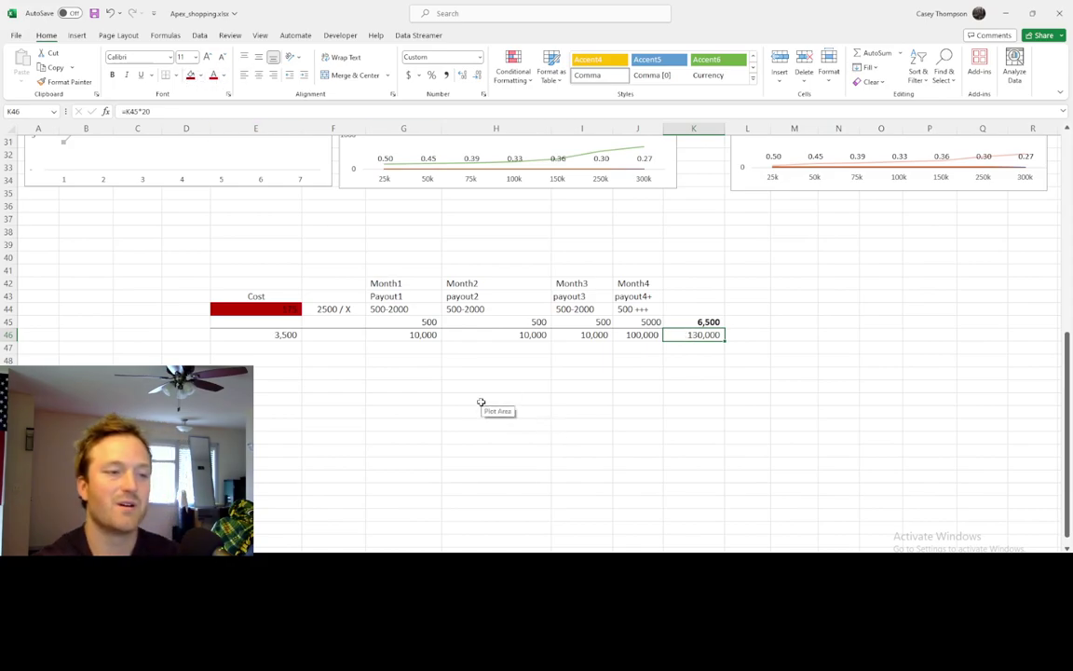
Review the single-account figures and the 20-account cost, monthly payouts and total in rows 44 to 46.
drag(271, 314, 719, 307)
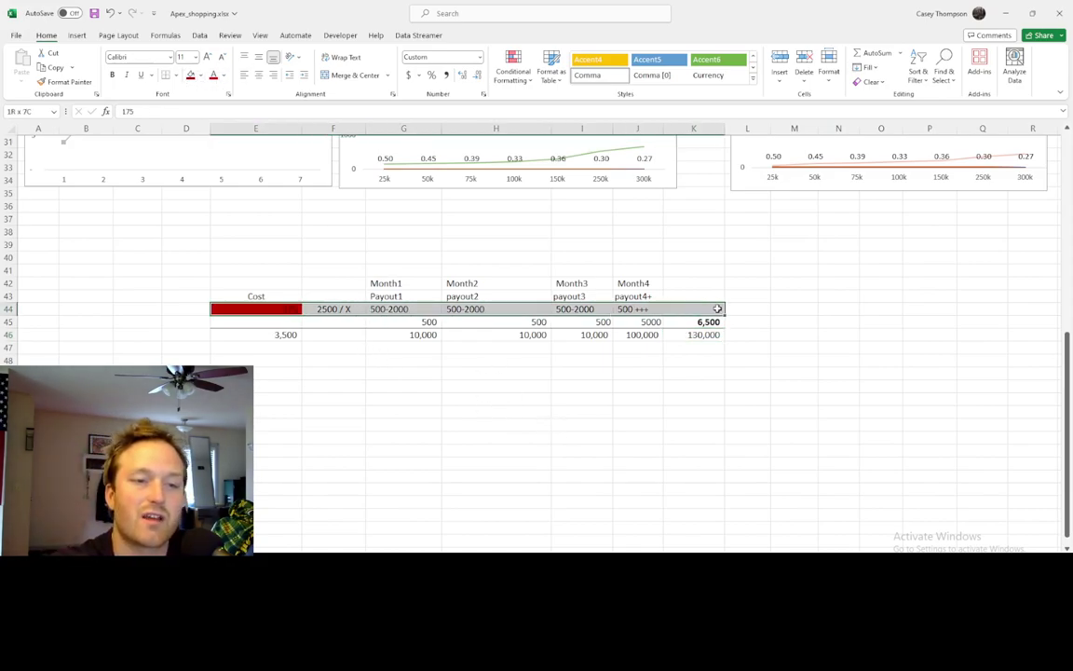
drag(269, 338, 693, 337)
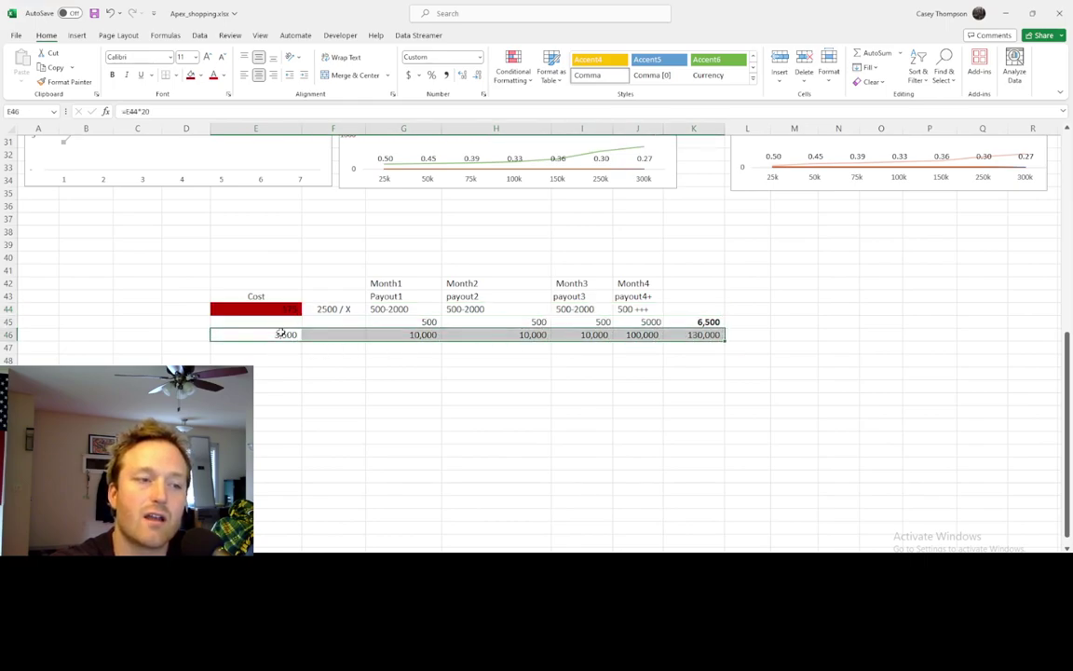
click(273, 337)
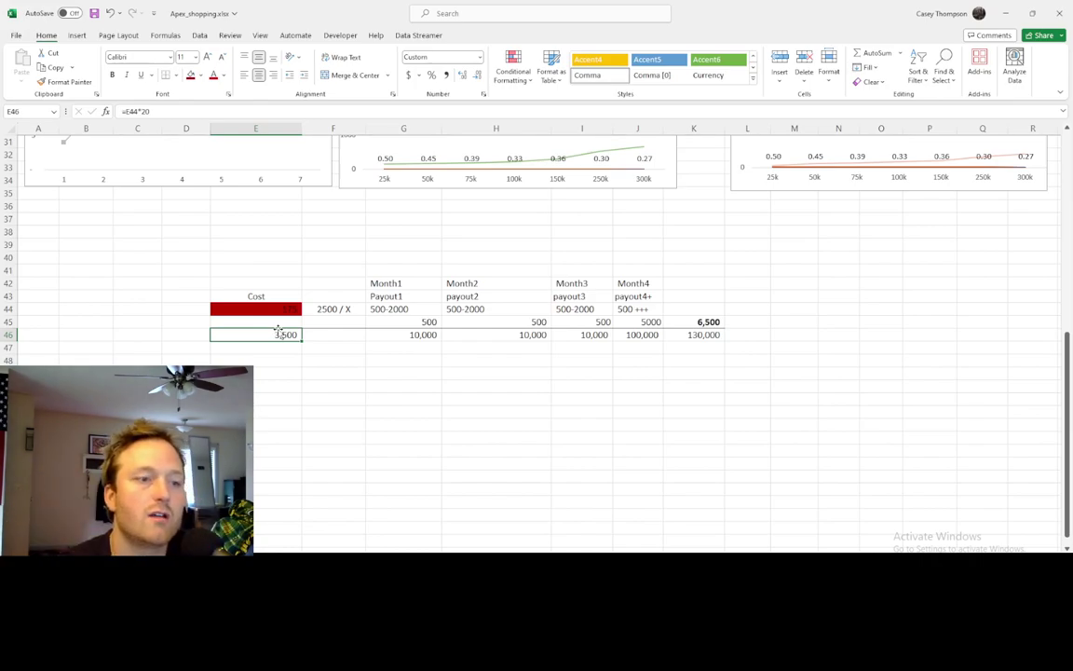
click(407, 335)
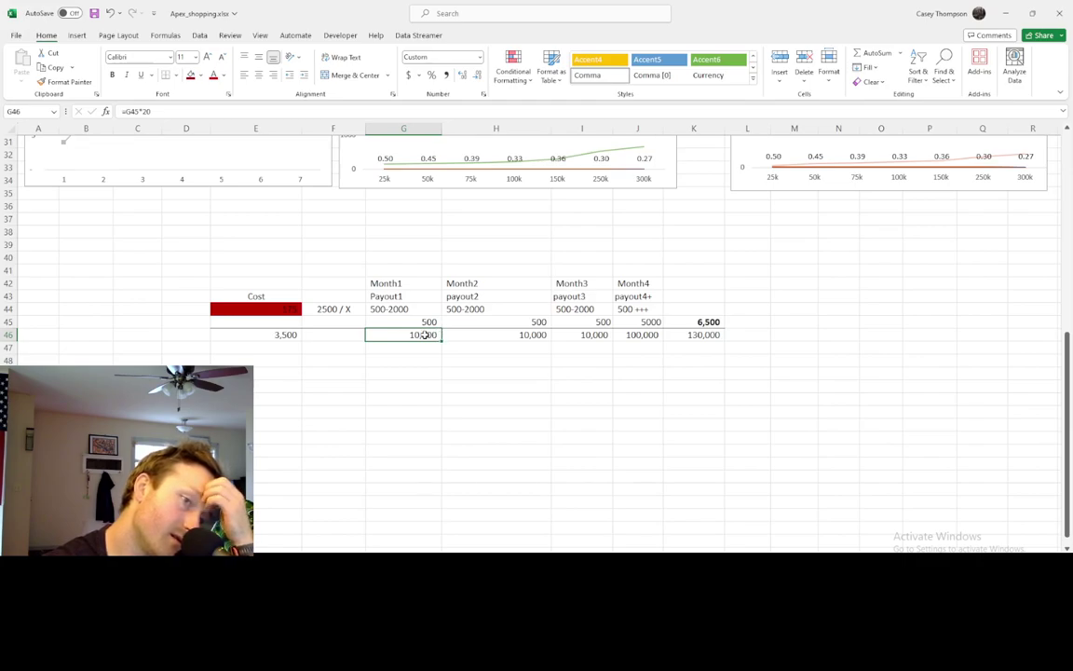
drag(369, 337, 285, 335)
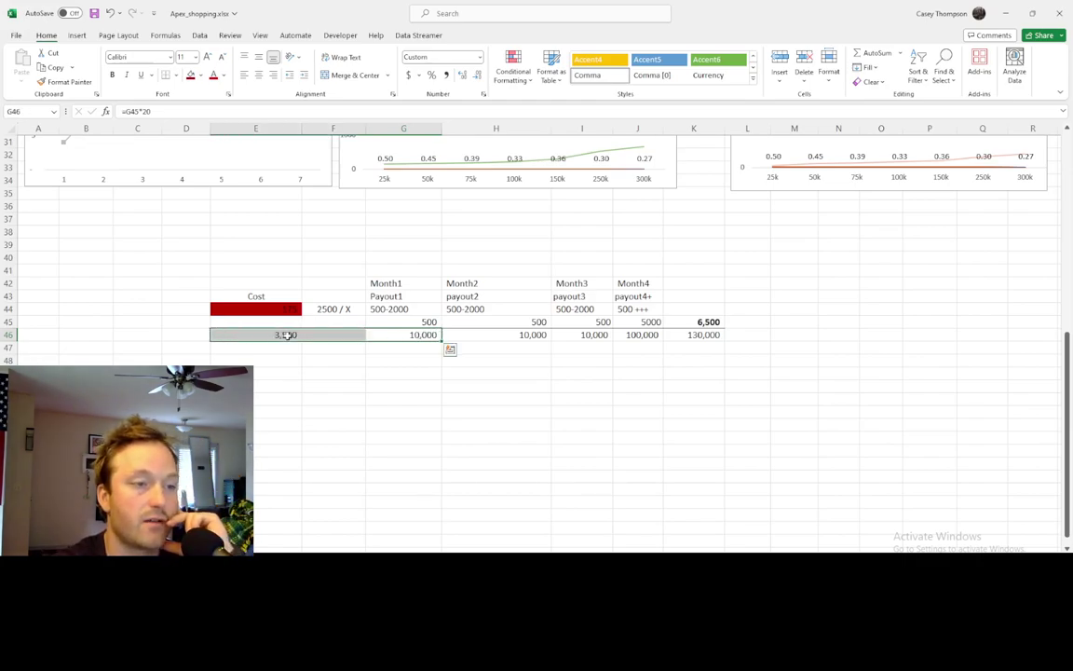
click(409, 336)
click(523, 334)
click(592, 334)
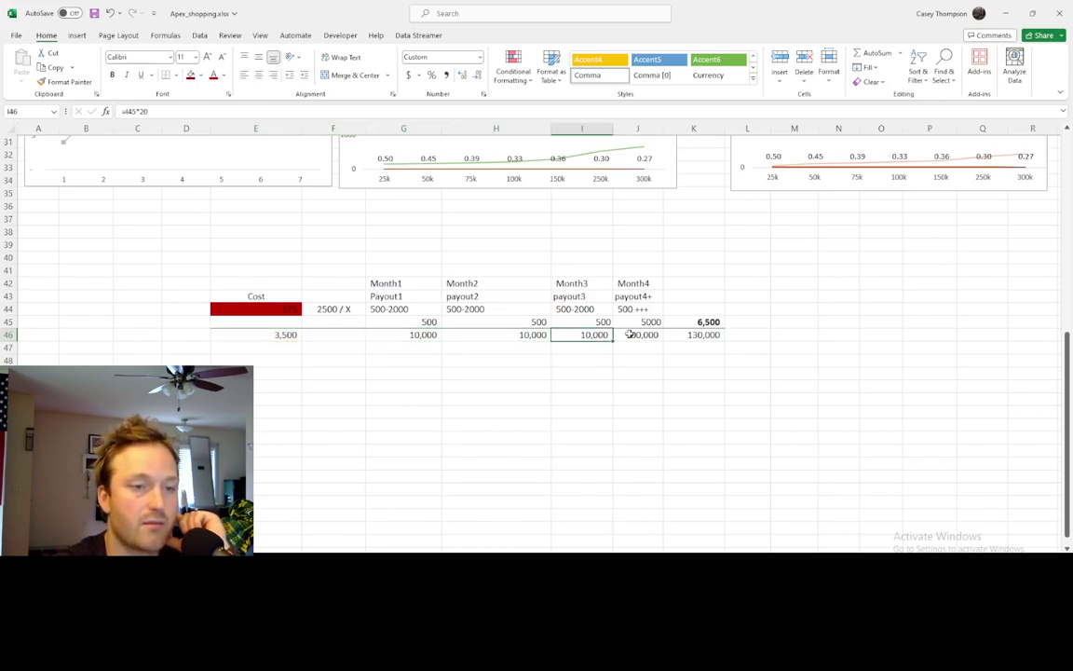
click(640, 335)
click(652, 321)
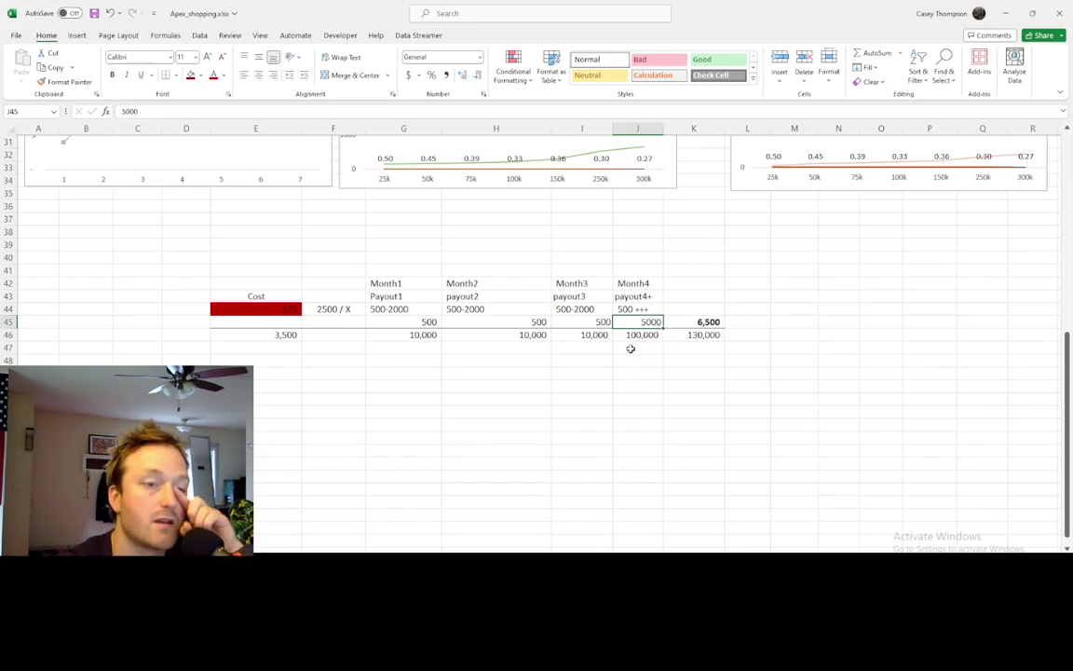
click(629, 337)
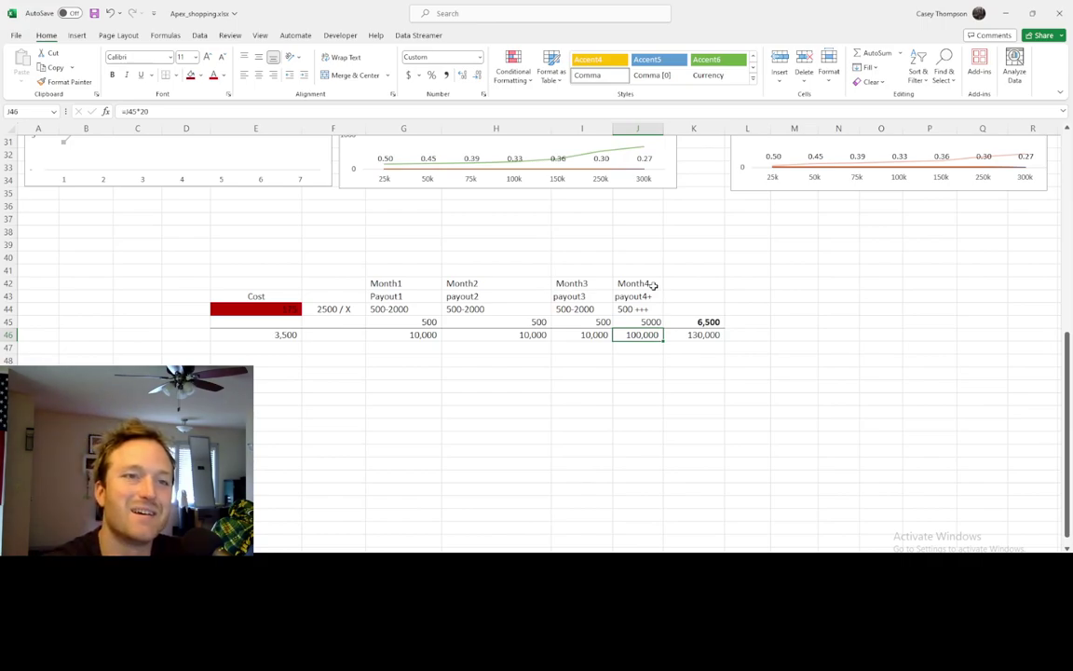
scroll(294, 383, down, 1)
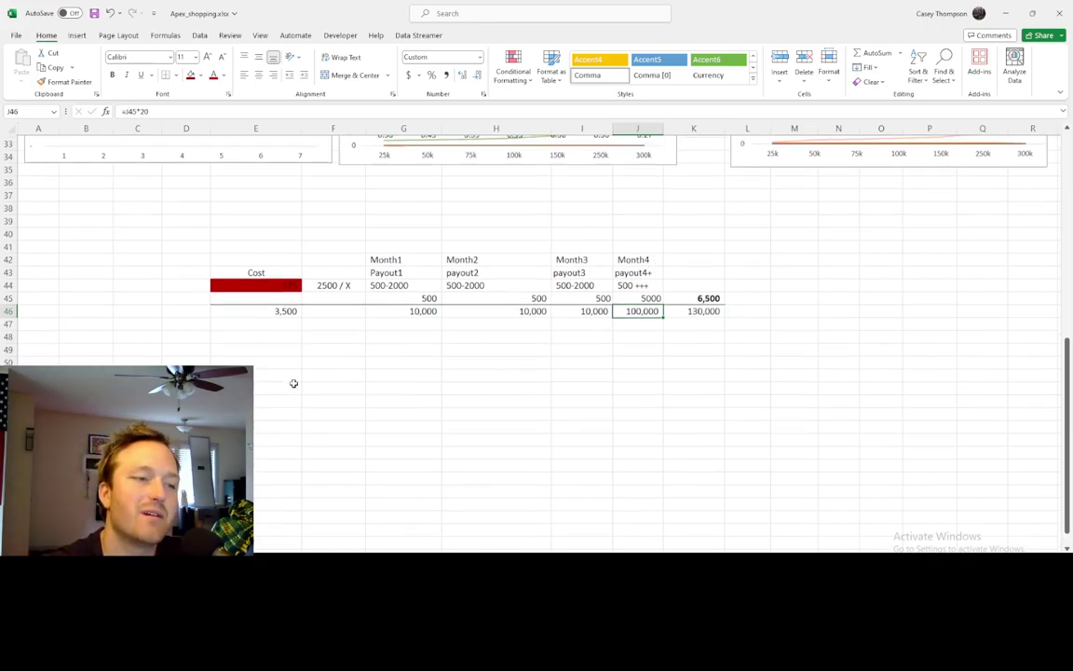
Fill the 20-account cost in E46 dark red and the payout totals in K45:K46 green.
click(274, 295)
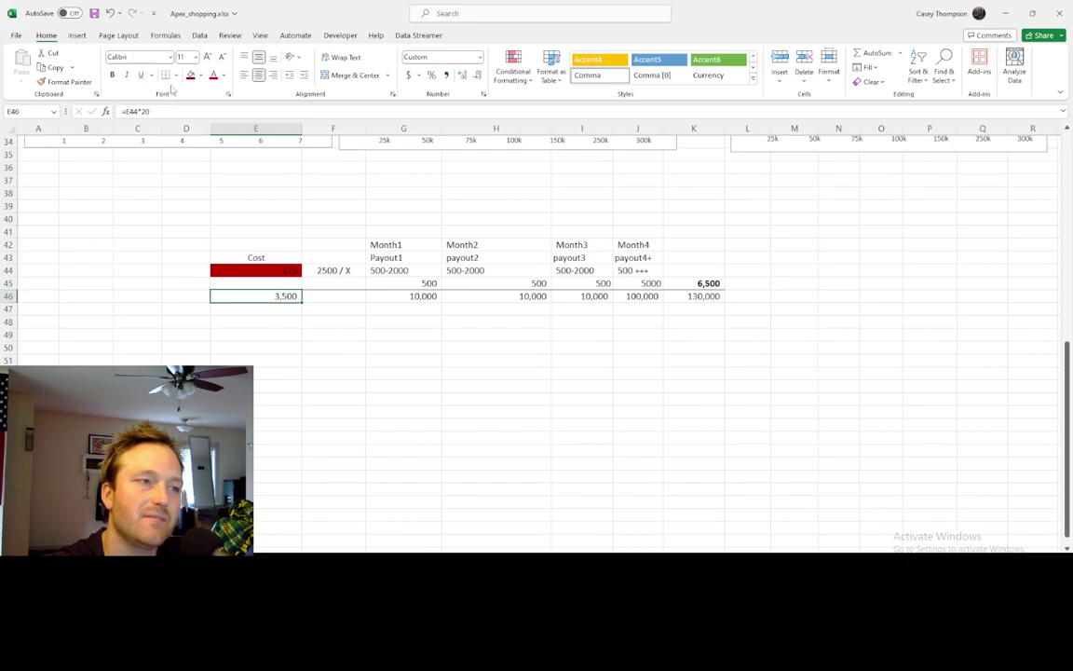
click(191, 76)
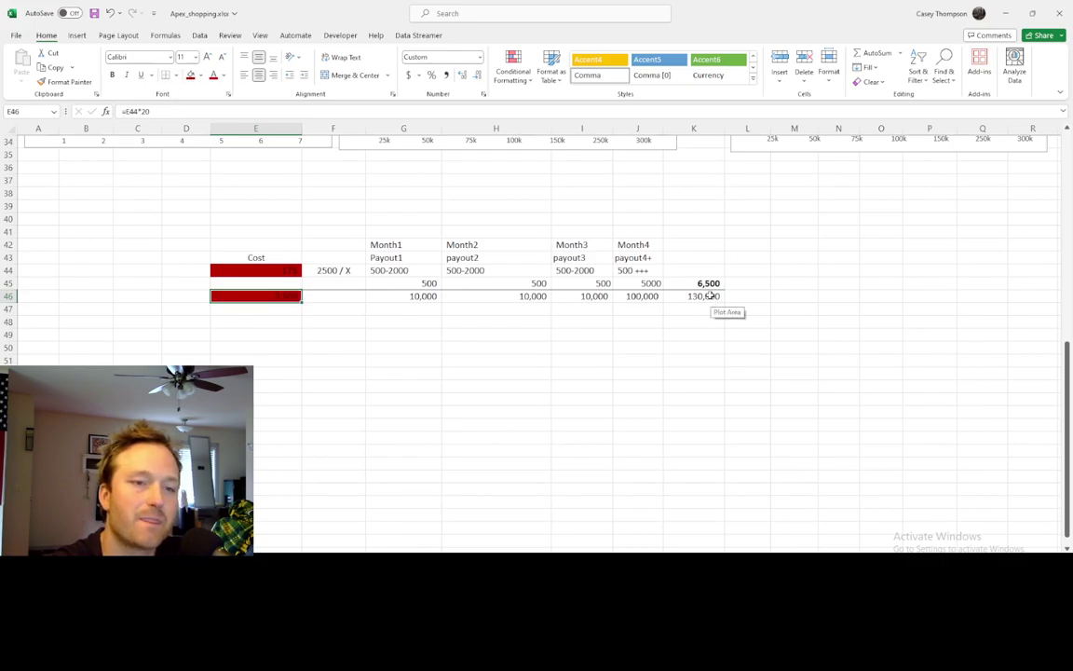
drag(704, 296, 704, 283)
click(199, 75)
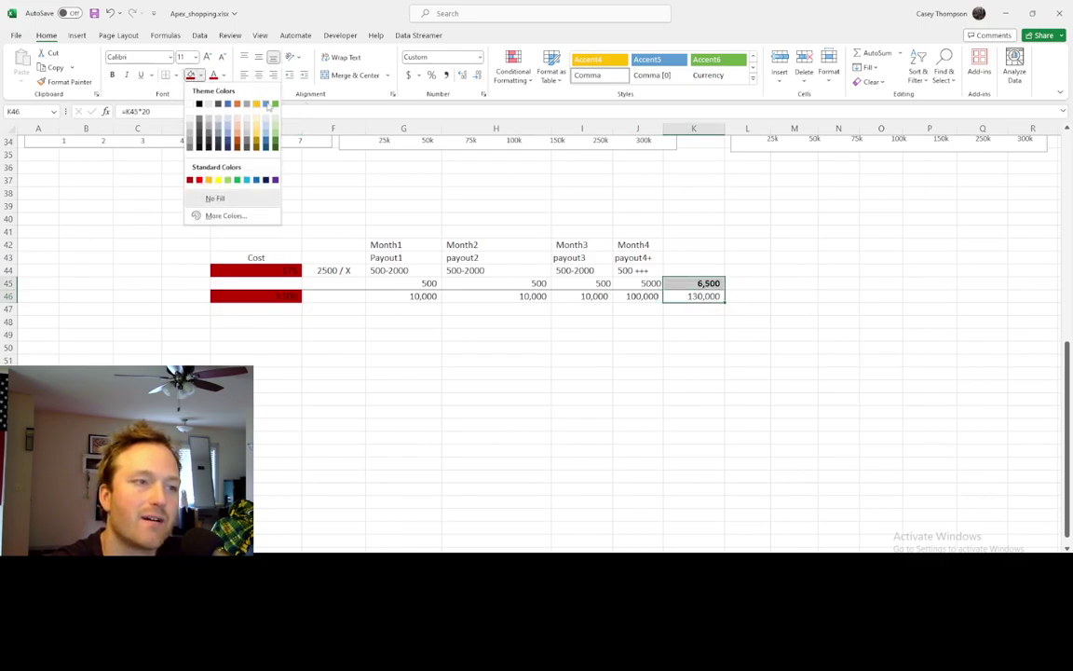
click(239, 177)
Enter 15000 in cell E49 as a comparison cost below the 20-account row.
click(305, 309)
click(257, 313)
key(Down)
key(Down)
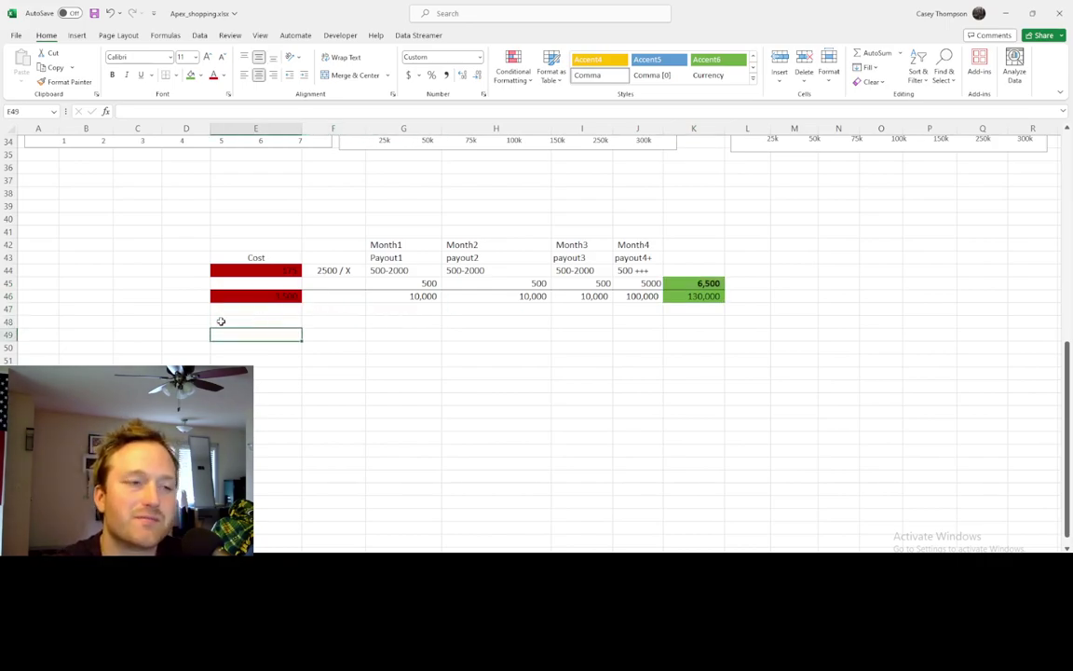
text(15)
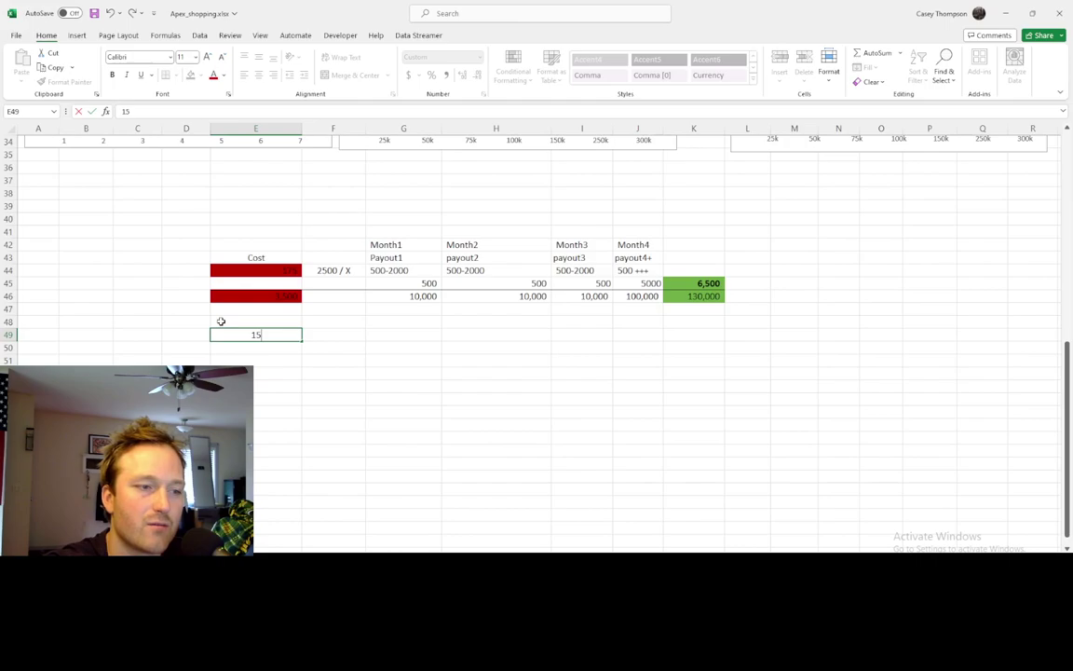
text(000)
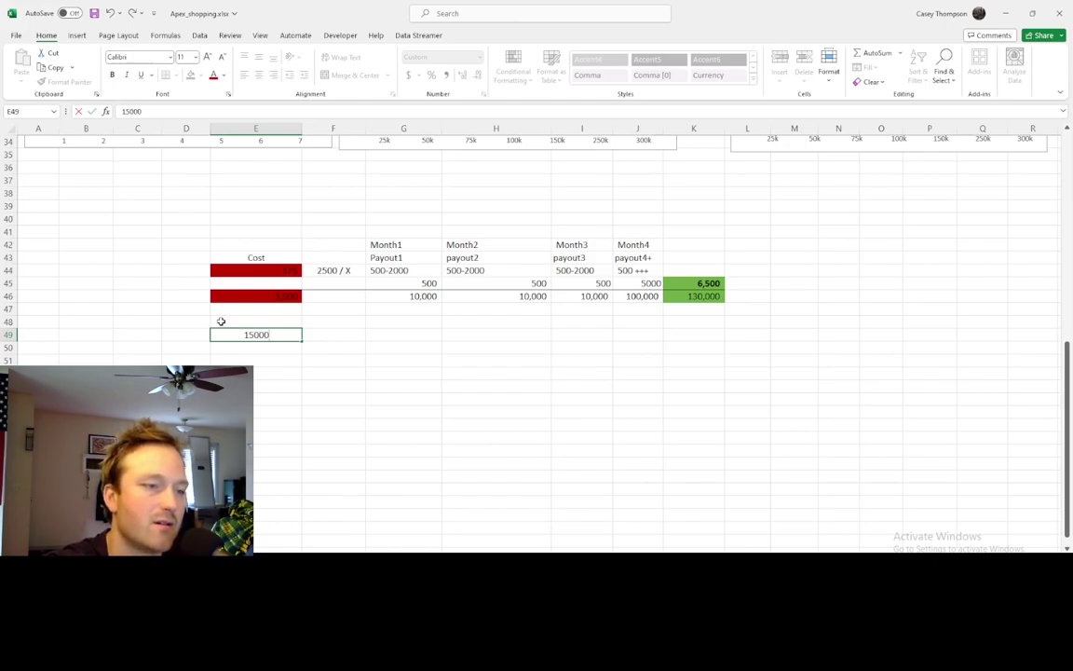
key(Return)
Fill the comparison cost in E49 dark red.
click(280, 334)
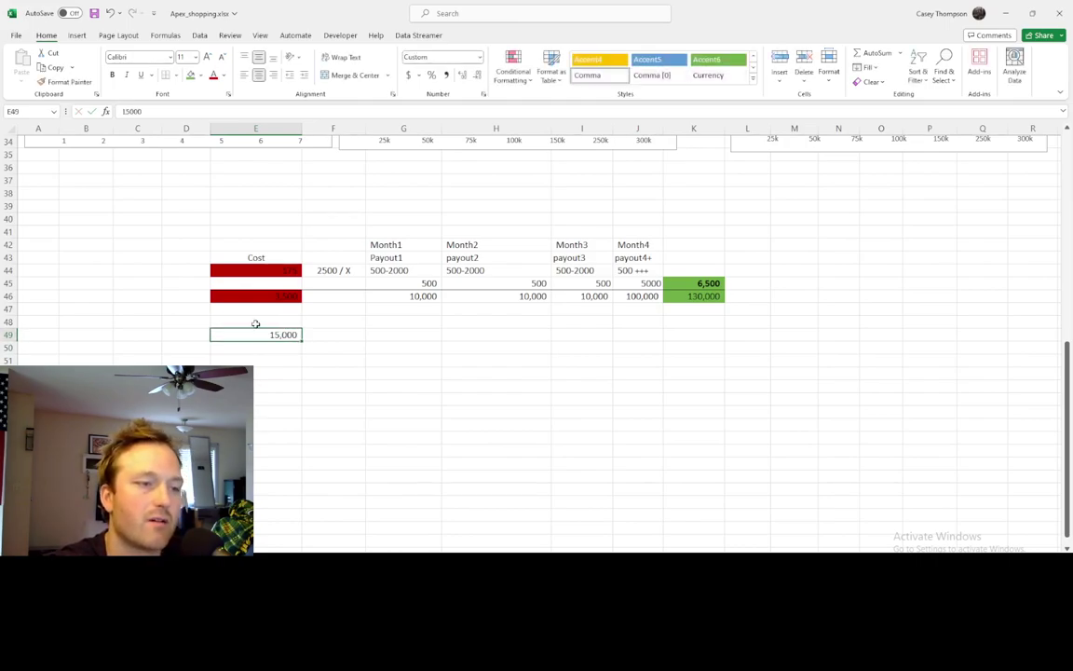
click(200, 76)
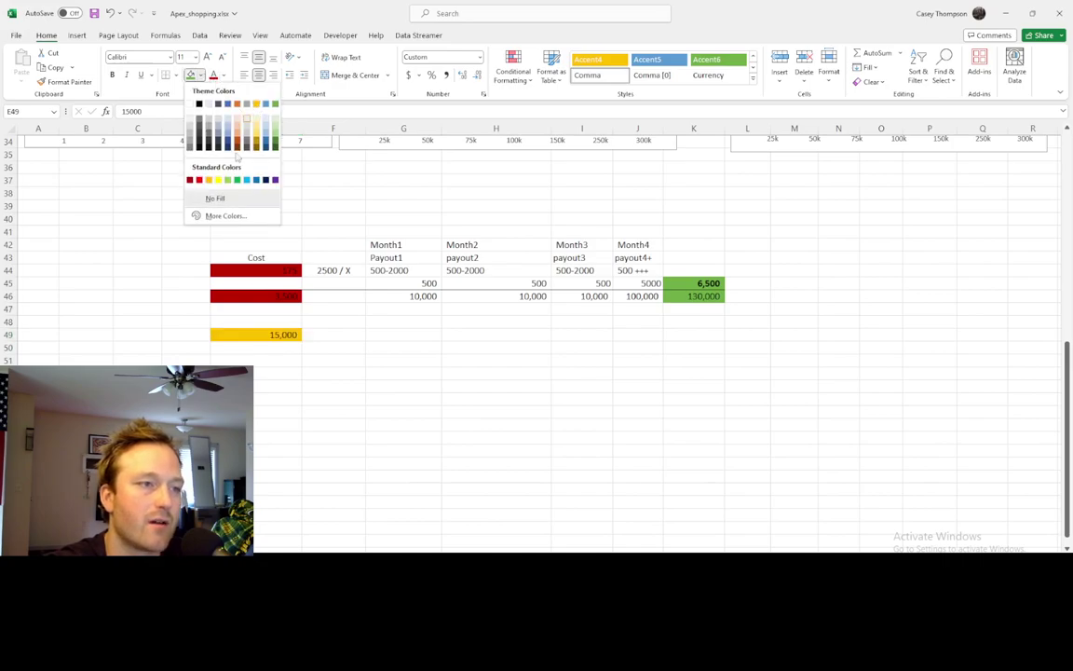
click(189, 180)
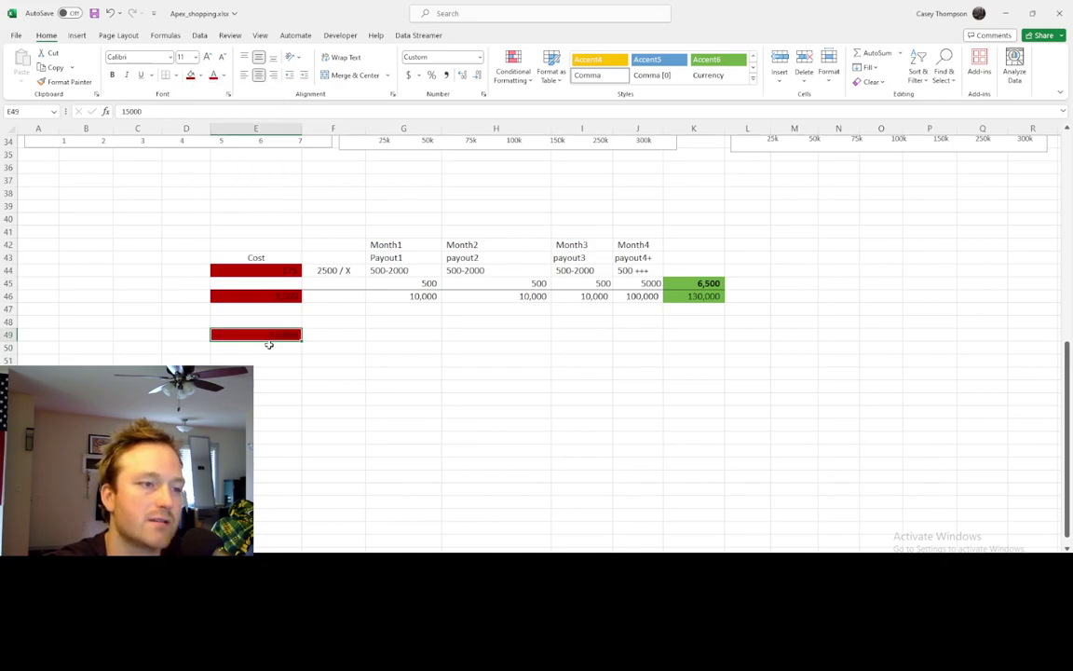
click(334, 336)
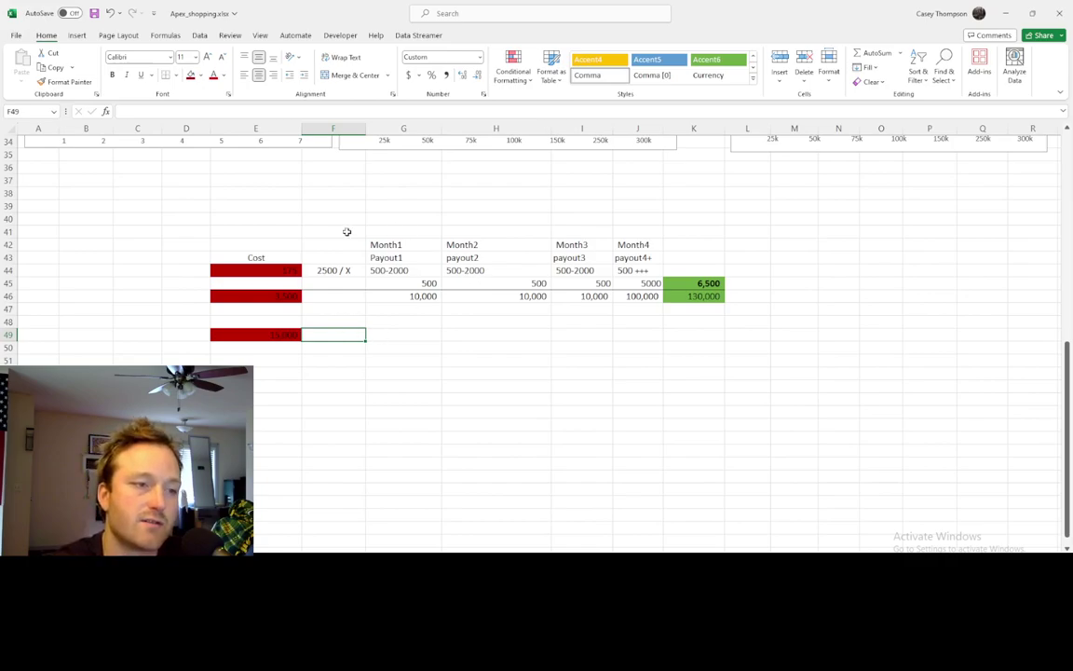
Label the 50k account's cost row with "10c" in D44 and move down to D49.
click(197, 267)
text(10c)
key(Return)
key(Down)
key(Down)
key(Down)
key(Down)
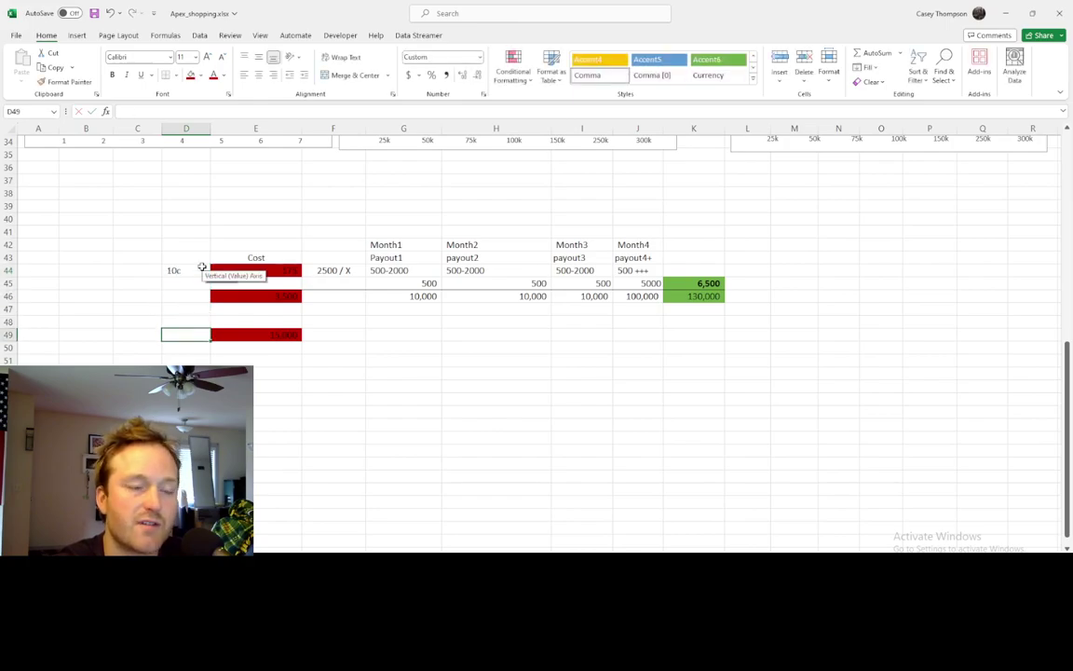
Switch to the Chrome browser and open TradeStation's bookmarked Futures Margin Rates page in a new tab.
key(alt+Tab)
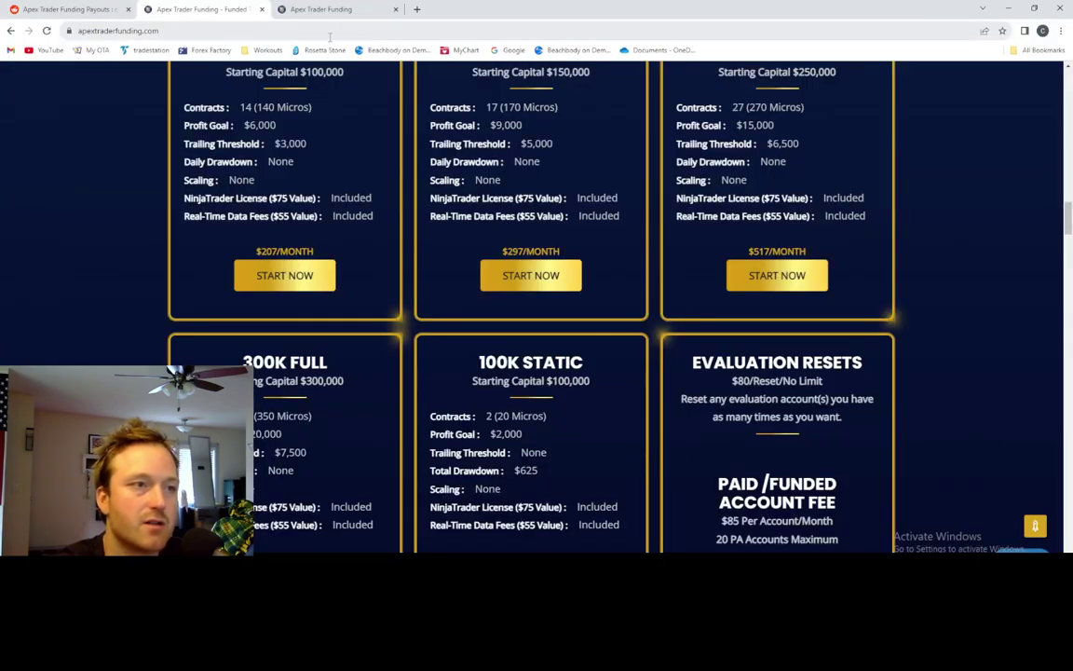
click(322, 10)
click(418, 10)
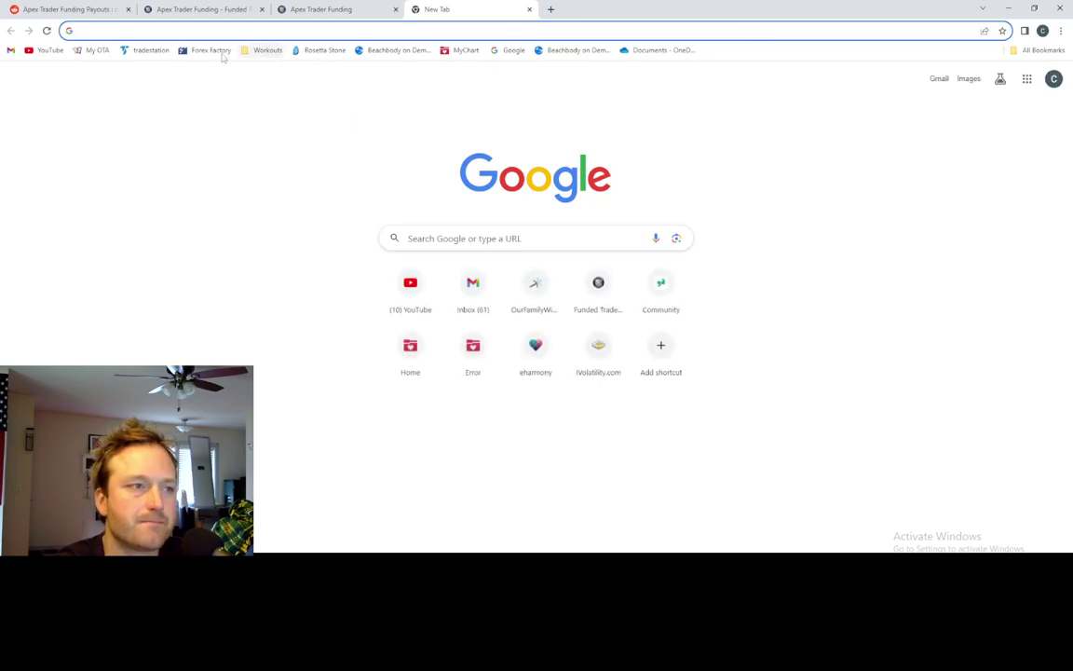
click(144, 49)
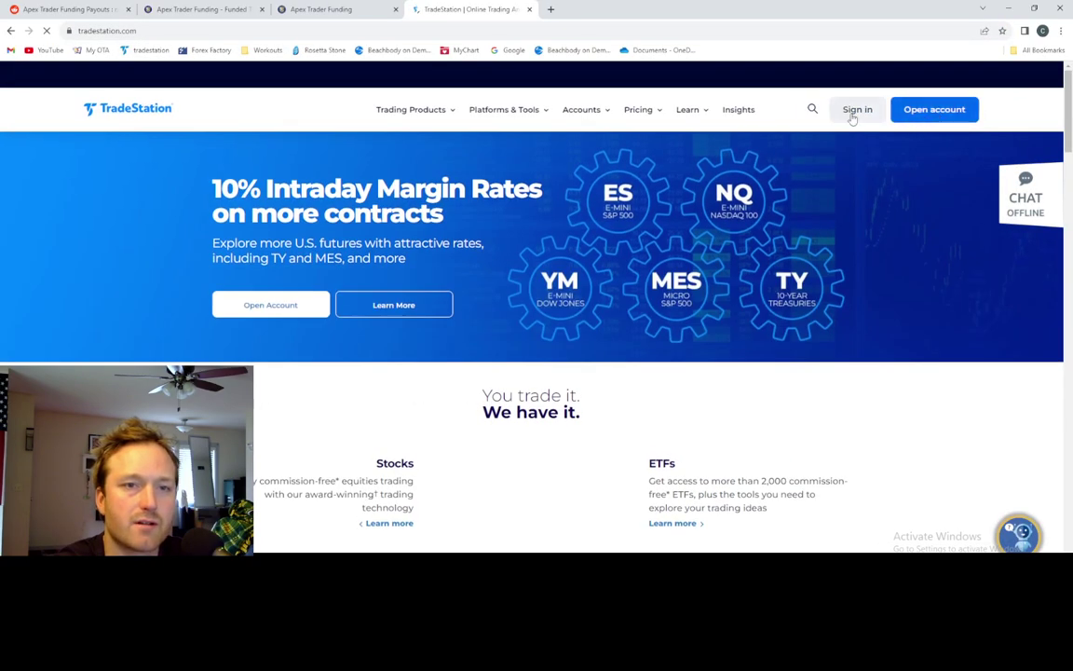
click(1040, 49)
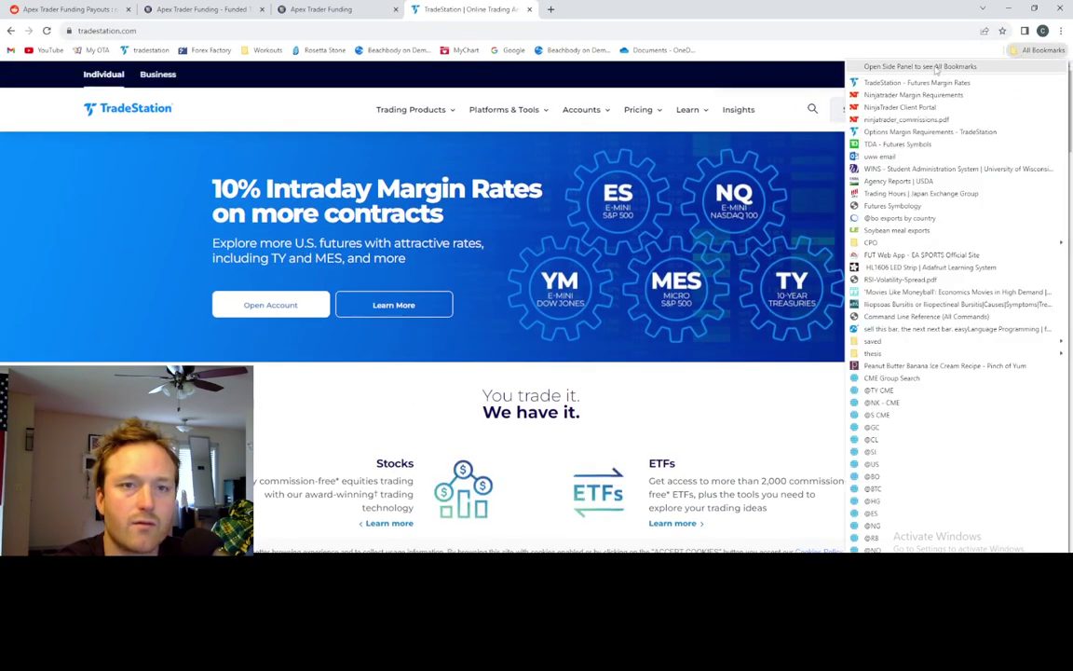
click(913, 85)
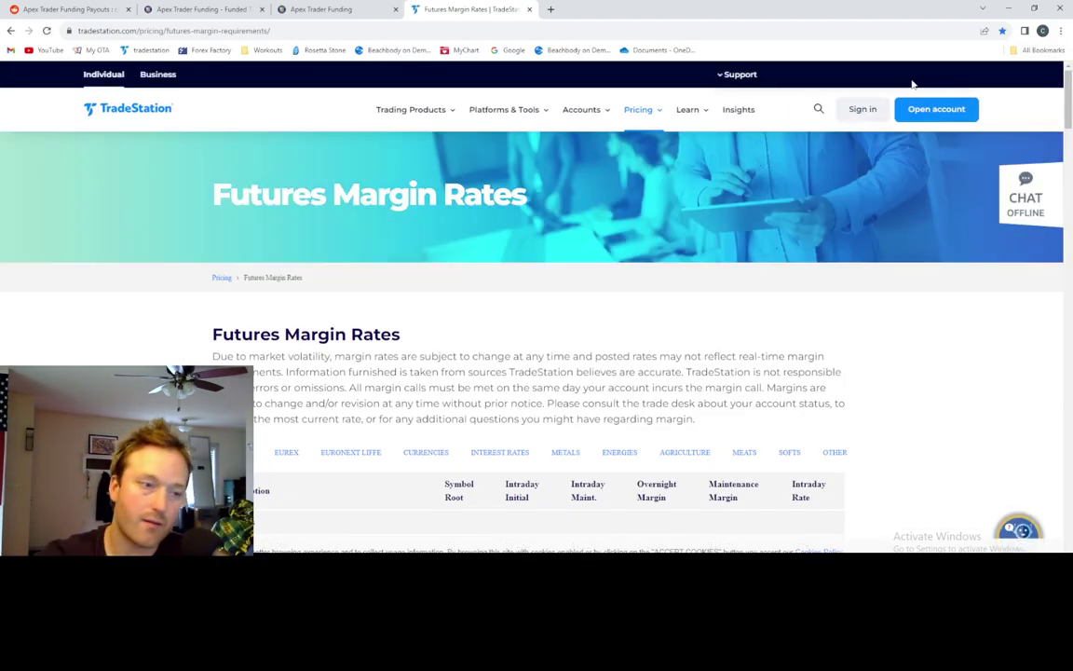
Examine the index futures margins for the E-mini Nasdaq 100, Micro ES and E-mini S&P 500 in the table.
scroll(557, 256, down, 5)
scroll(334, 285, up, 1)
drag(258, 273, 527, 274)
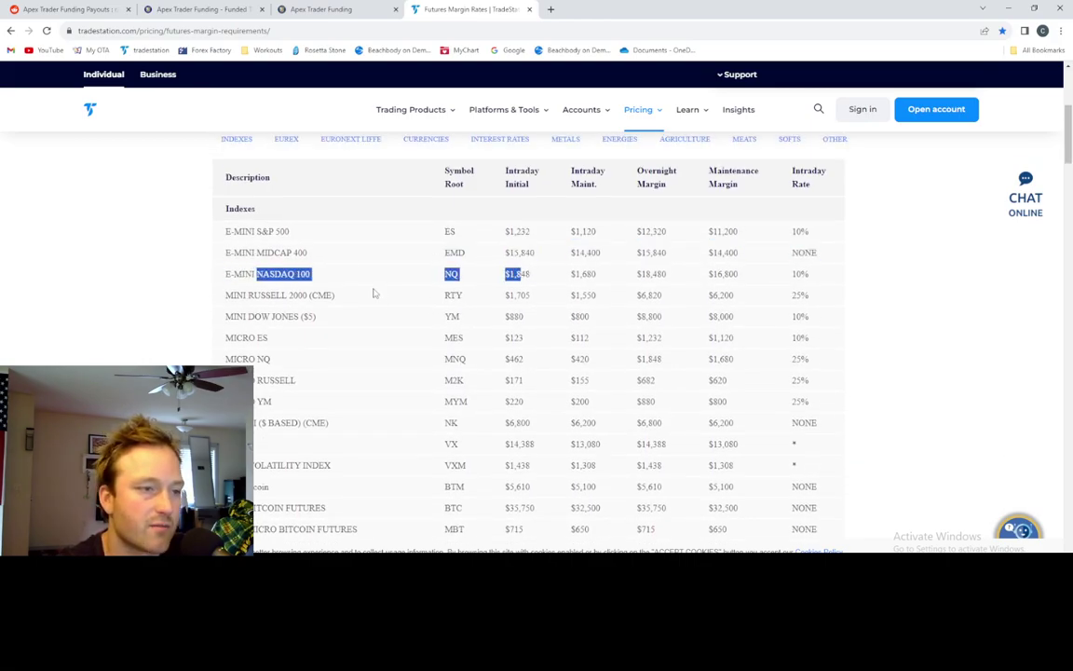
scroll(370, 293, down, 1)
drag(445, 292, 694, 297)
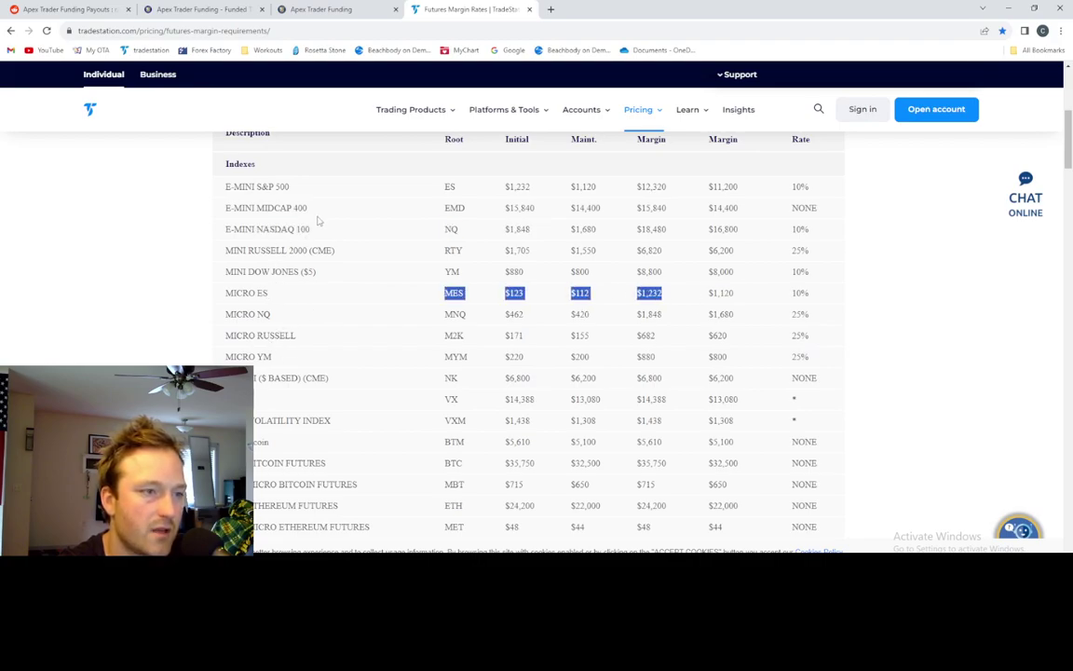
drag(439, 186, 814, 186)
Find the Metals section of the margin table and highlight the intraday initial margin for COMEX gold.
scroll(680, 268, down, 2)
scroll(680, 268, down, 10)
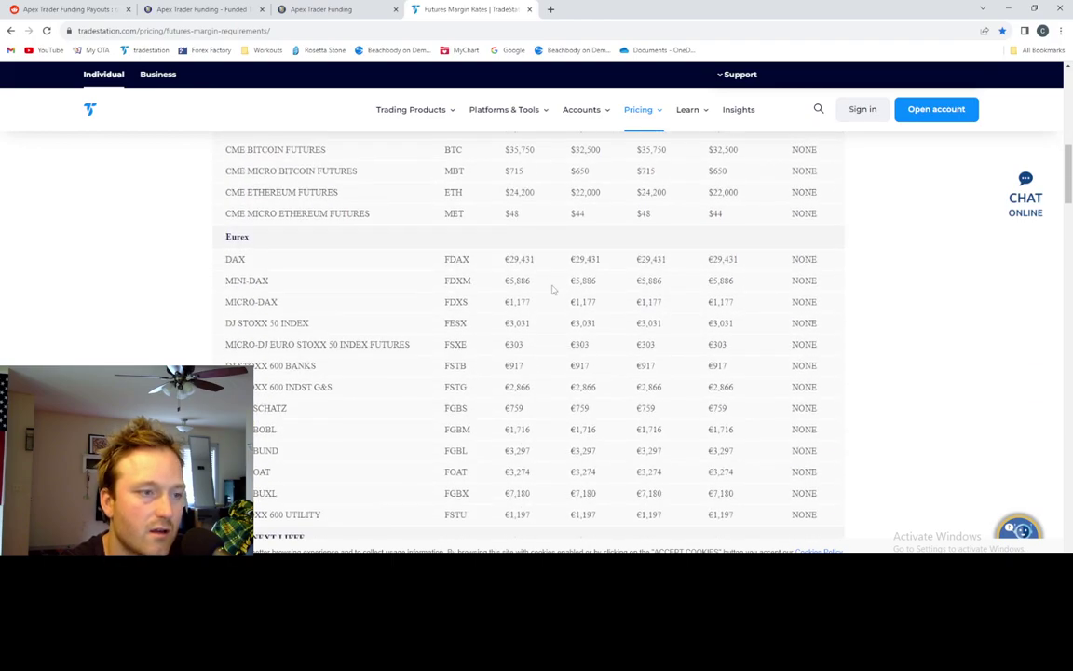
scroll(438, 292, down, 6)
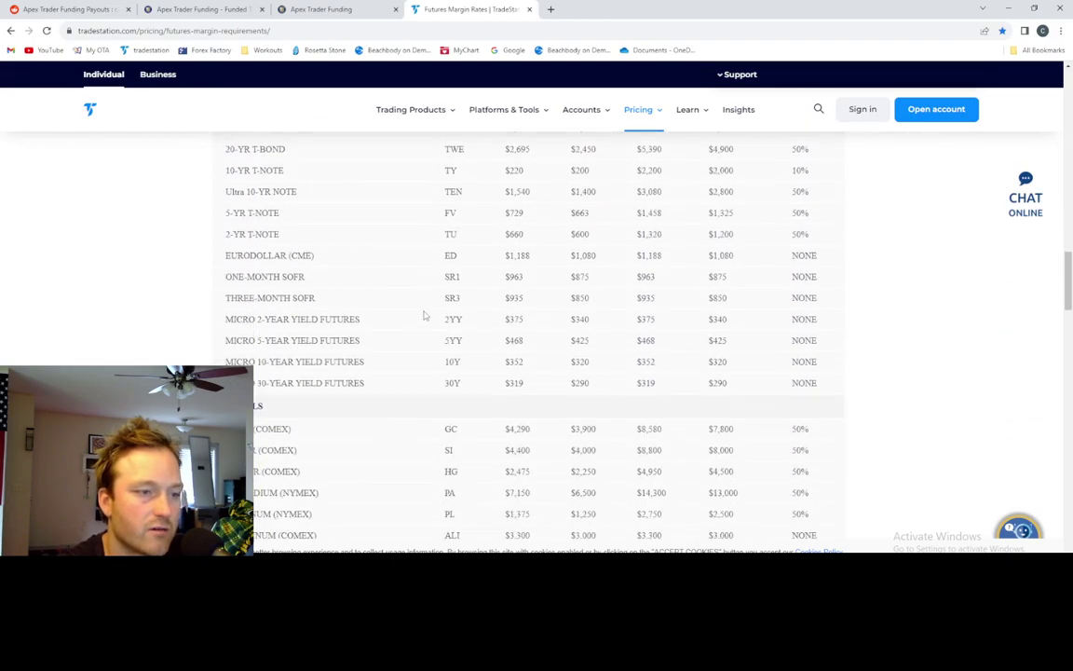
drag(794, 272, 536, 273)
click(498, 278)
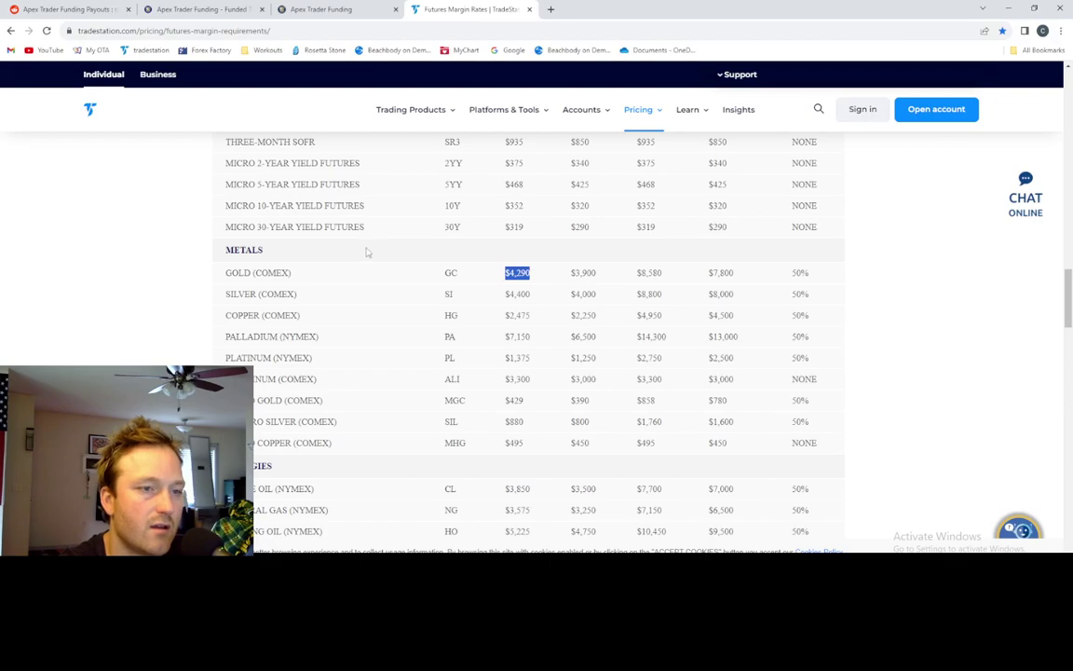
scroll(373, 254, down, 1)
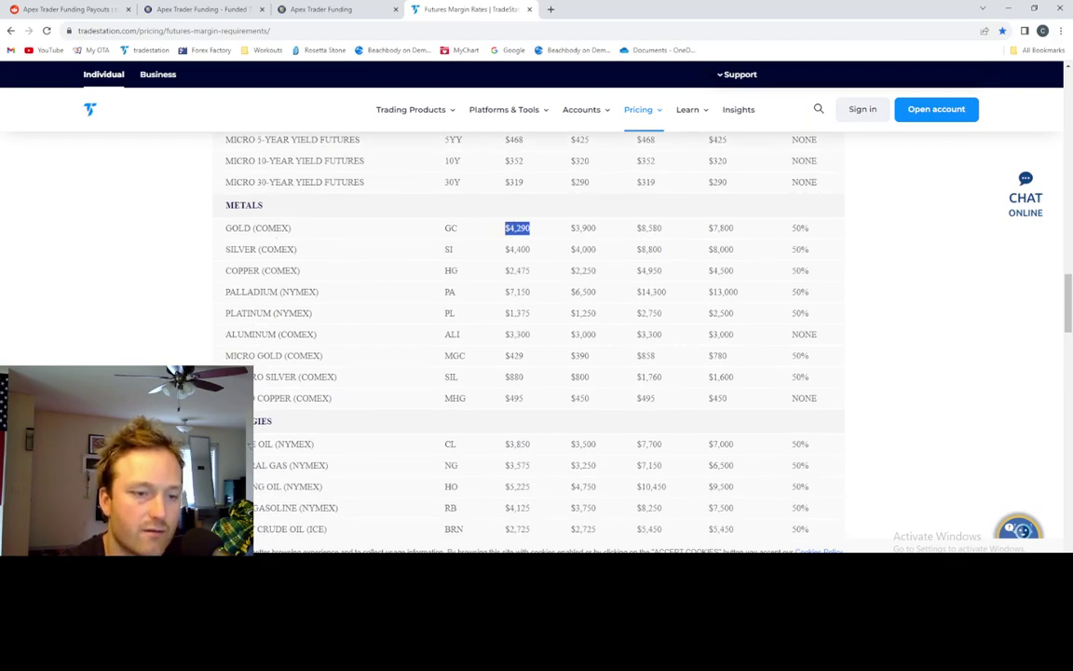
Open the Windows Calculator, divide 15000 by 4290, and move the calculator clear of the margin columns.
key(XF86Calculator)
text(150)
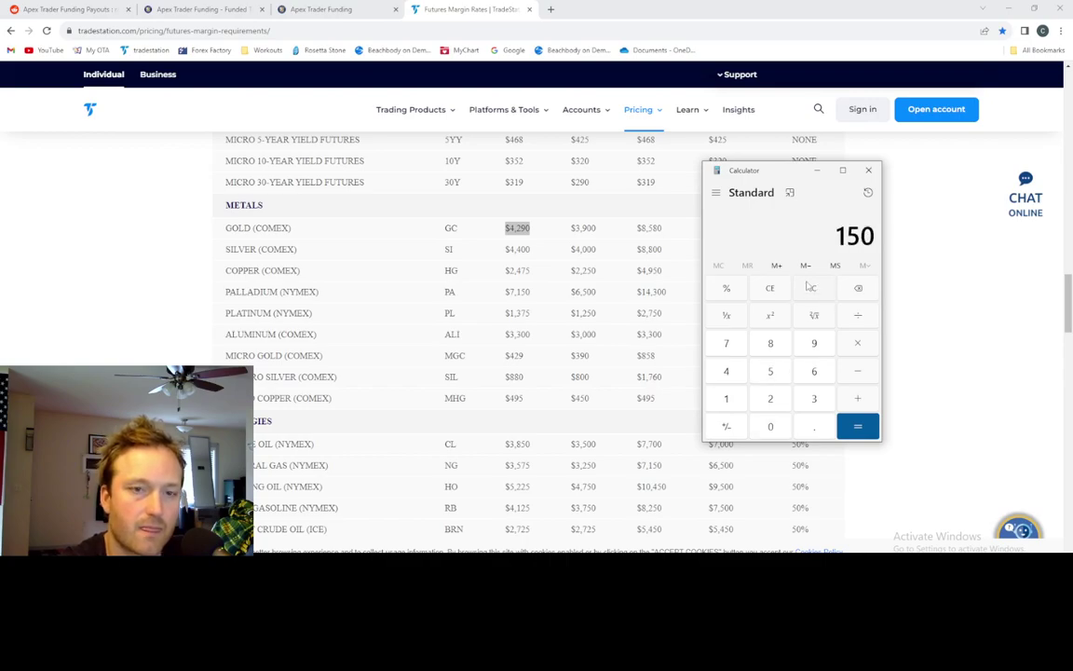
text(00)
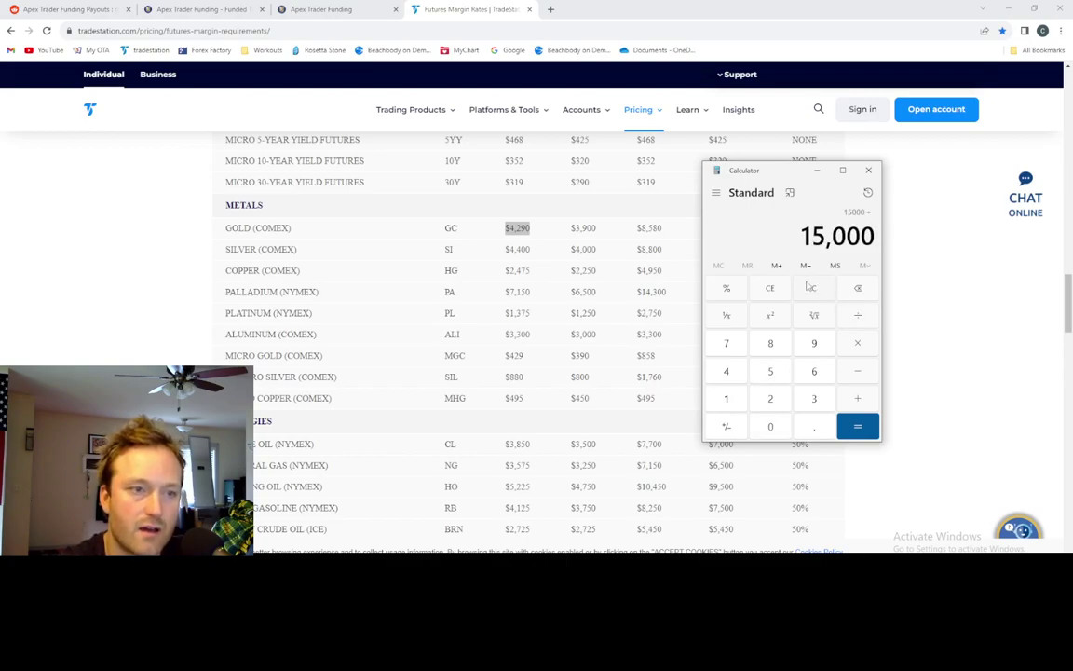
text(/4290)
key(Return)
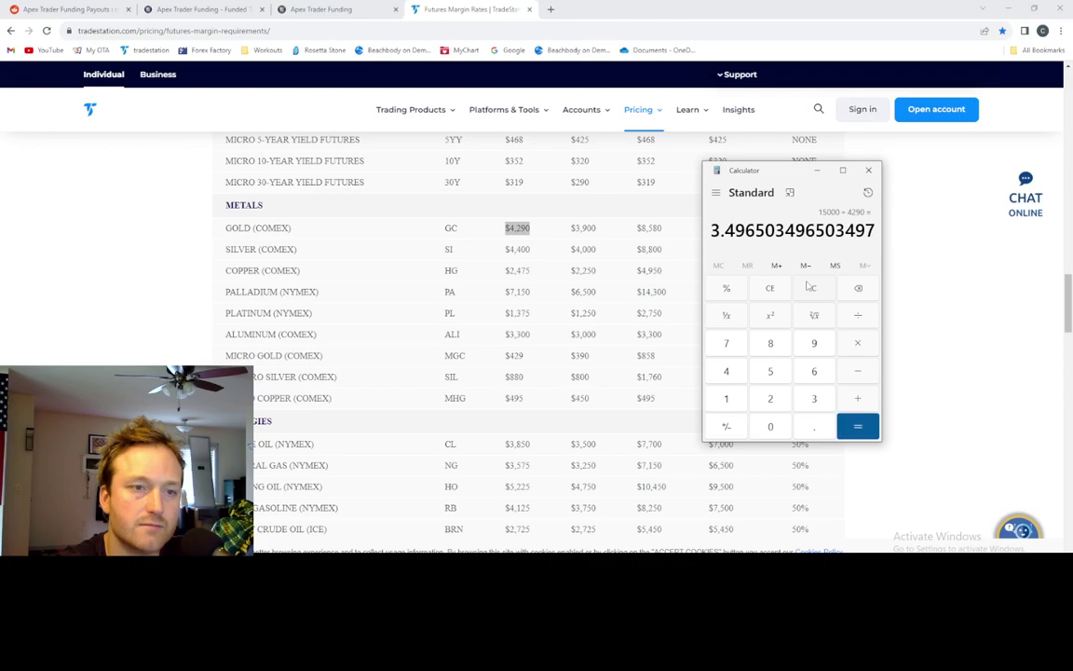
drag(770, 177, 870, 204)
Return to the start of the margin table and highlight the Intraday Initial column heading.
scroll(578, 280, up, 15)
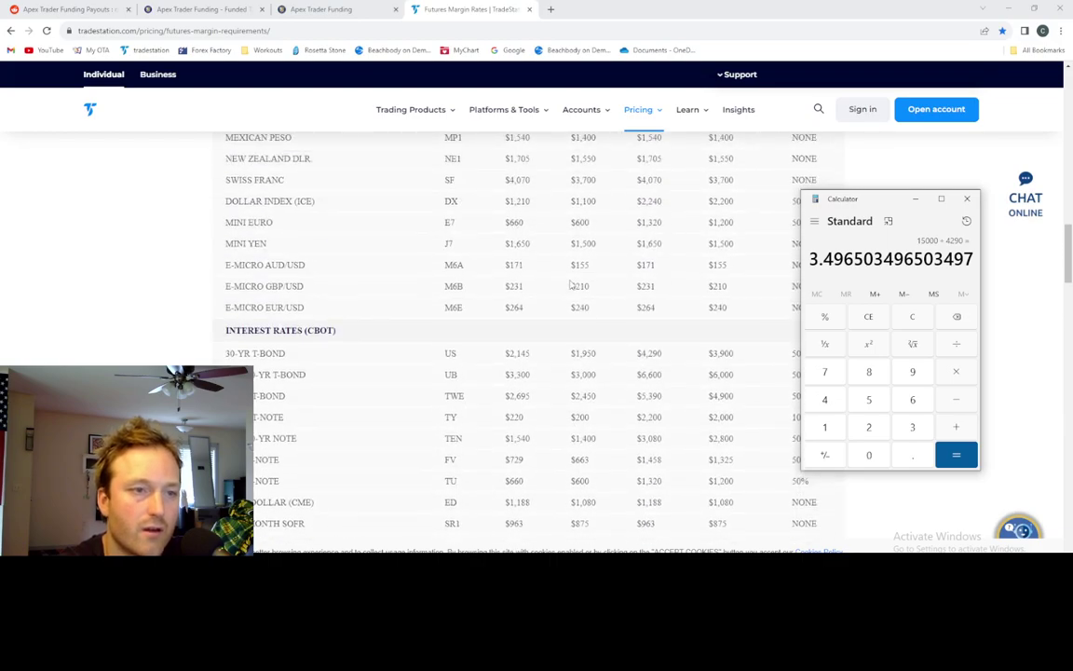
scroll(575, 279, up, 10)
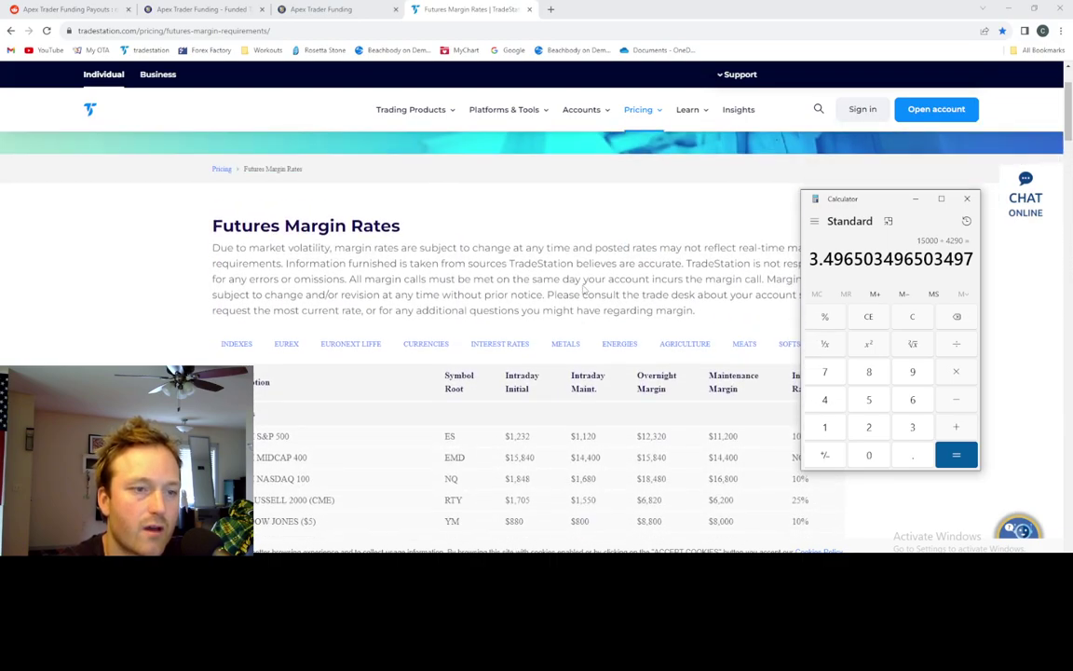
drag(539, 395, 452, 382)
scroll(466, 298, up, 2)
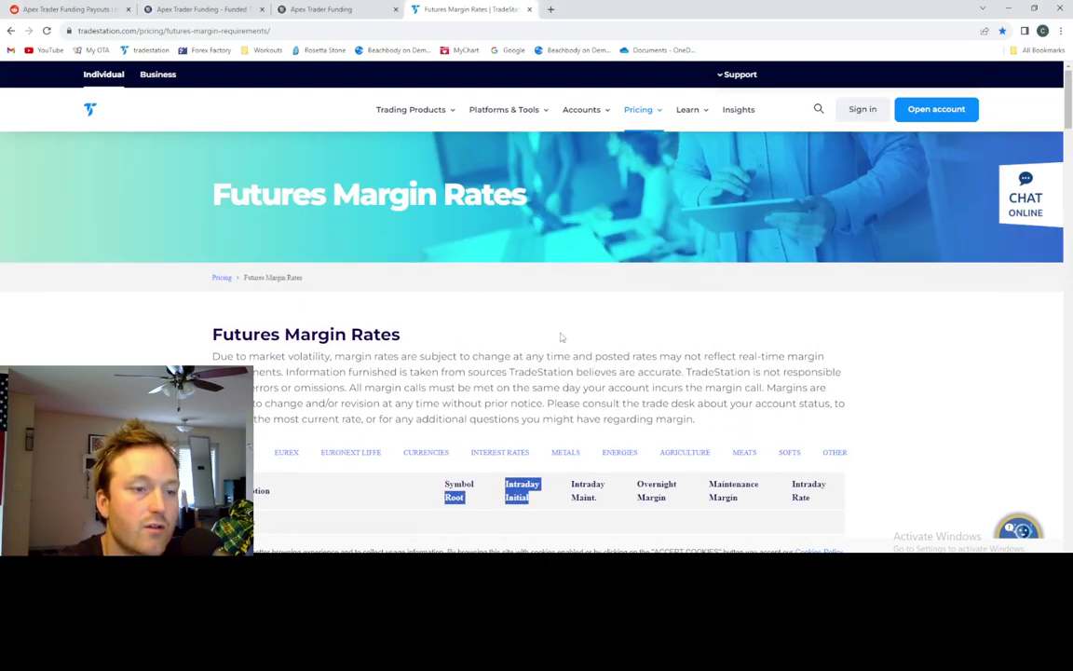
Switch back to the Apex_shopping.xlsx workbook in Excel and label the 15000 cost row with "3c" in D49.
click(354, 10)
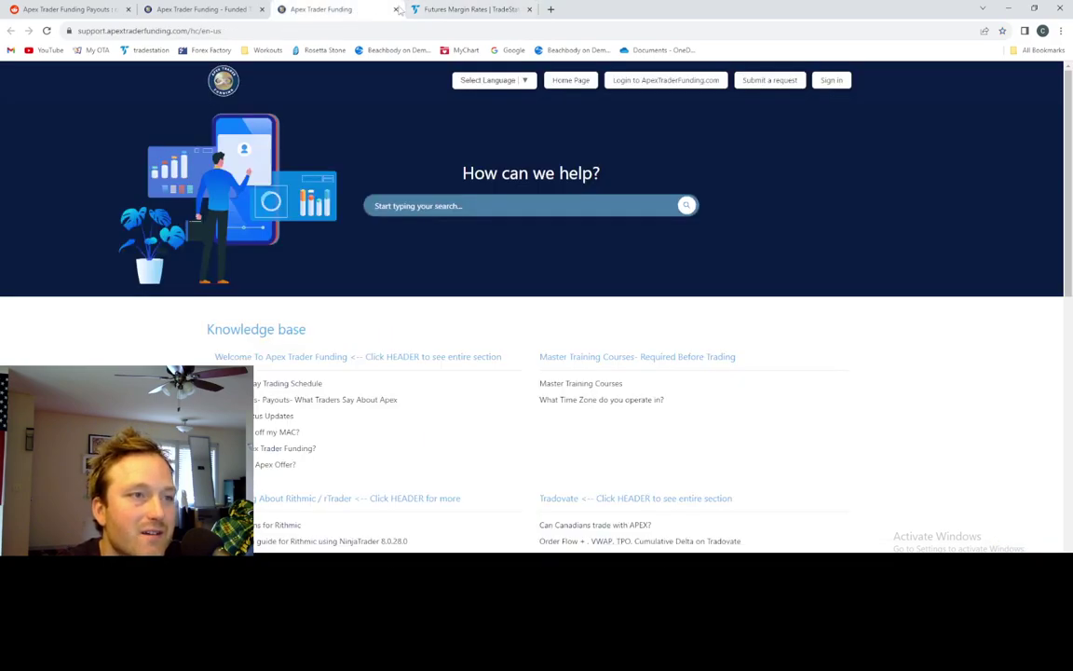
click(228, 11)
click(67, 11)
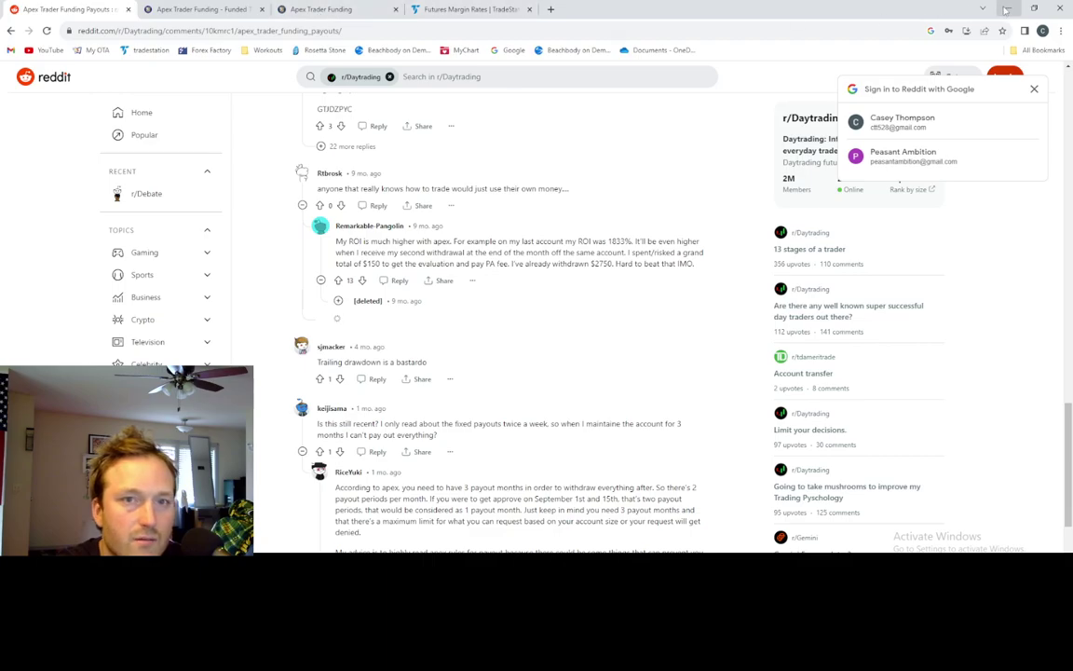
key(alt+Tab)
click(195, 334)
text(3c)
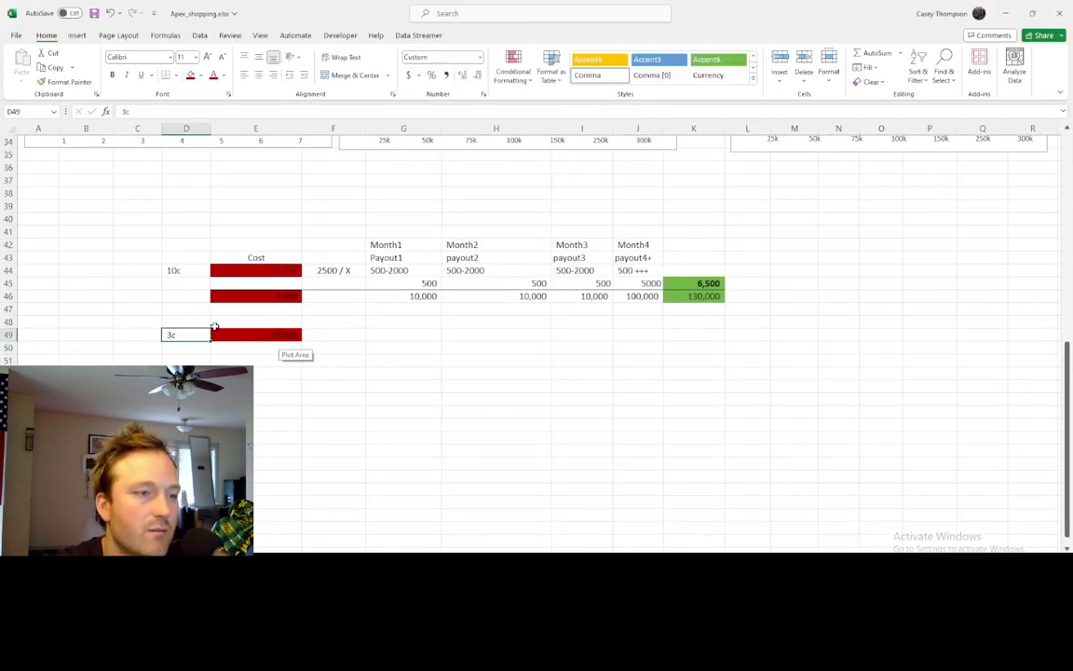
click(198, 270)
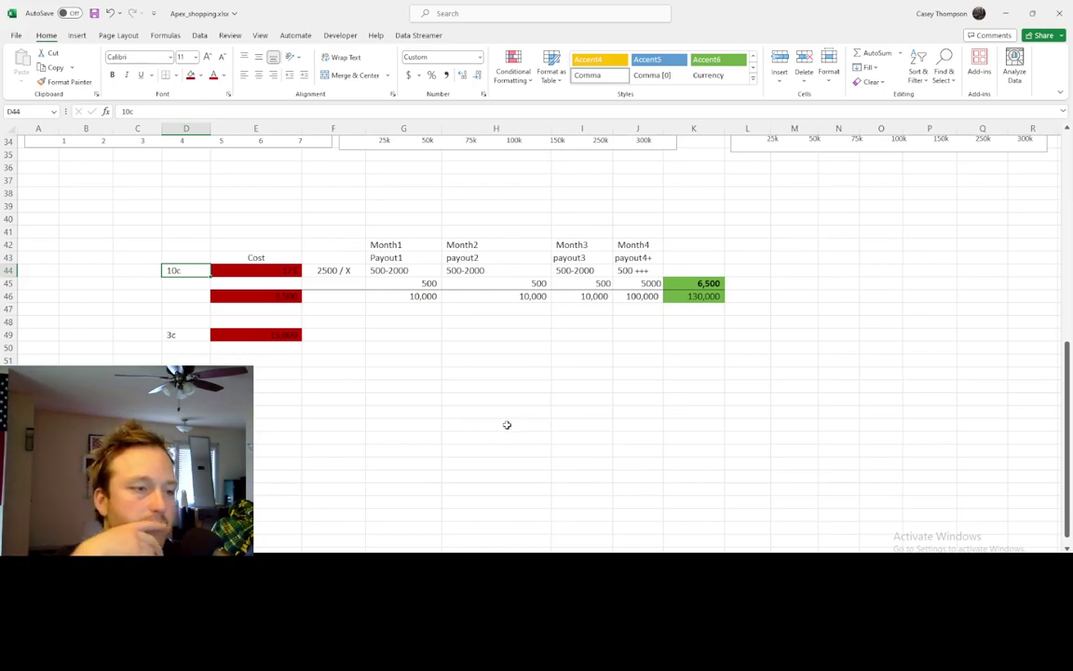
click(182, 334)
click(234, 337)
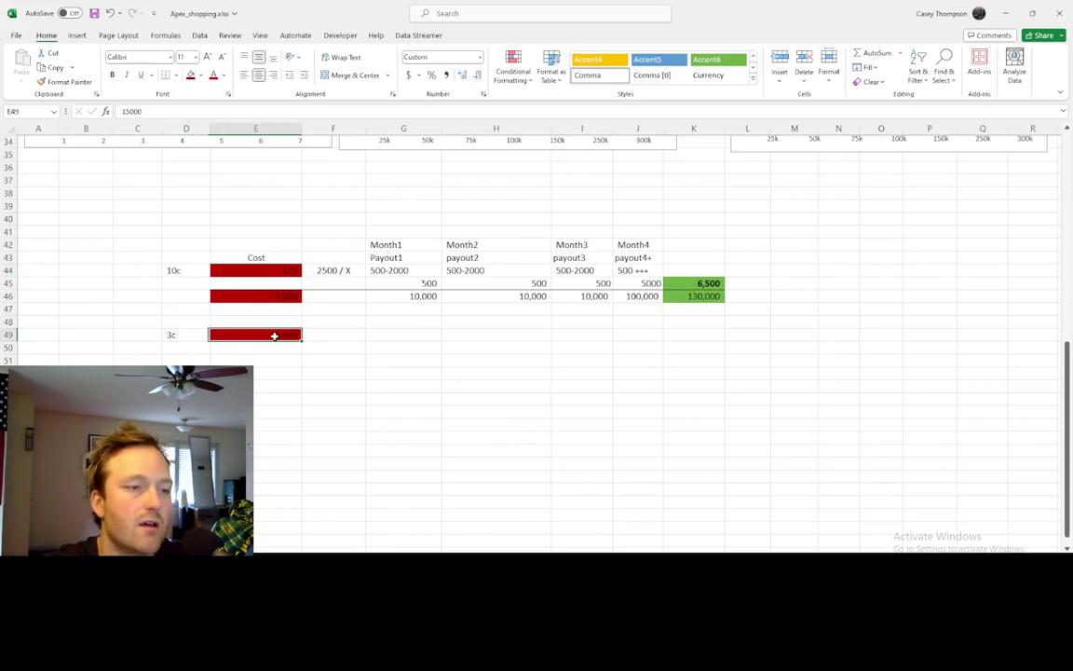
click(313, 334)
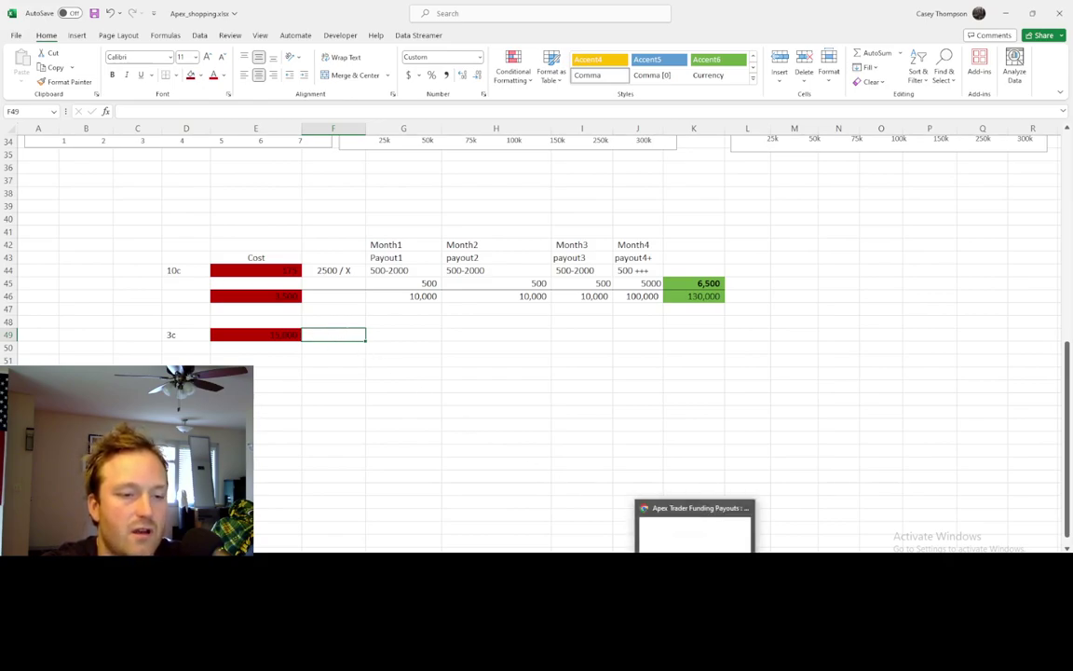
mouse_move(640, 564)
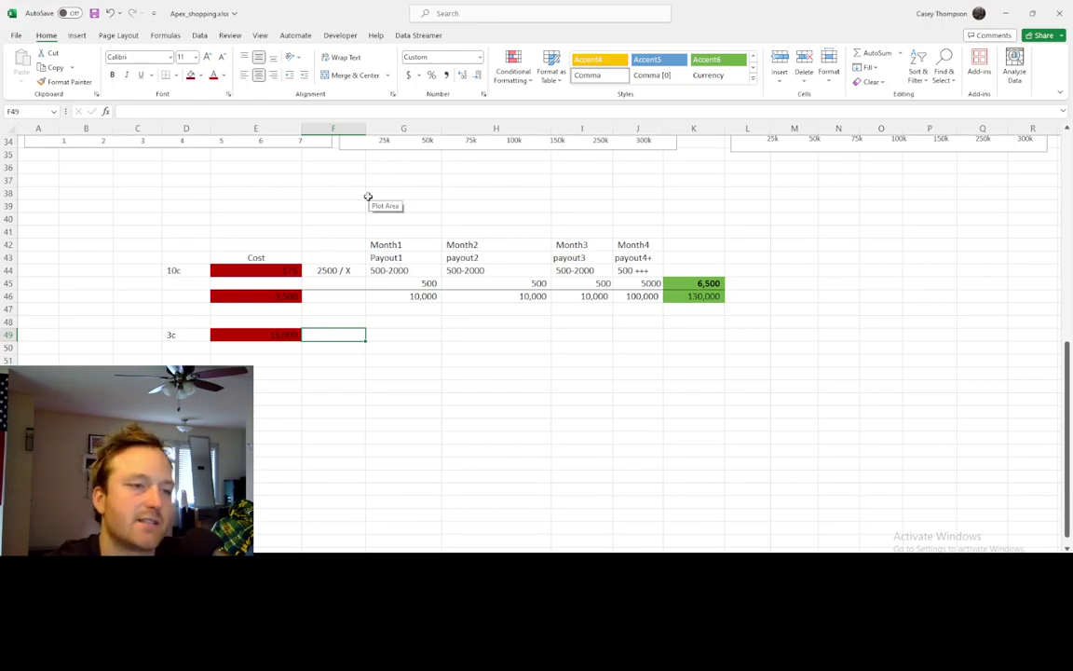
Enter 500 as the payout for each of the first three months in G49, H49 and I49.
click(403, 332)
text(500)
key(Tab)
key(Tab)
key(Left)
text(500)
key(Tab)
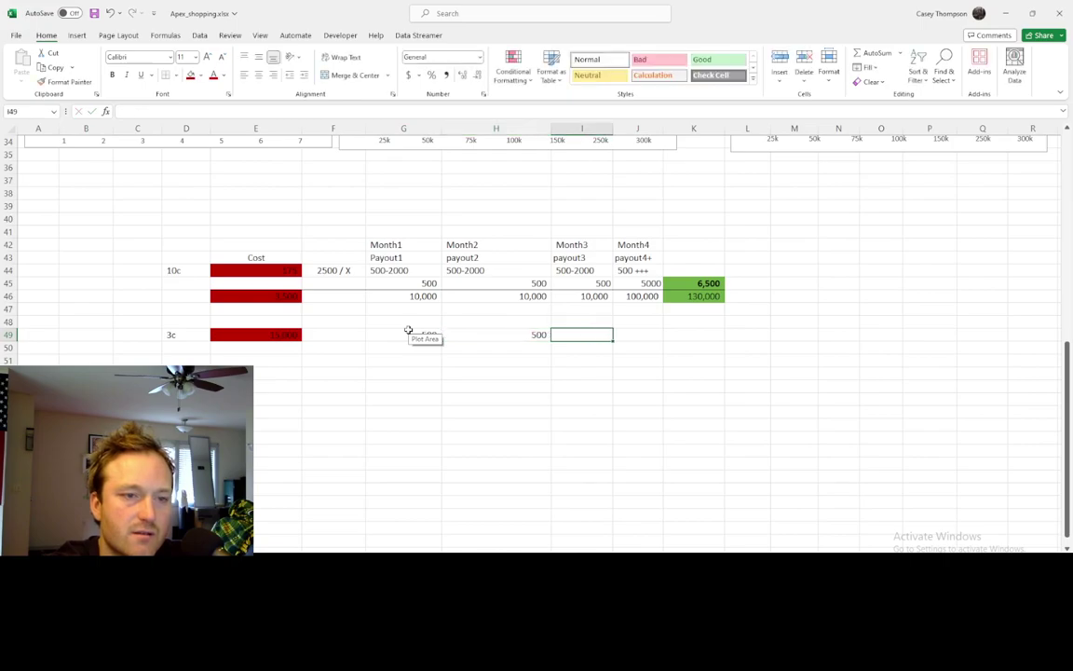
text(500)
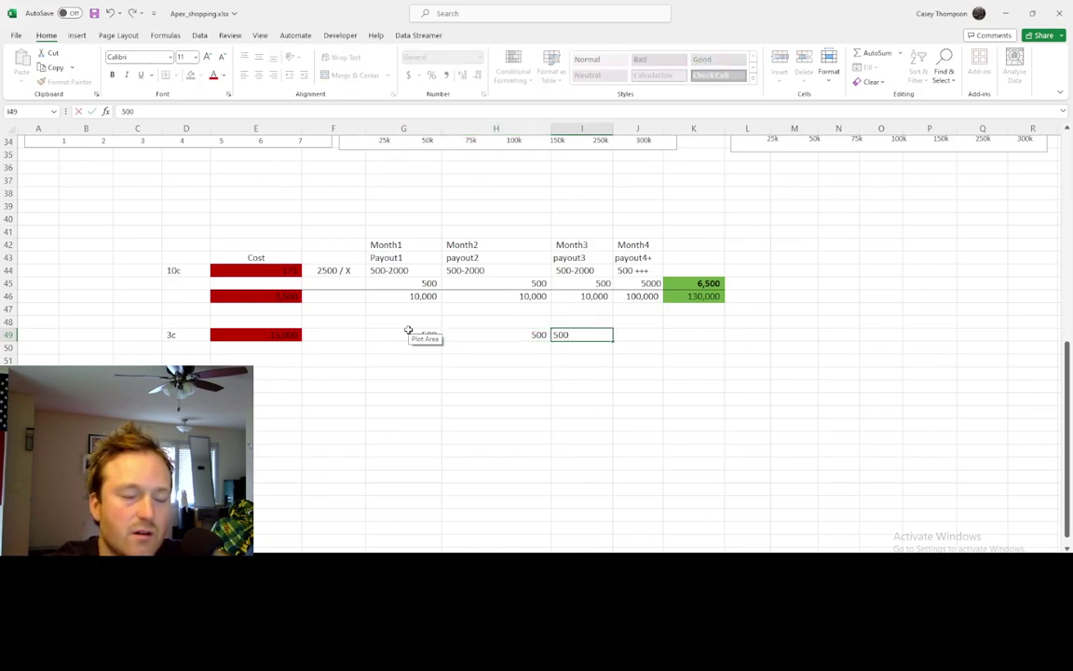
key(Tab)
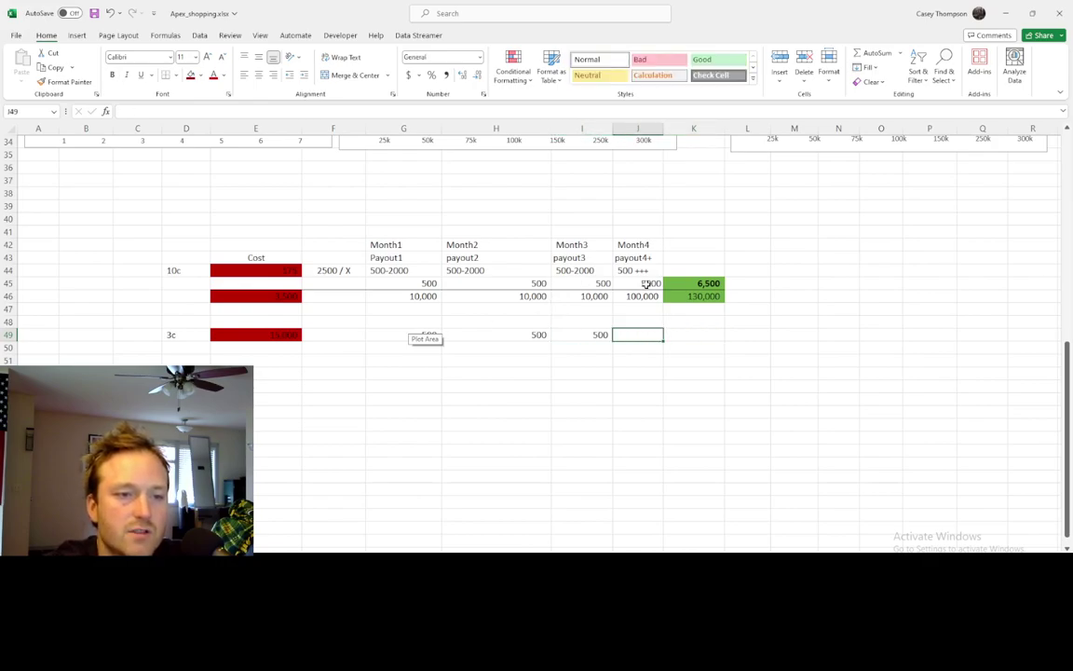
Check the single-account payout total in K45 and clear the three monthly payouts from G49:I49.
drag(706, 283, 428, 283)
click(706, 282)
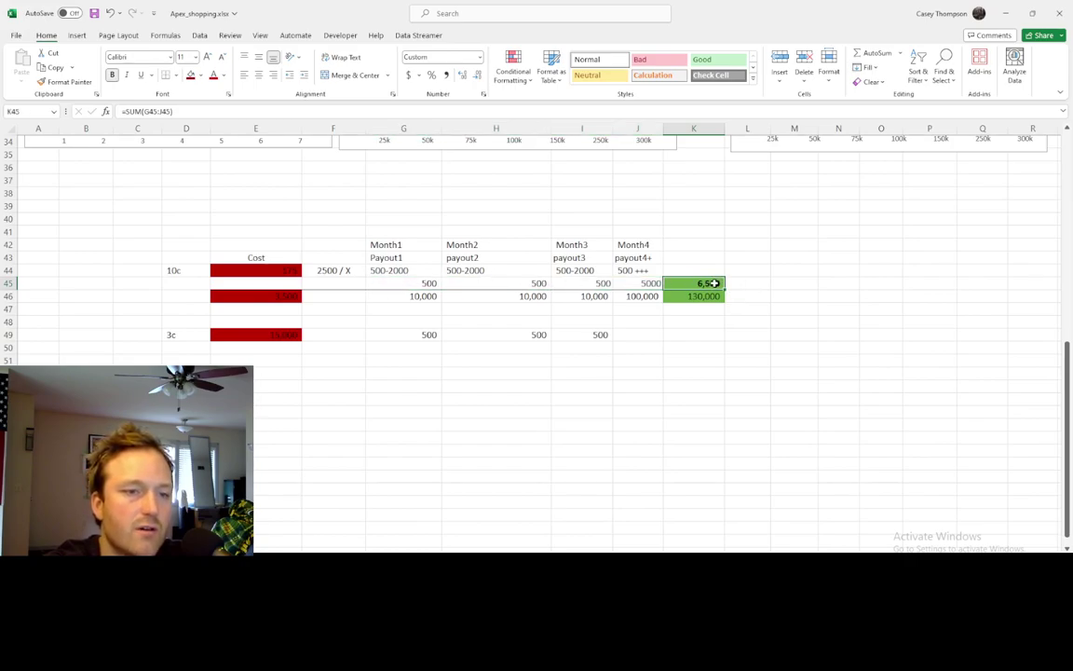
drag(427, 334, 582, 334)
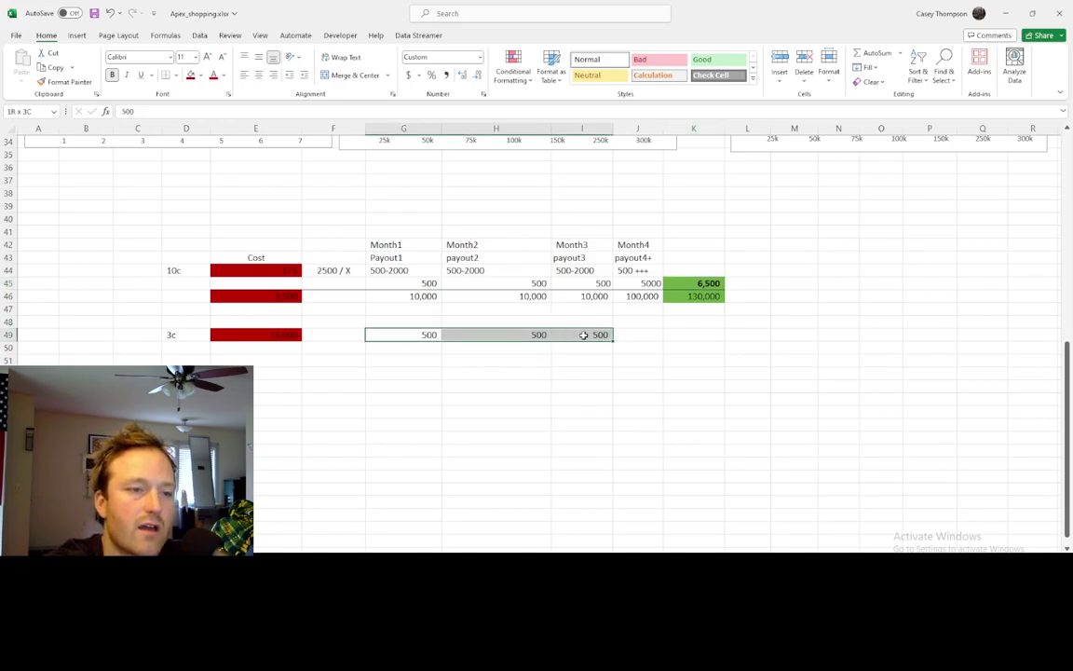
key(Delete)
Enter =6500/4 in G49 as the monthly payout and fill it across to J49.
key(Left)
key(Right)
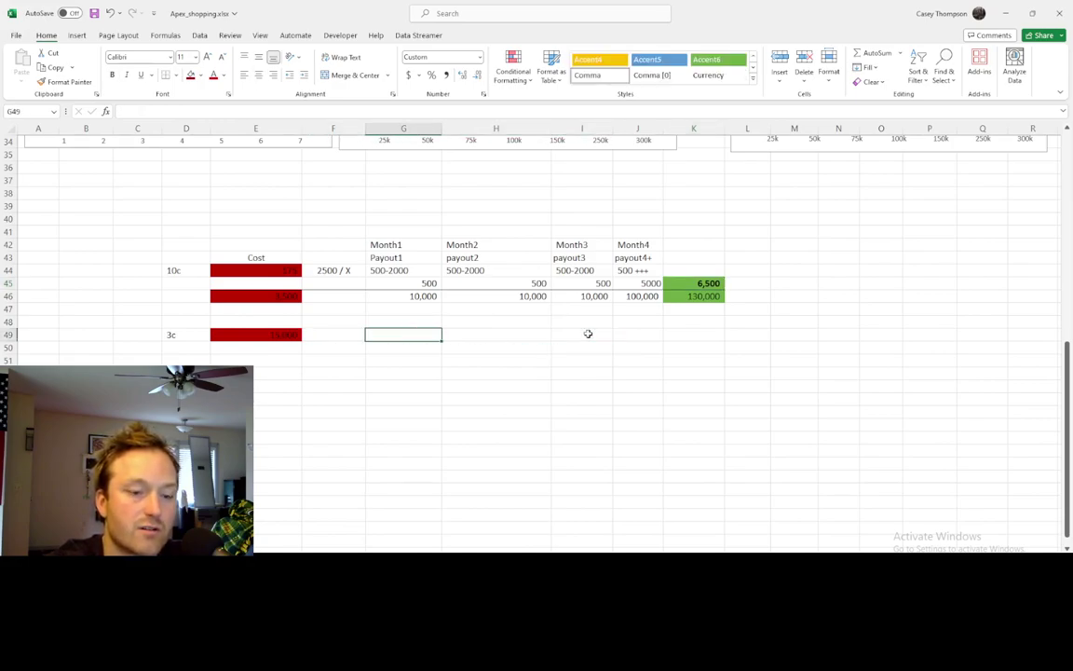
text(=6500/)
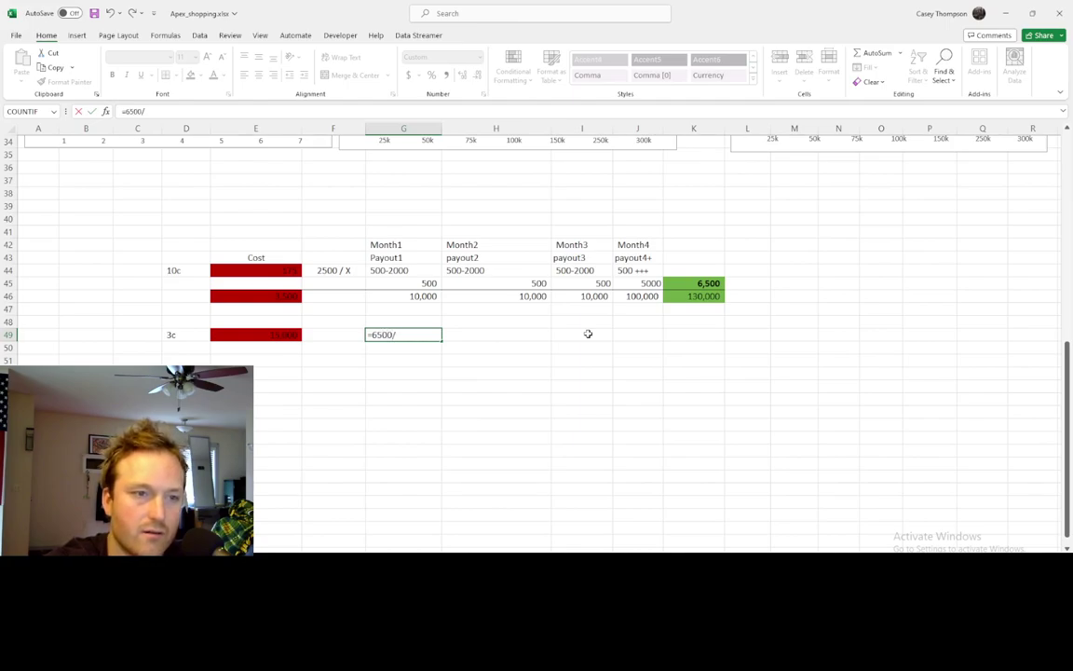
text(4)
key(Return)
click(424, 336)
drag(444, 339, 649, 335)
click(620, 361)
drag(438, 336, 638, 334)
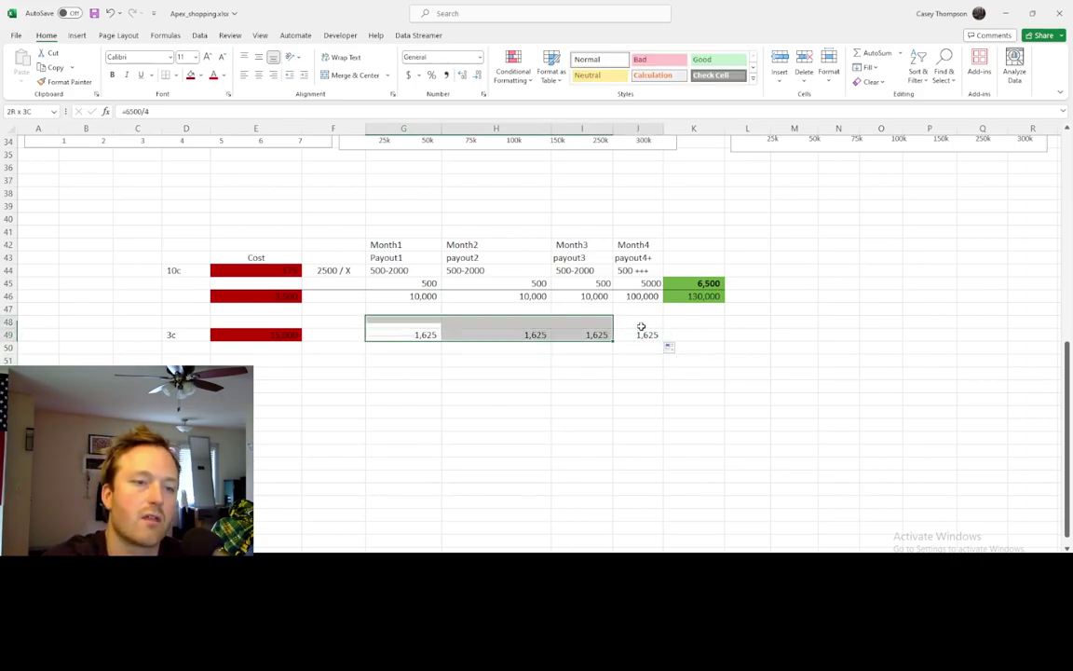
click(453, 358)
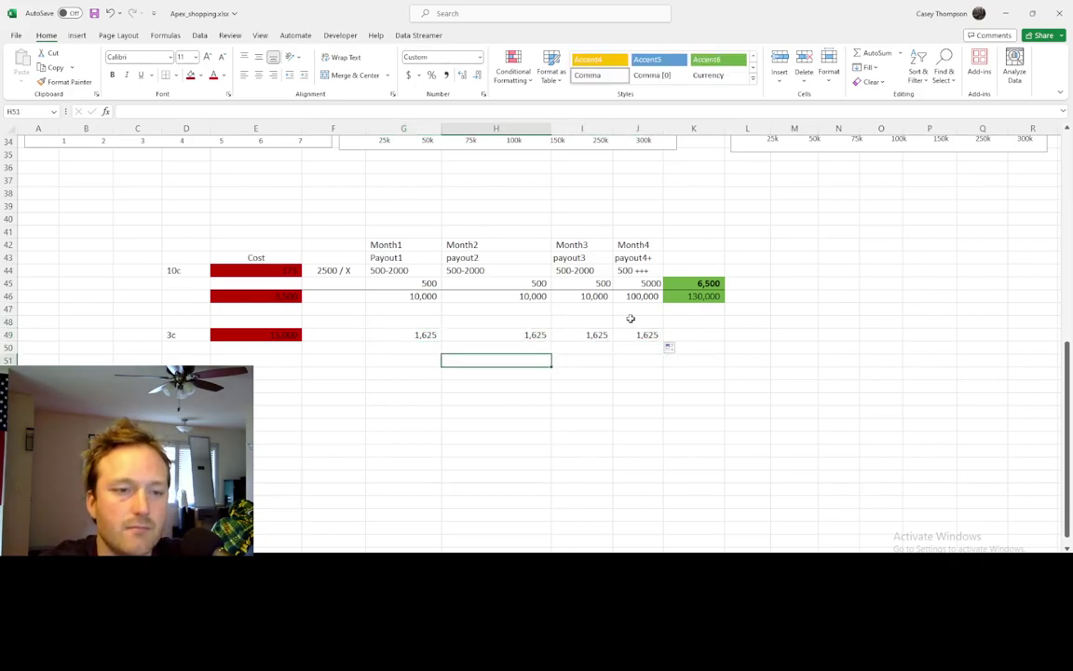
Total the self-funded row's four monthly payouts in K49 with a SUM of G49:J49.
click(687, 333)
text(=)
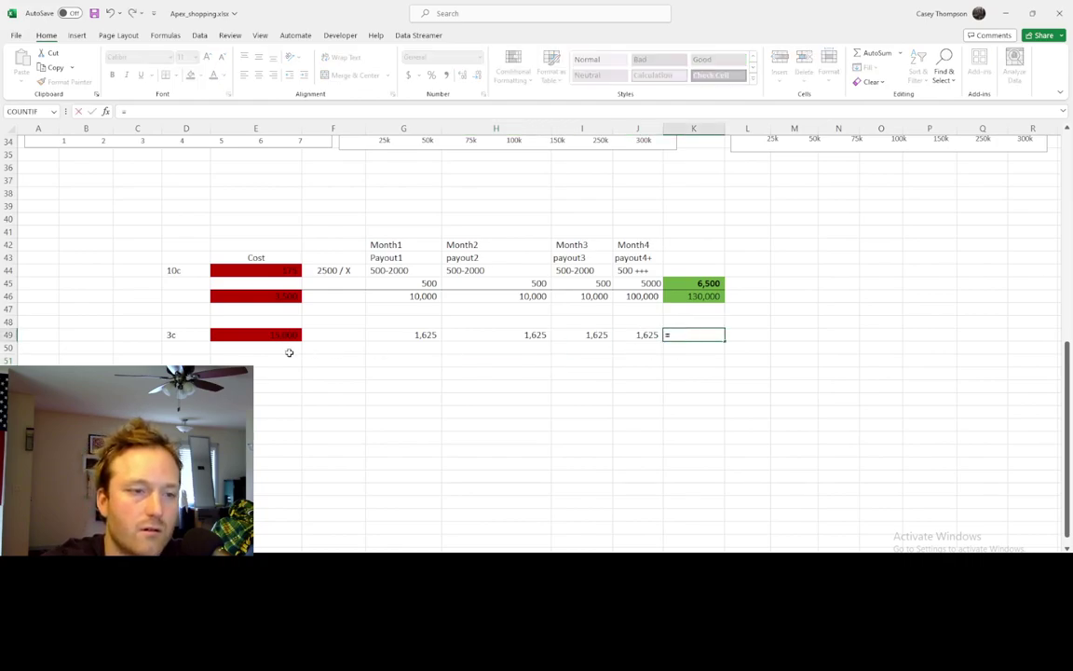
text(sum)
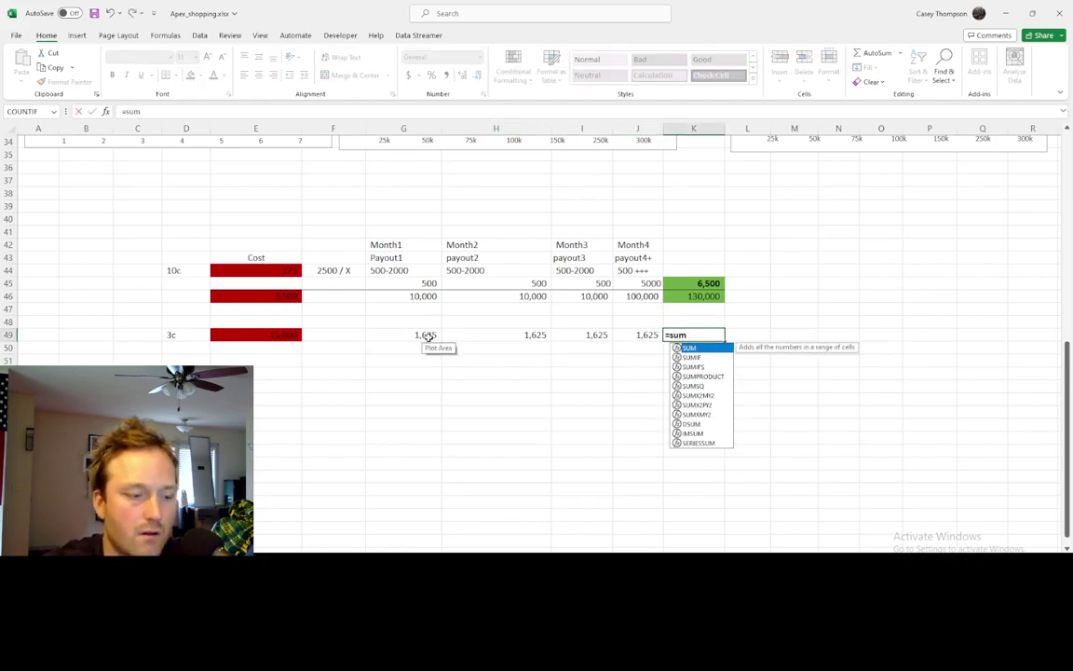
key(Tab)
drag(425, 335, 642, 335)
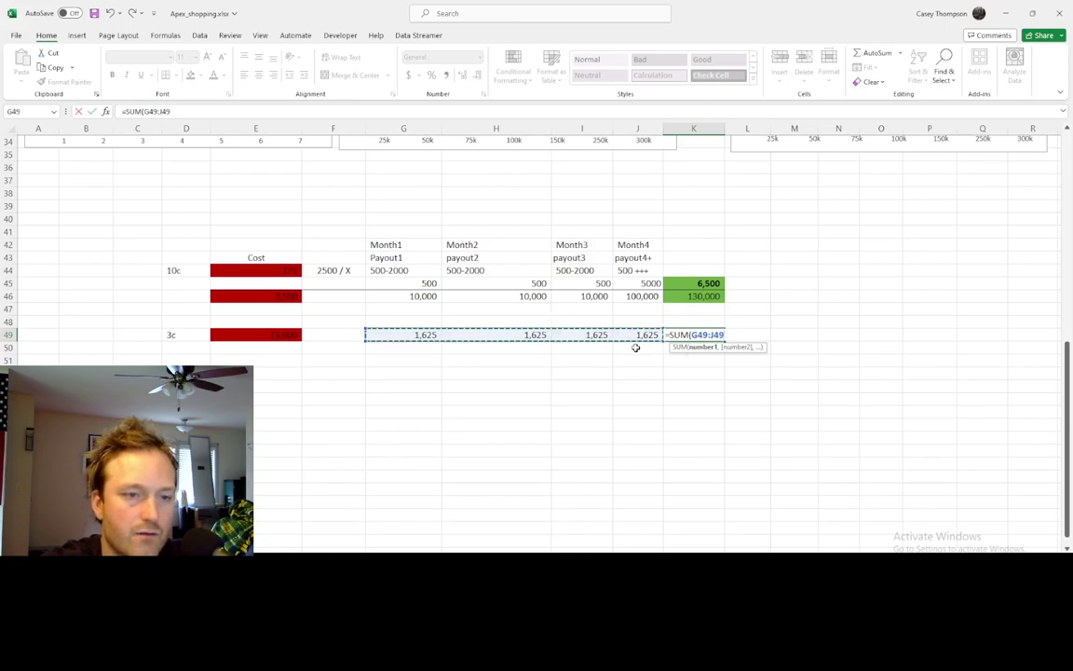
key(Return)
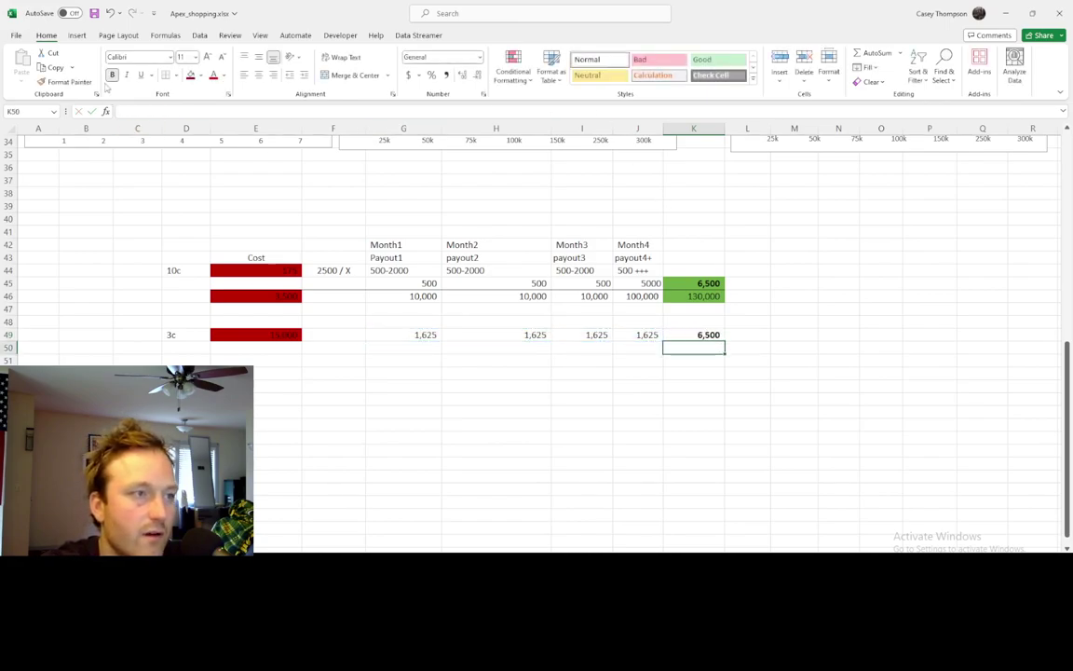
click(637, 385)
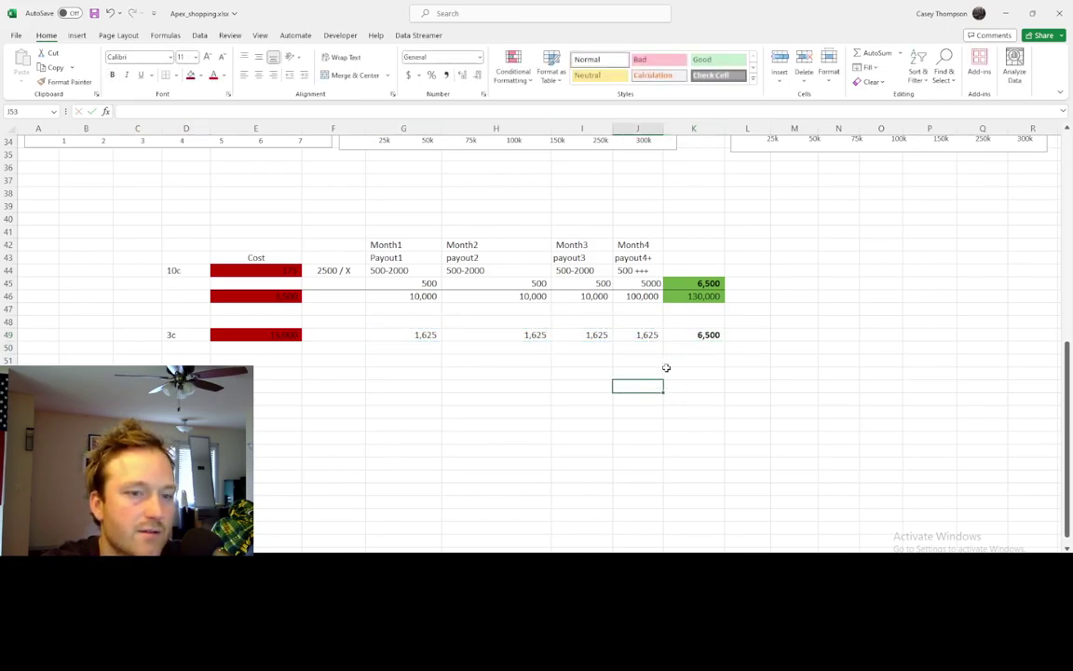
click(269, 334)
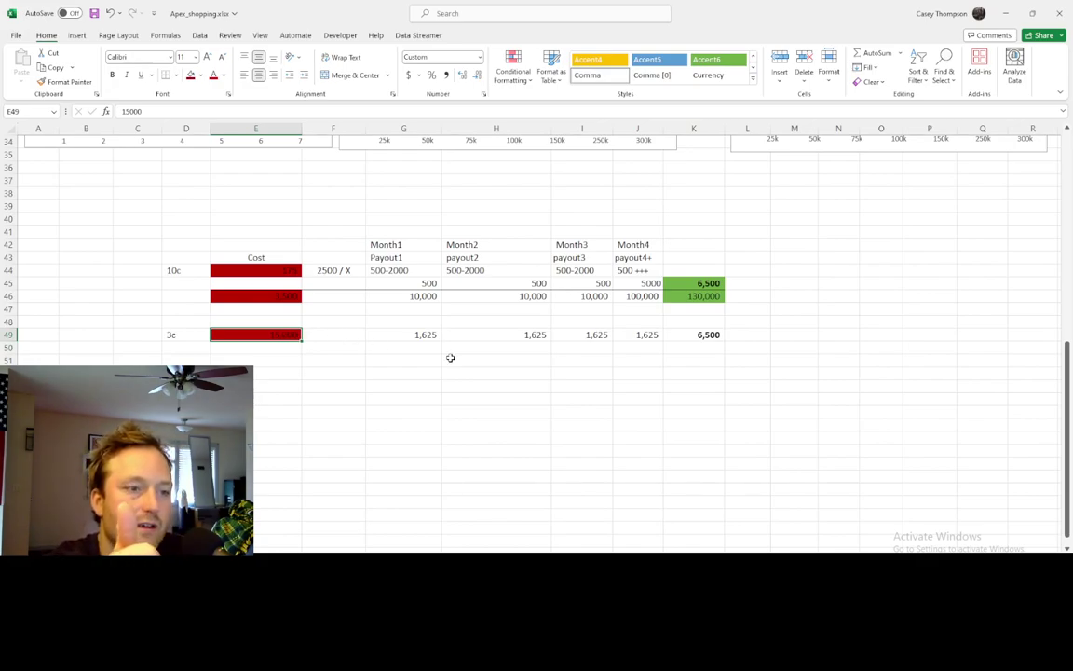
click(419, 334)
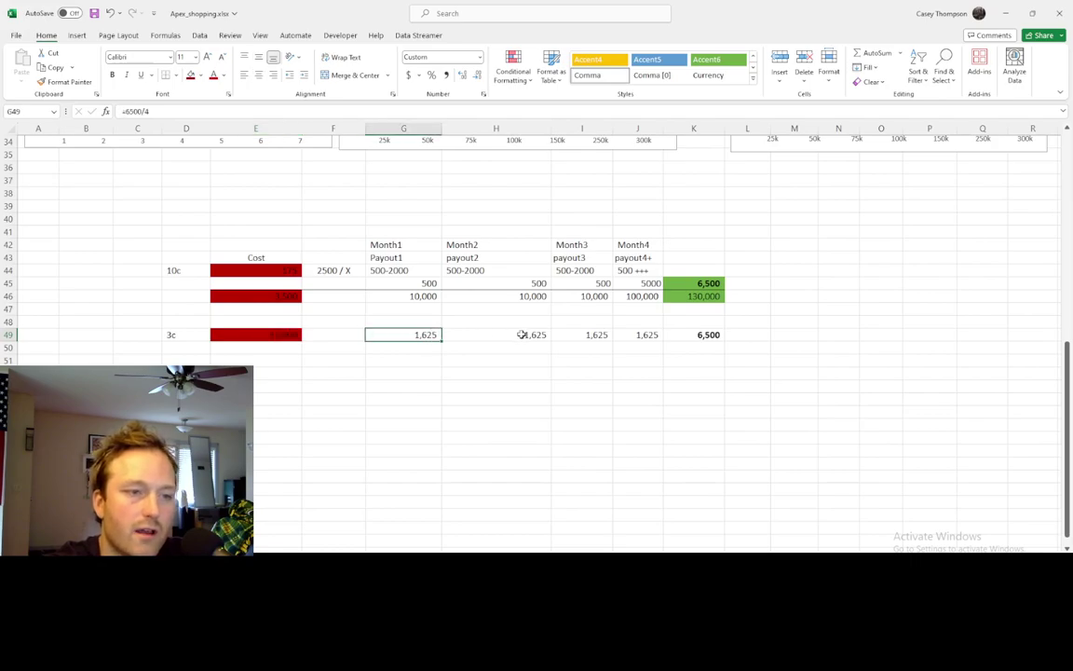
Review the self-funded row's monthly payouts in G49:J49, their total in K49 and the account cost in E49.
click(526, 334)
click(582, 334)
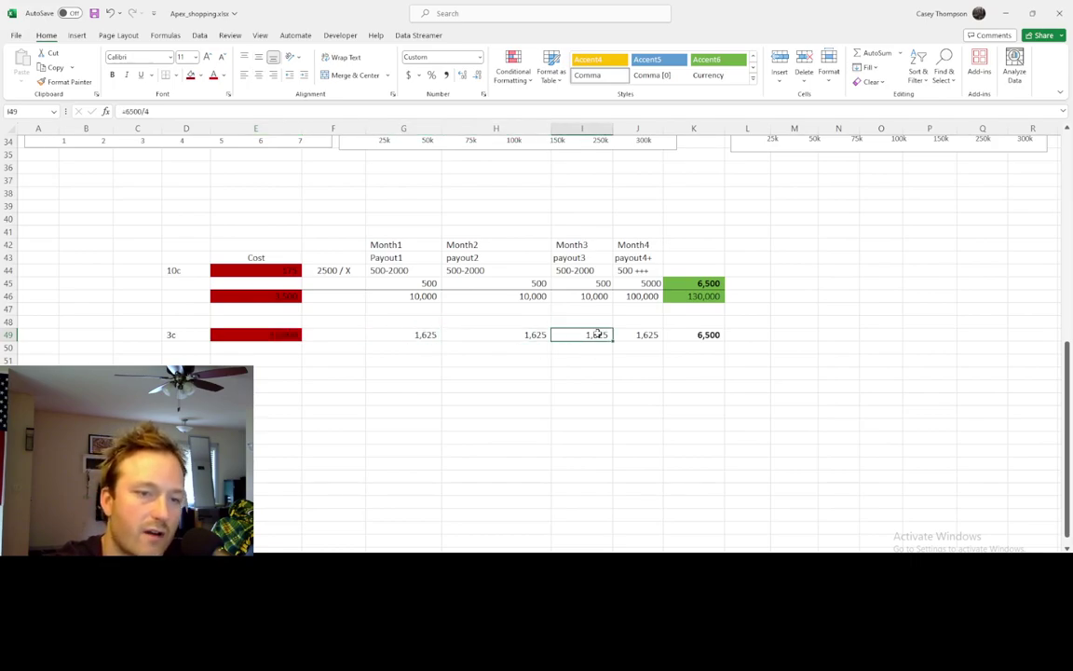
click(647, 334)
key(Right)
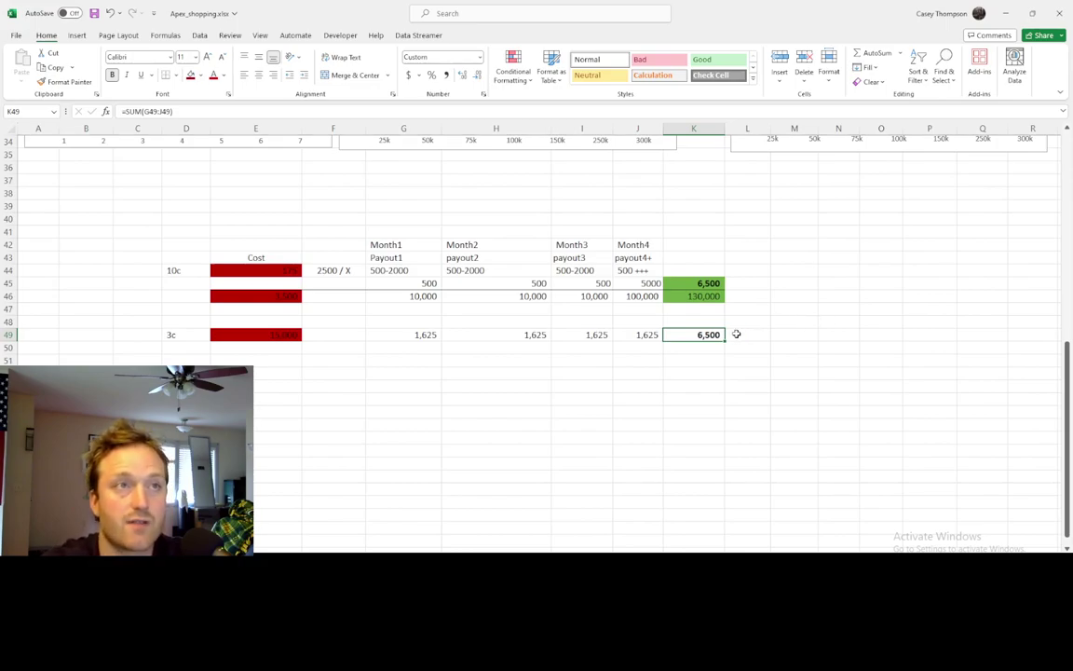
click(289, 333)
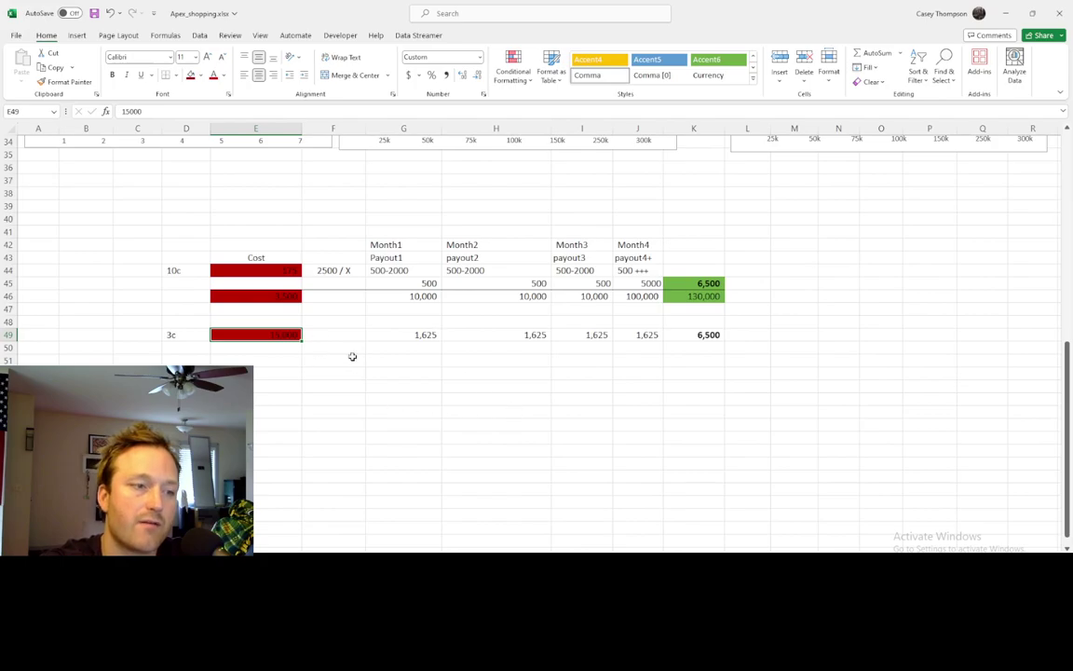
mouse_move(276, 333)
mouse_down()
mouse_move(273, 345)
mouse_move(276, 333)
mouse_up()
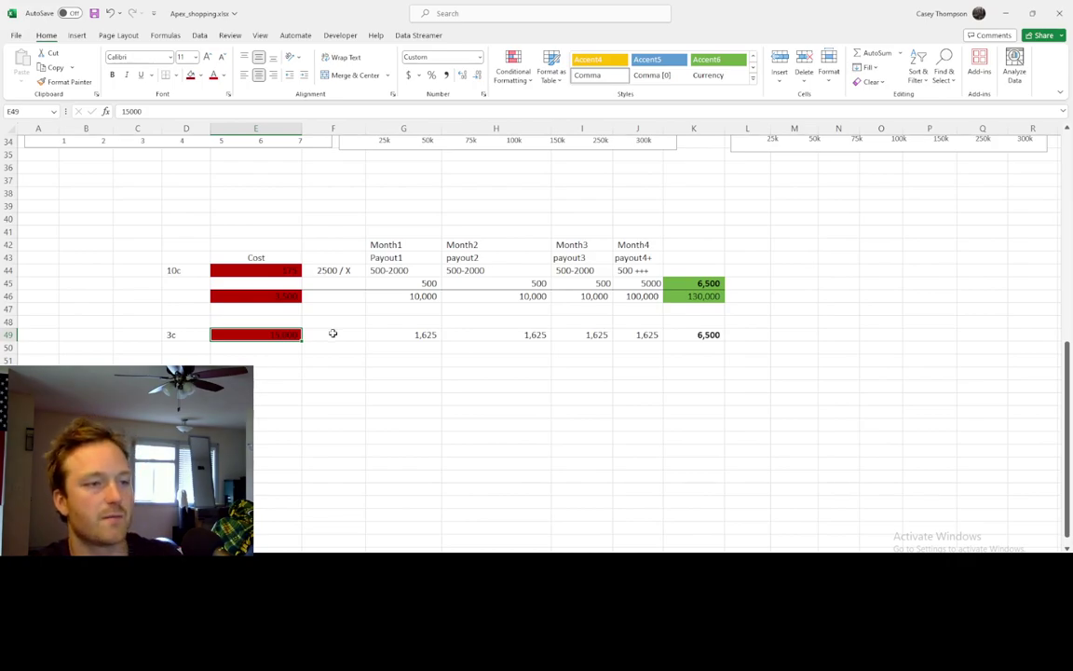
Label the 20-account row with x20 in C46.
click(268, 294)
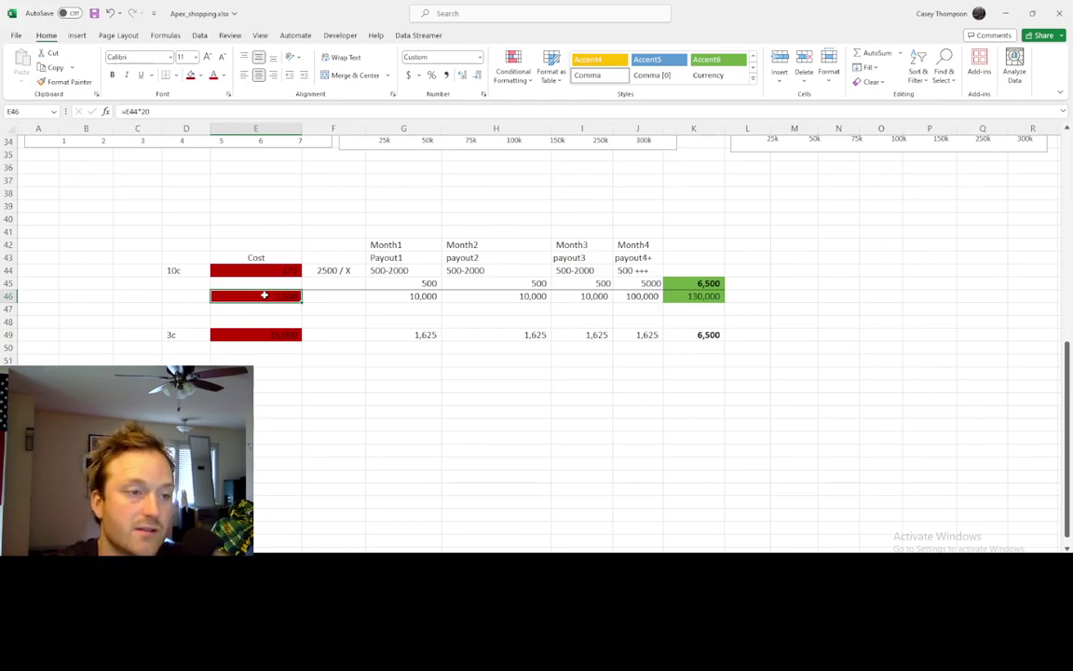
click(172, 297)
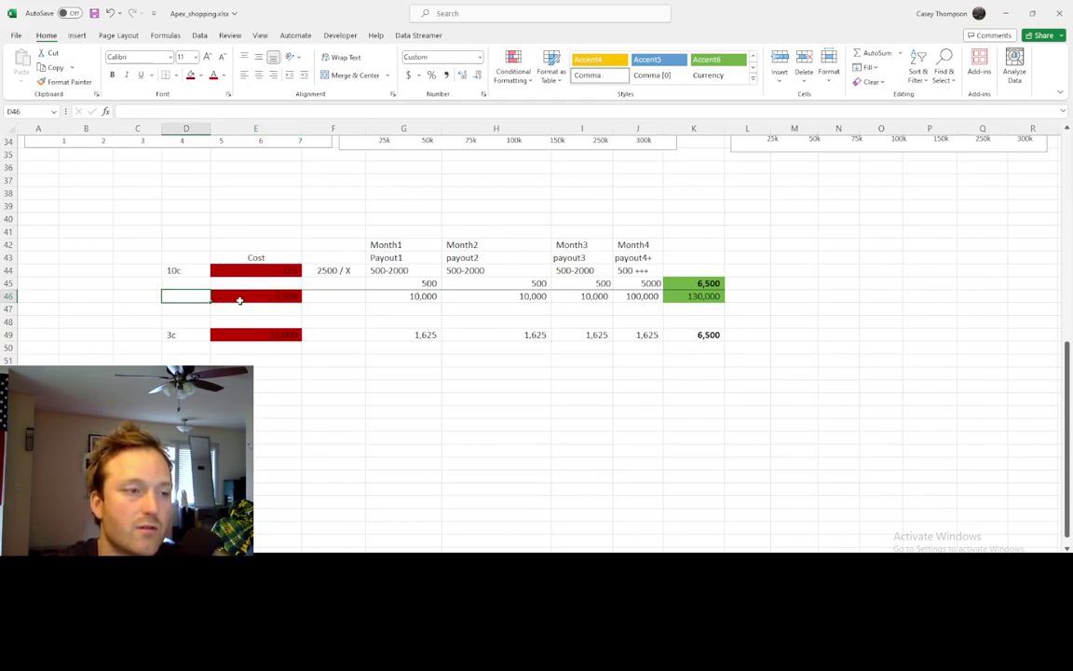
click(137, 298)
text(x20)
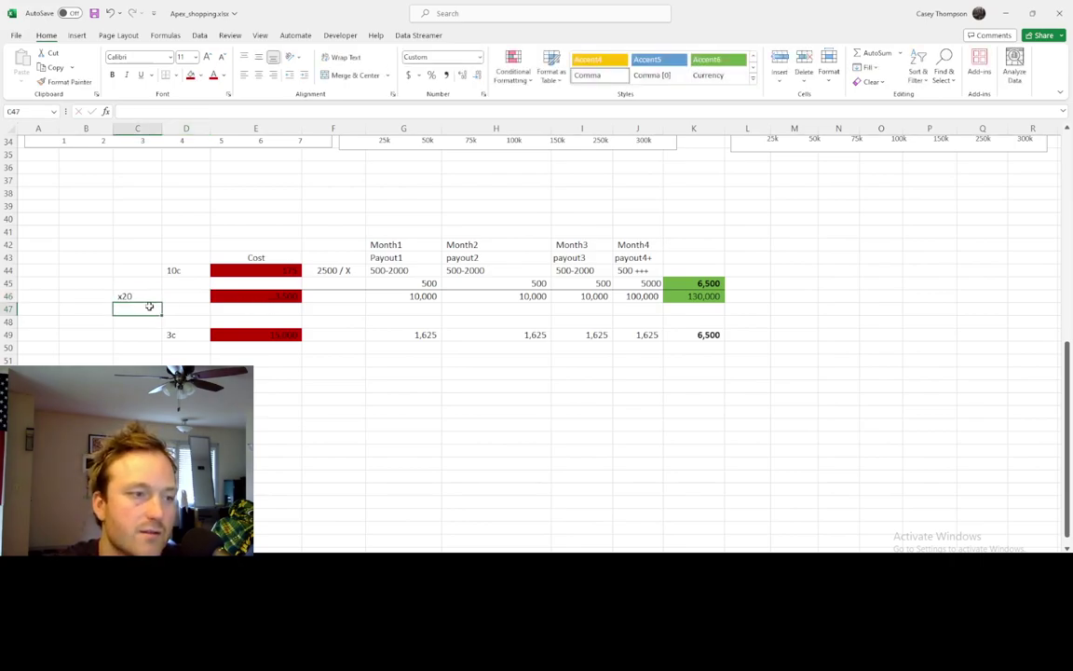
Review the x20 row's cost, monthly payouts and four-month total in row 46 against the self-funded cost in E49.
key(Tab)
key(Tab)
key(F2)
key(Escape)
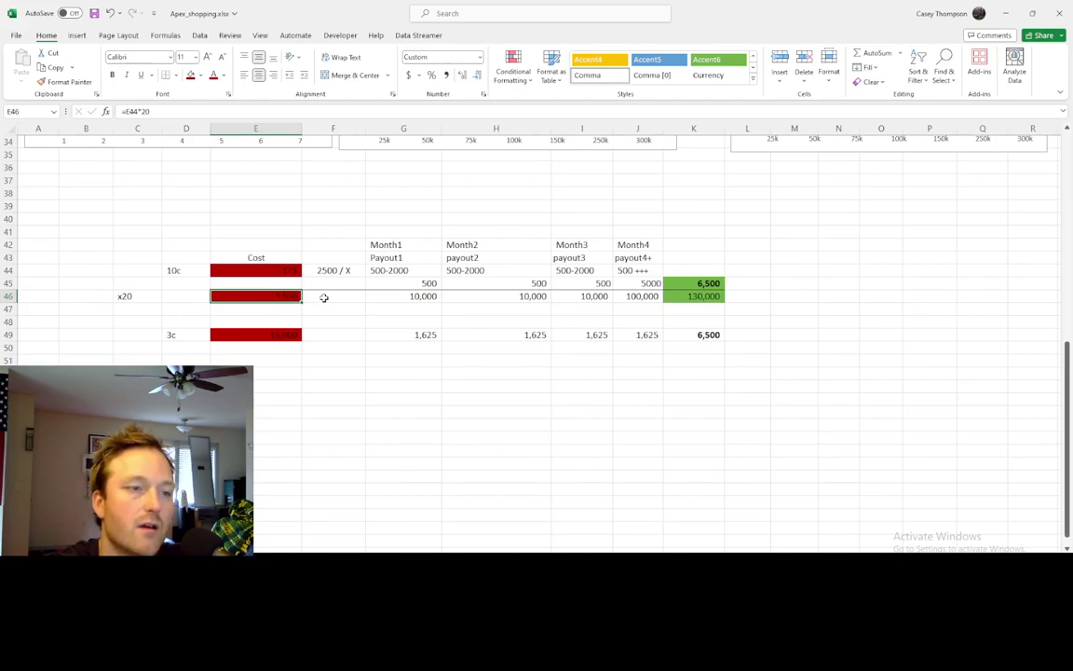
click(410, 297)
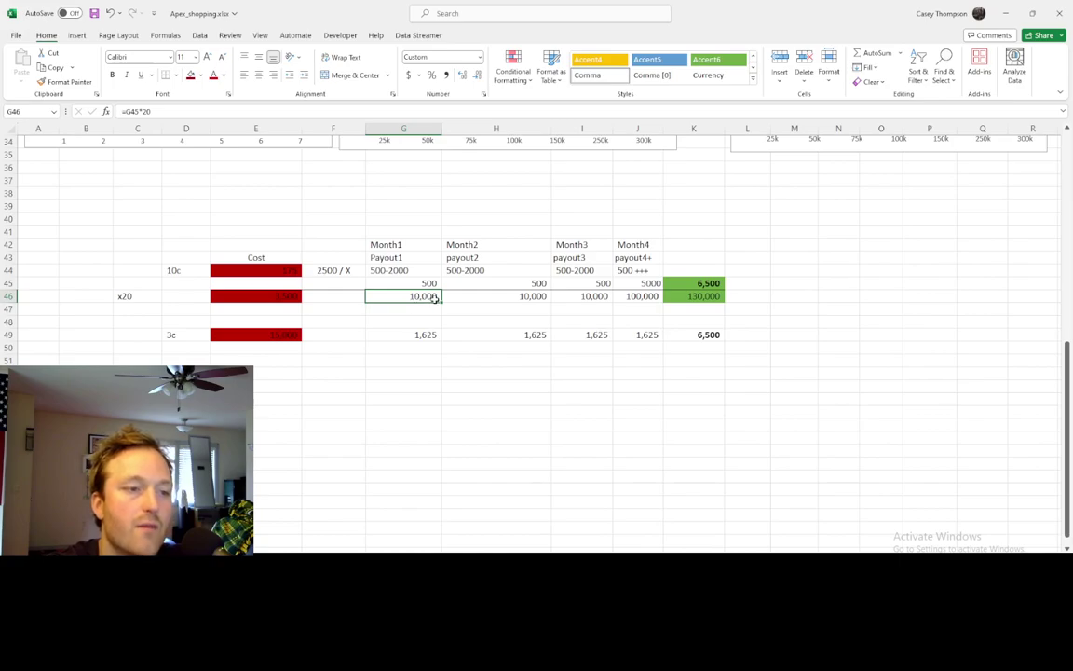
click(508, 296)
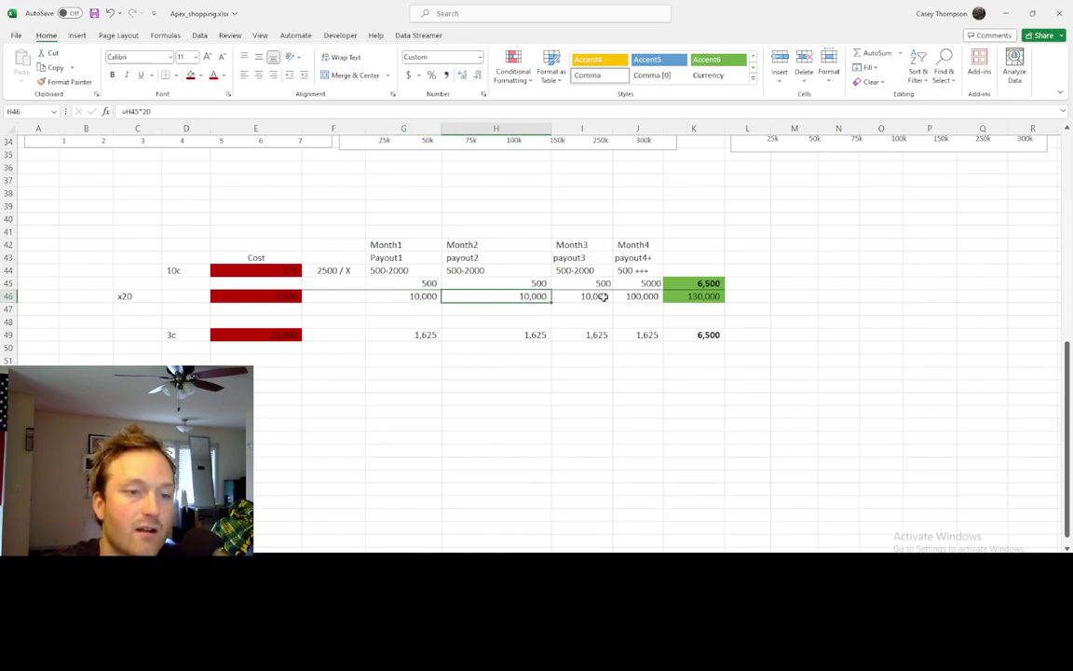
click(607, 297)
click(649, 295)
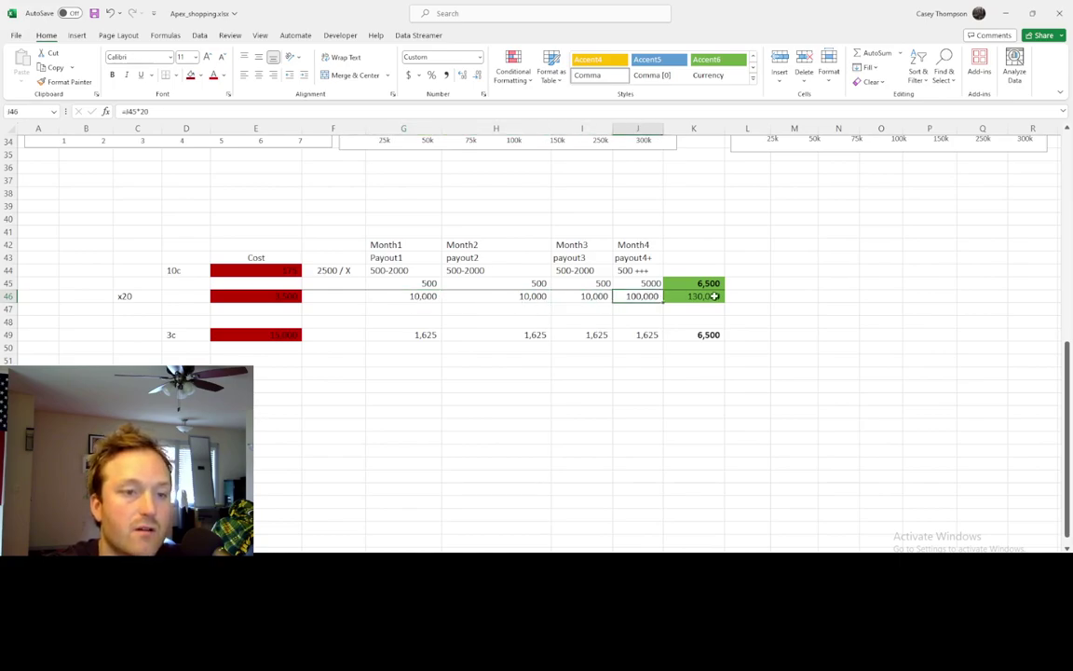
key(Right)
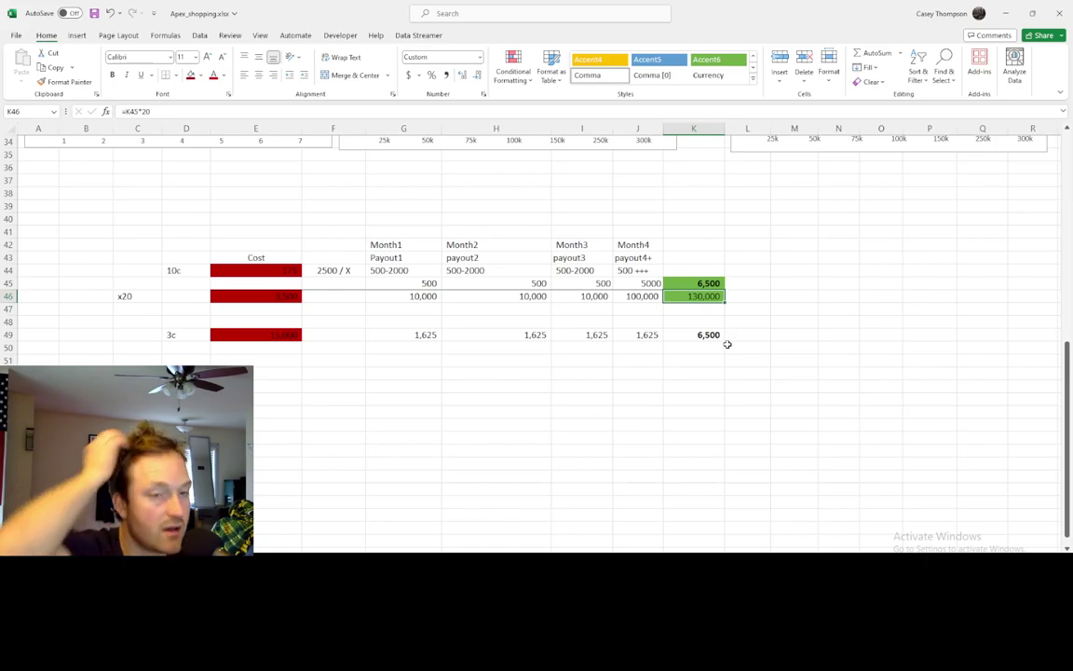
key(Right)
key(Left)
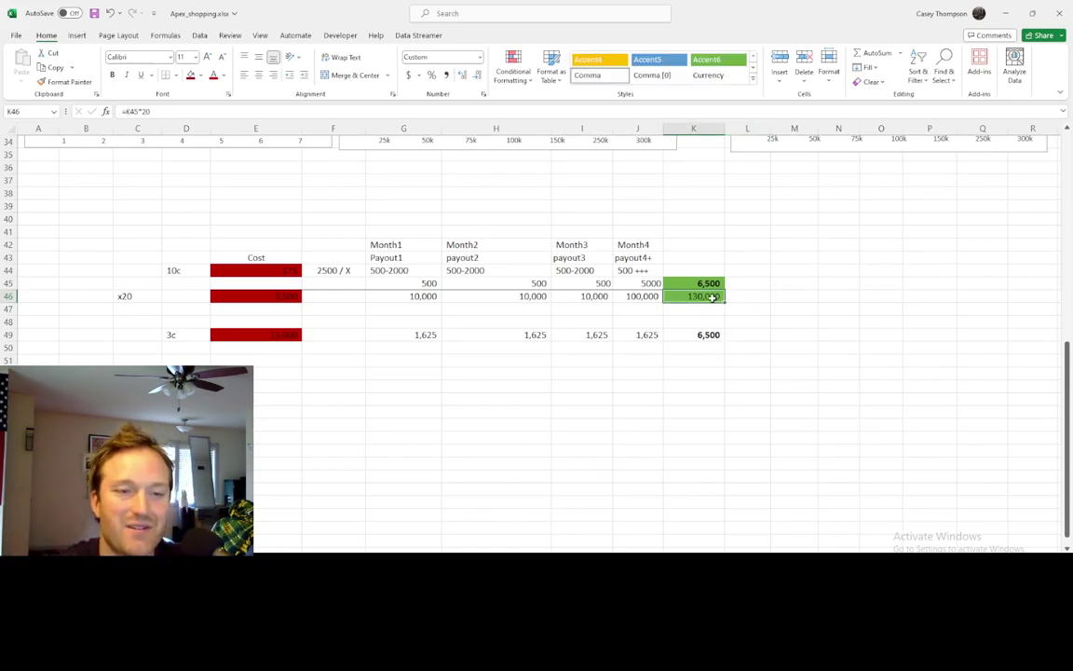
drag(699, 296, 740, 296)
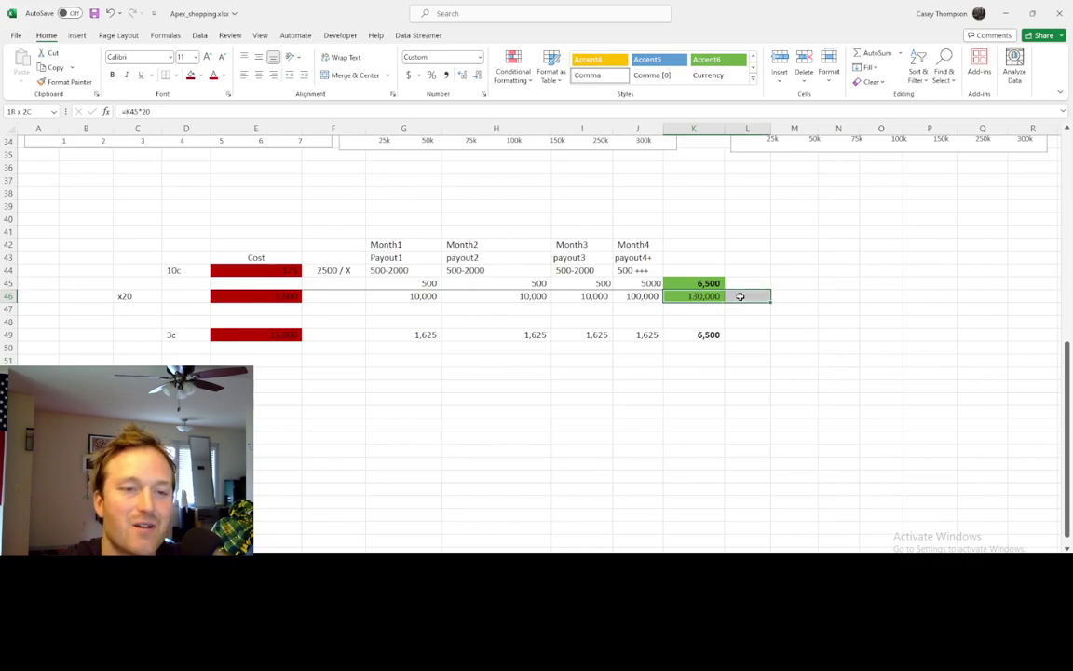
click(270, 335)
click(268, 297)
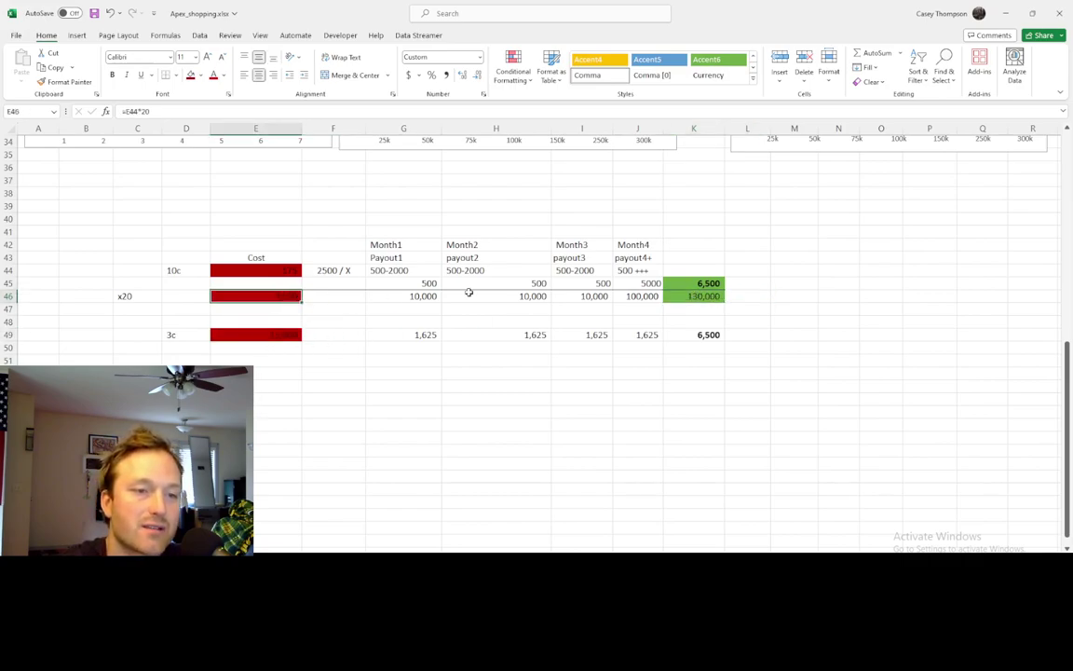
click(134, 299)
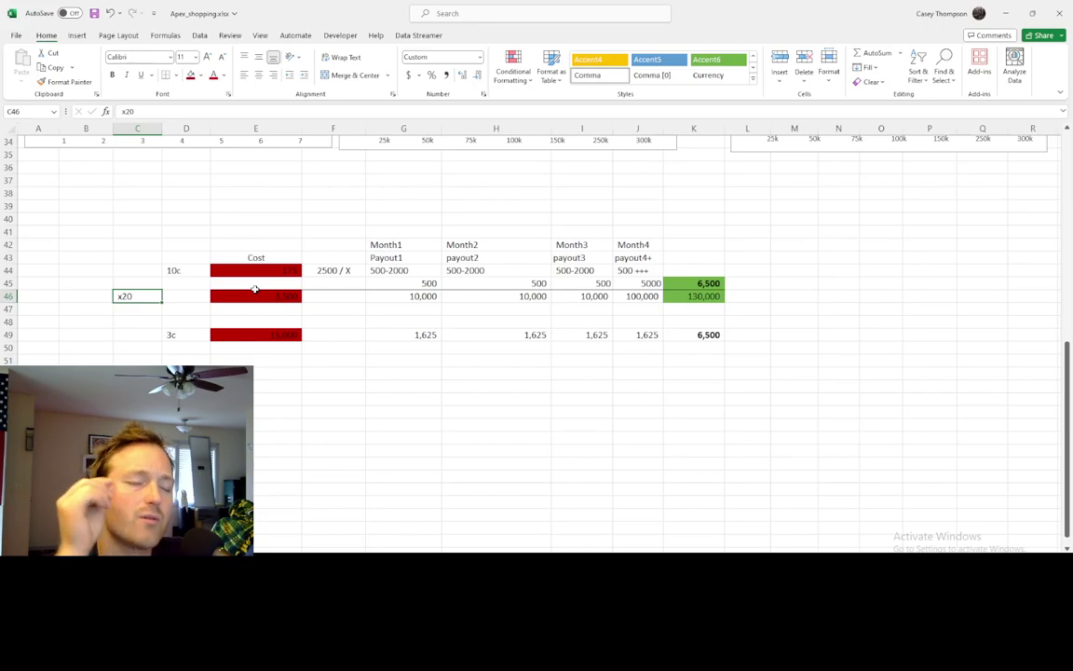
Check the account comparison table atop the sheet, switch to Chrome and review the Apex Trader Funding sale offer and account plans.
scroll(287, 299, up, 9)
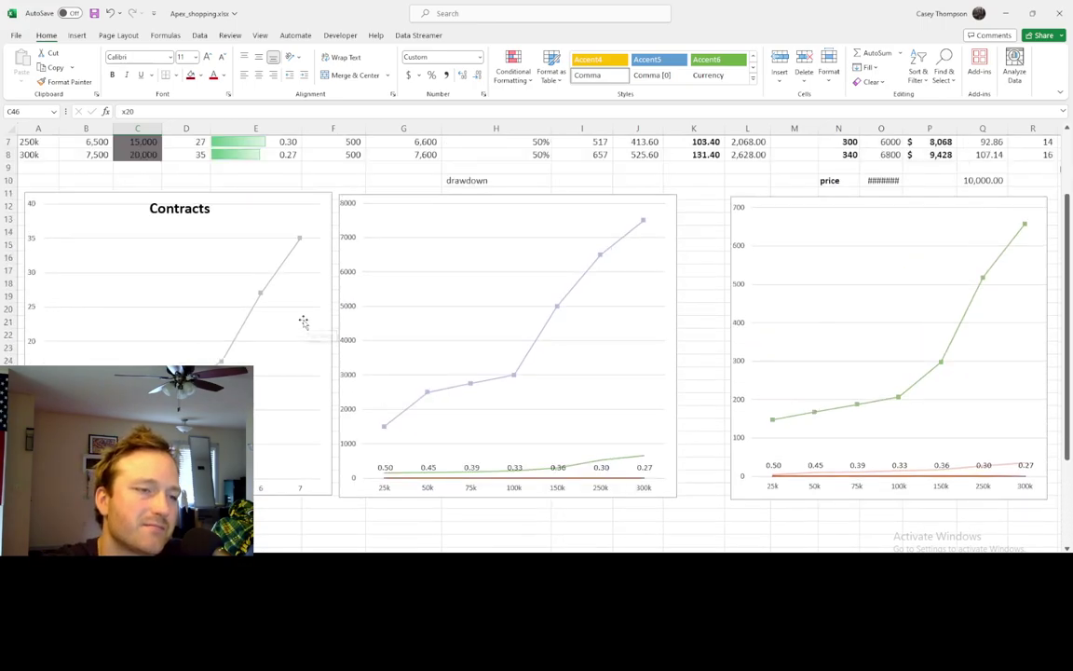
scroll(270, 331, up, 2)
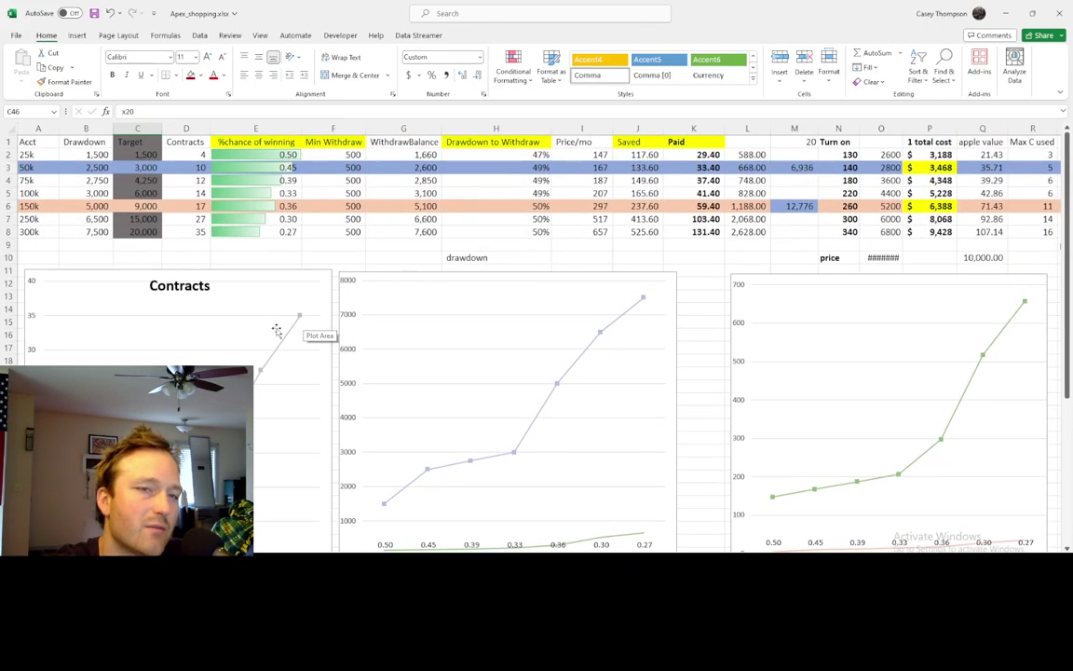
key(alt+Tab)
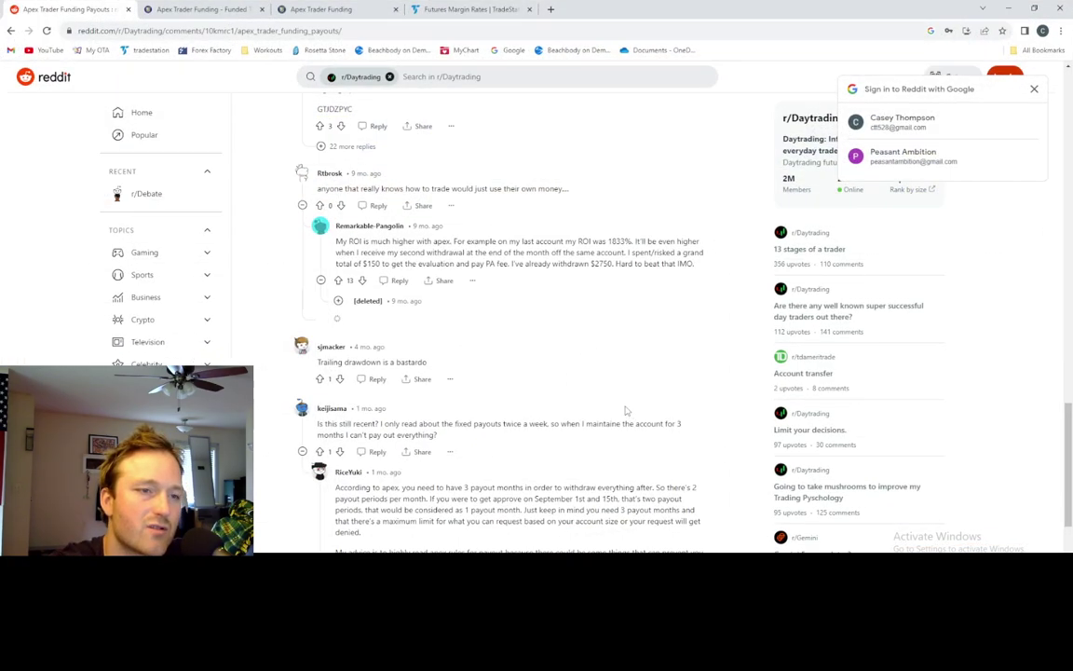
click(321, 9)
click(200, 9)
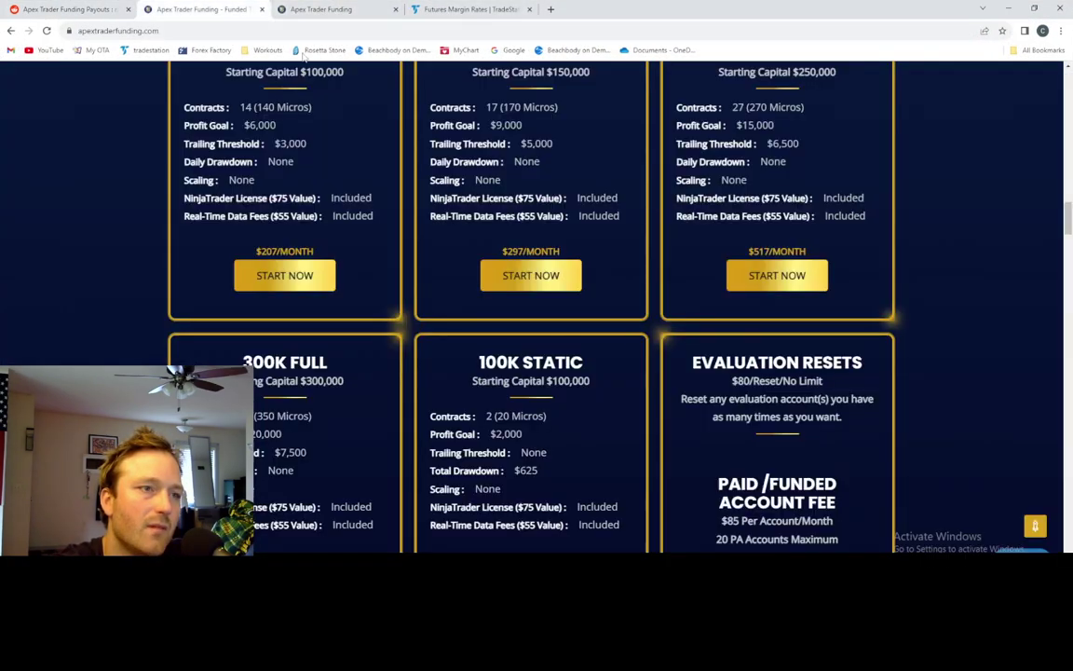
scroll(463, 319, up, 15)
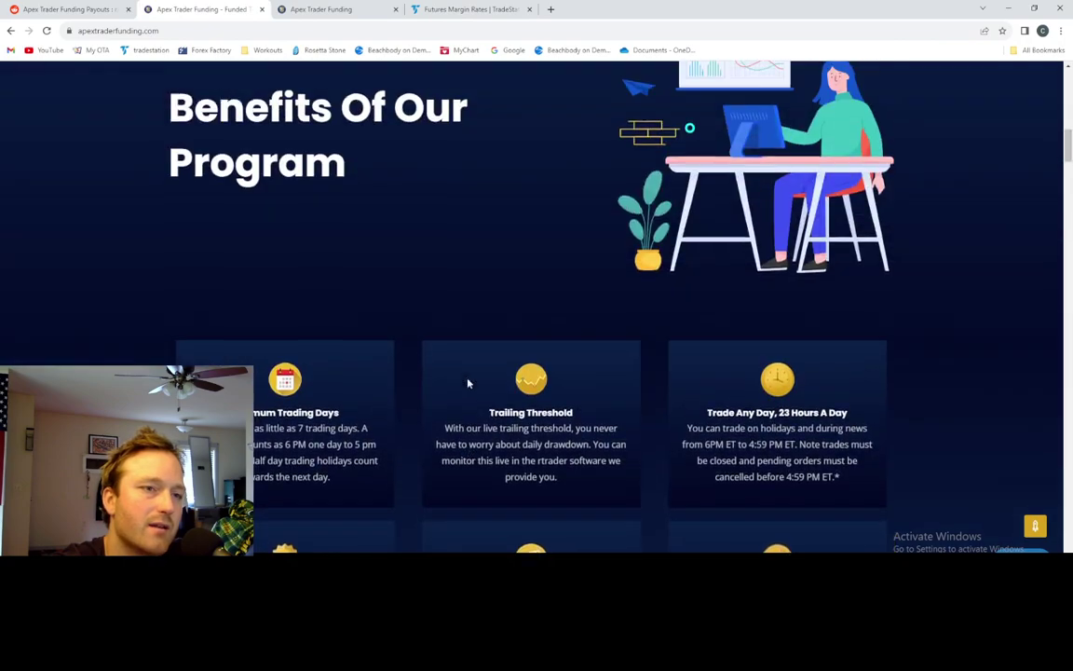
scroll(470, 389, up, 10)
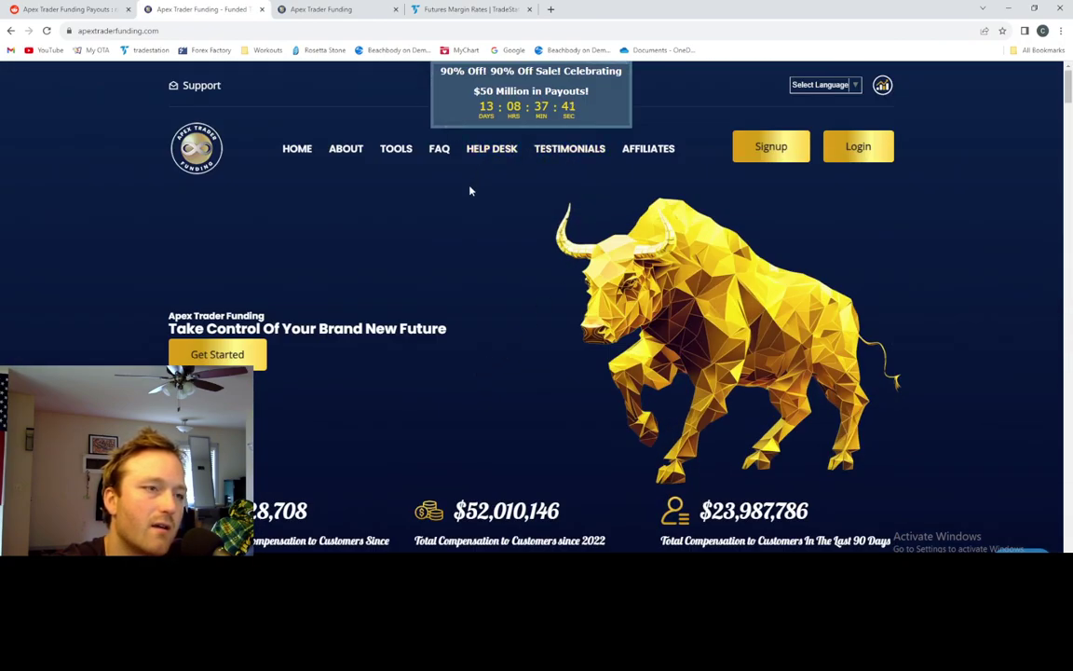
scroll(491, 431, down, 10)
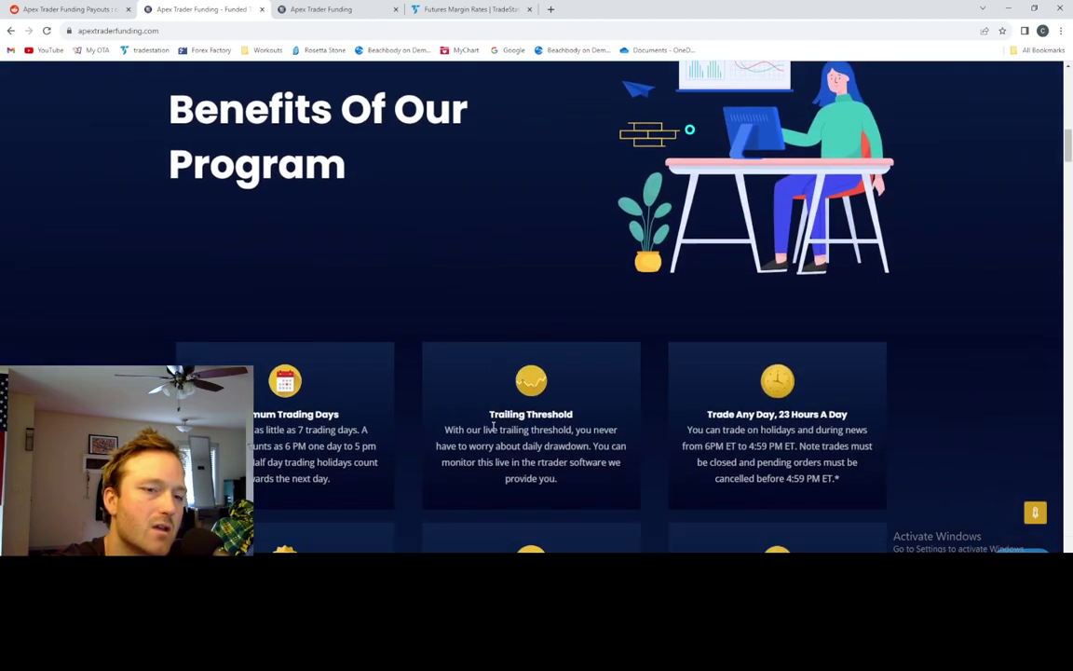
scroll(495, 430, down, 8)
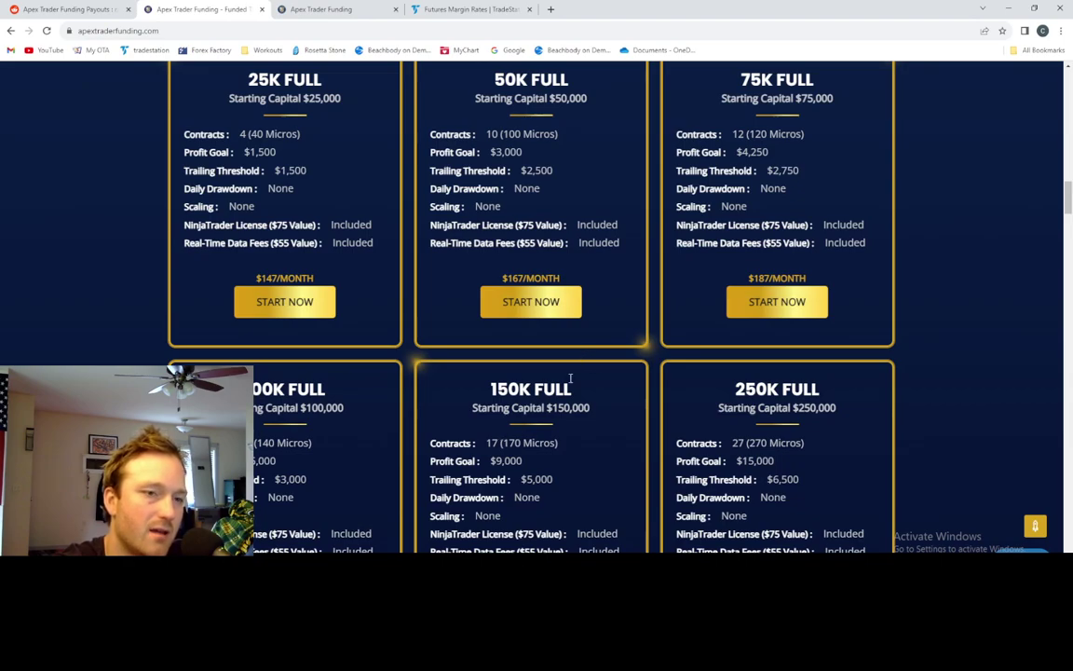
scroll(570, 379, down, 1)
scroll(570, 381, down, 1)
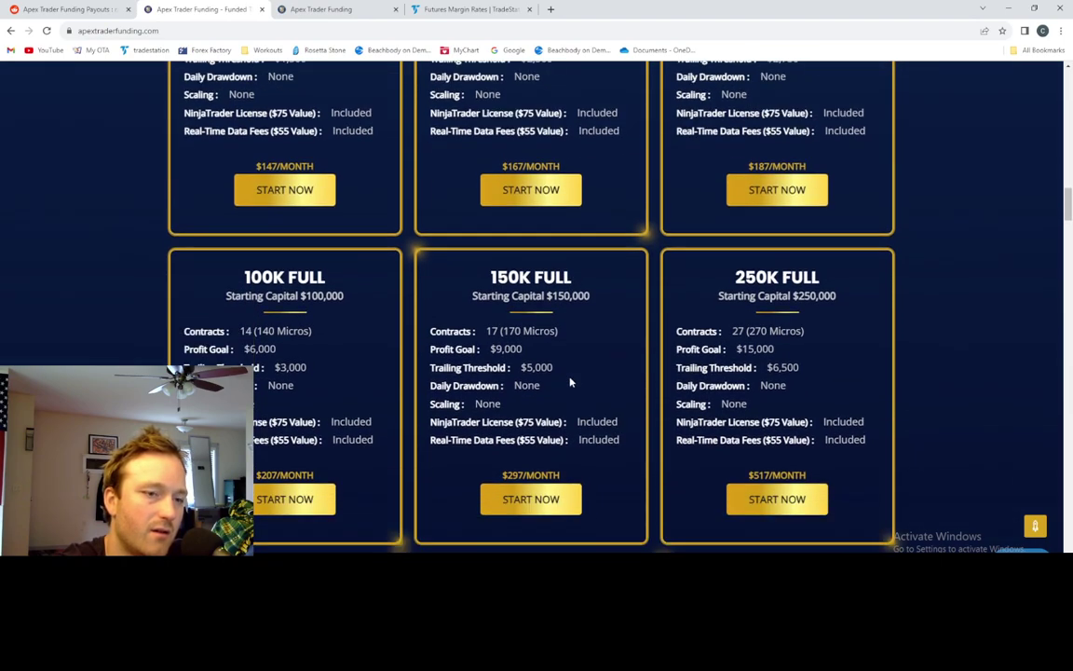
Return to the Excel workbook and compare the x20 row's cost in E46 with its first-month payout in G46.
key(alt+Tab)
scroll(280, 317, down, 15)
scroll(199, 310, up, 2)
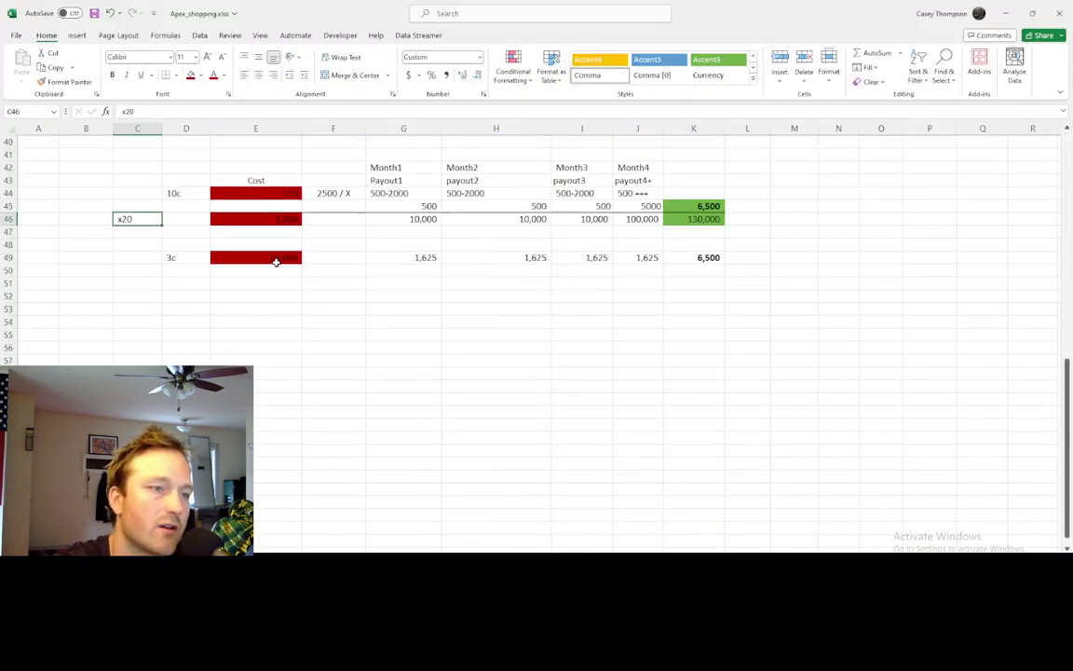
click(276, 220)
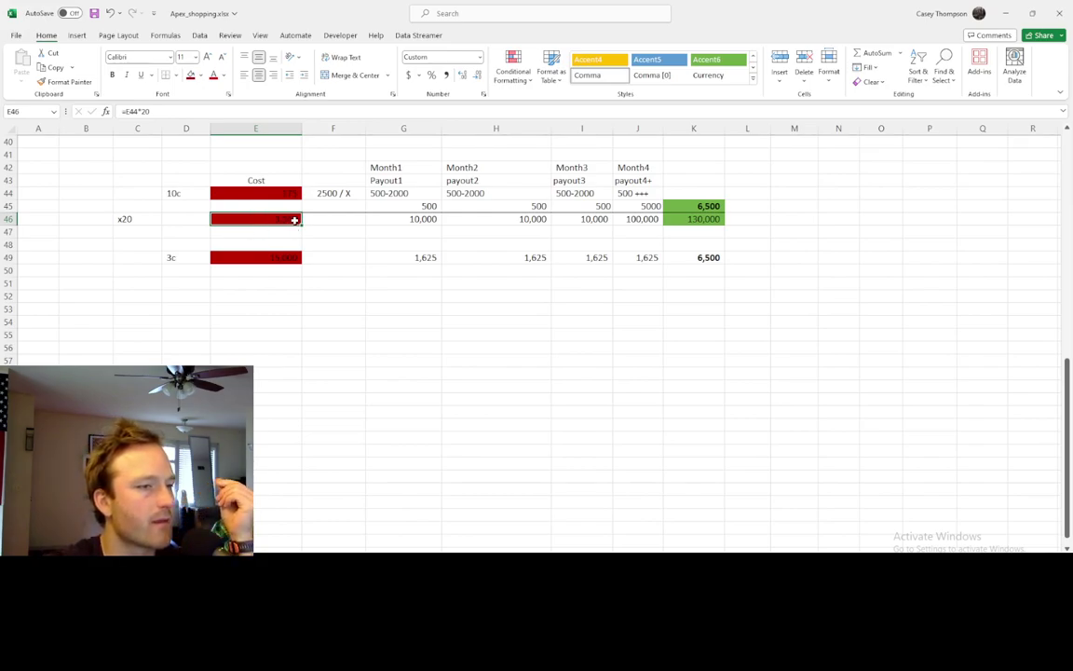
drag(271, 219, 362, 221)
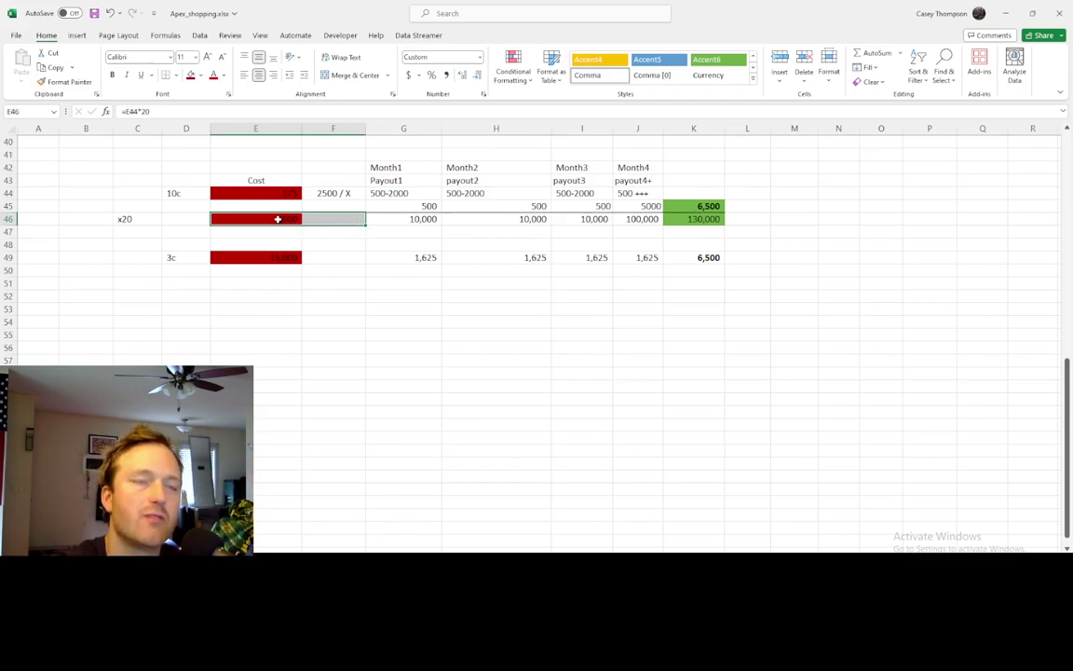
drag(328, 219, 270, 219)
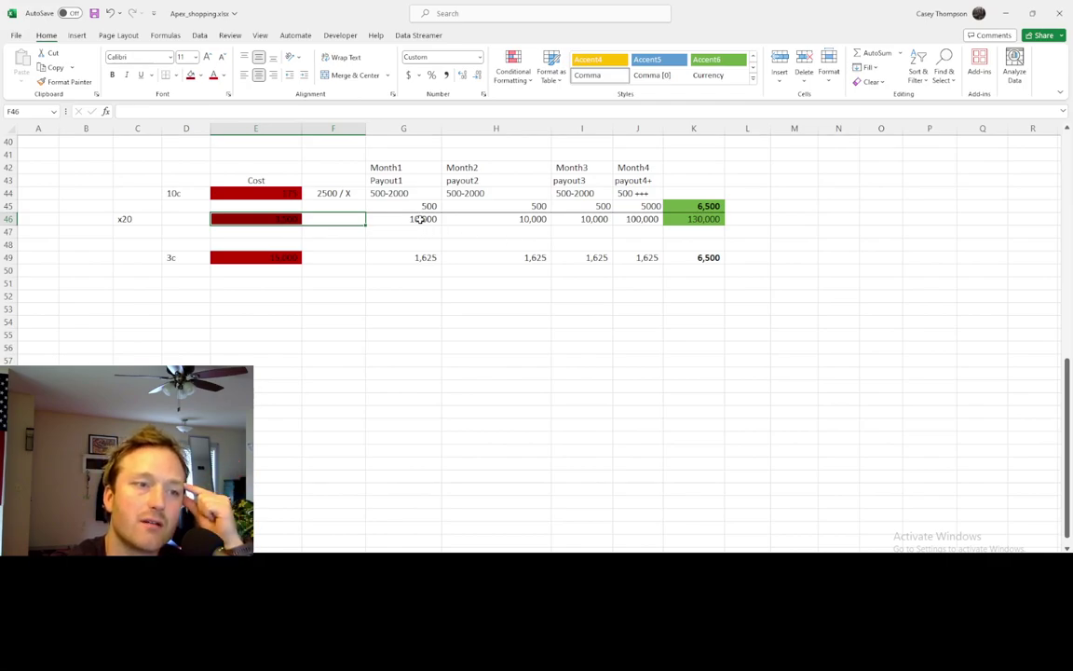
drag(421, 219, 335, 225)
click(328, 218)
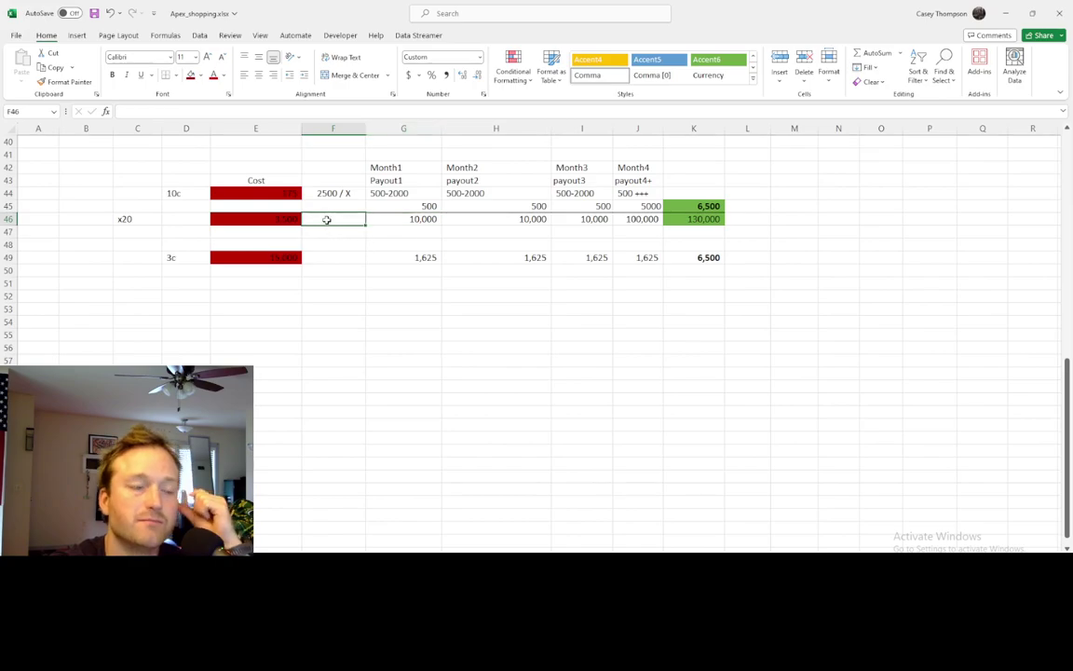
click(277, 220)
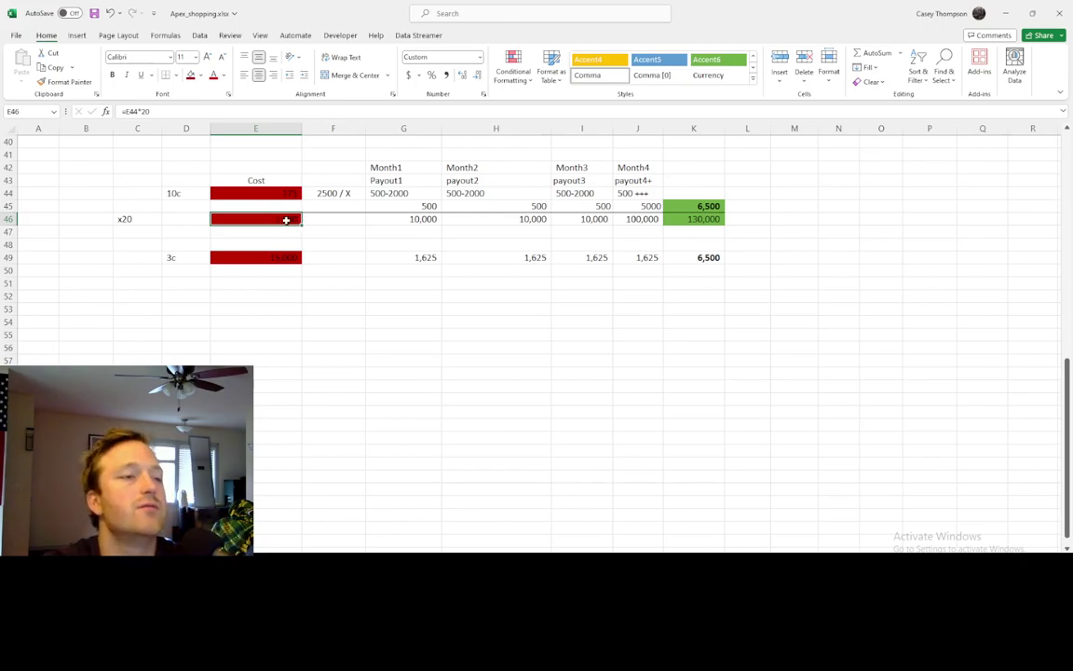
Fill the x20 row's first-month payout cell G46 with the theme green.
click(395, 220)
click(198, 75)
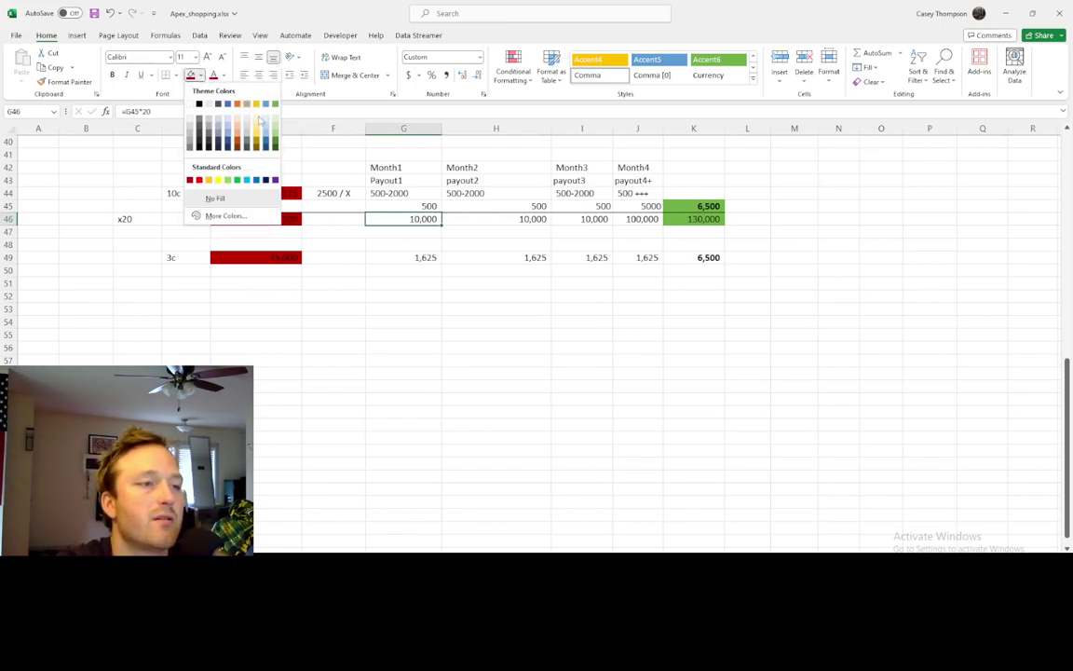
click(273, 107)
Compare the x20 row's cost and first-month payout with the self-funded row's cost, monthly payouts and total in row 49.
drag(406, 220, 280, 220)
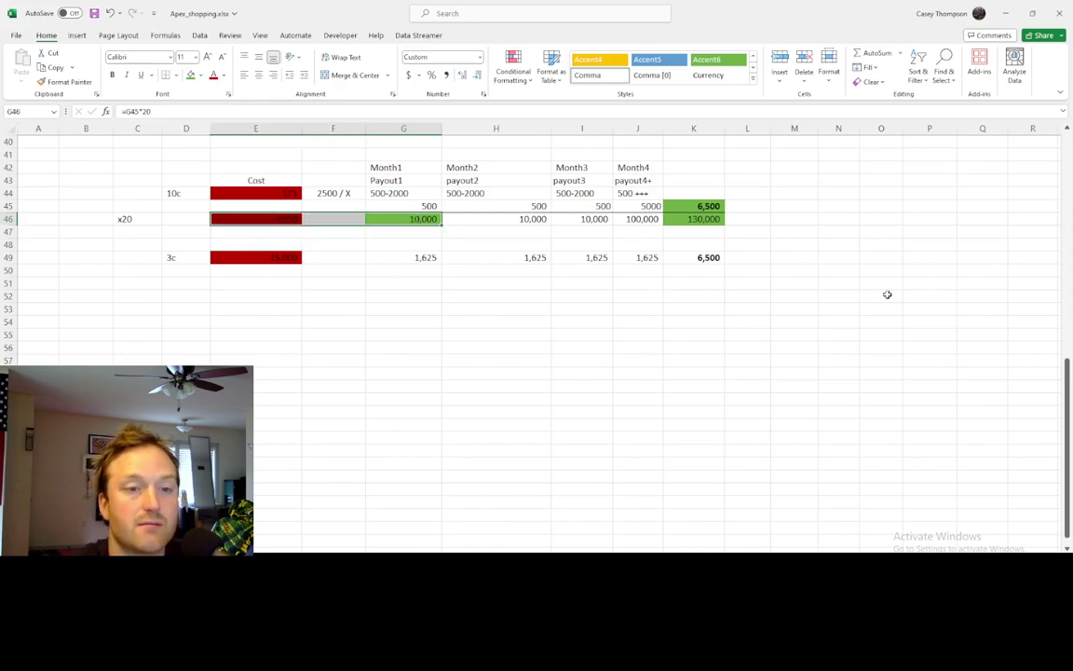
drag(277, 257, 655, 257)
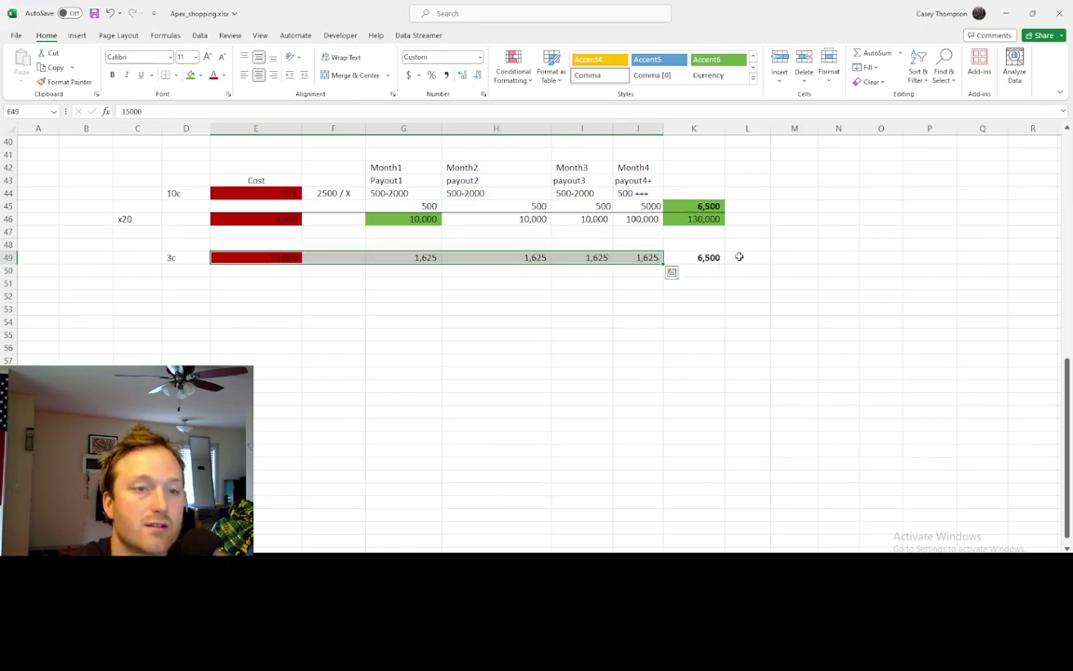
click(708, 257)
click(401, 216)
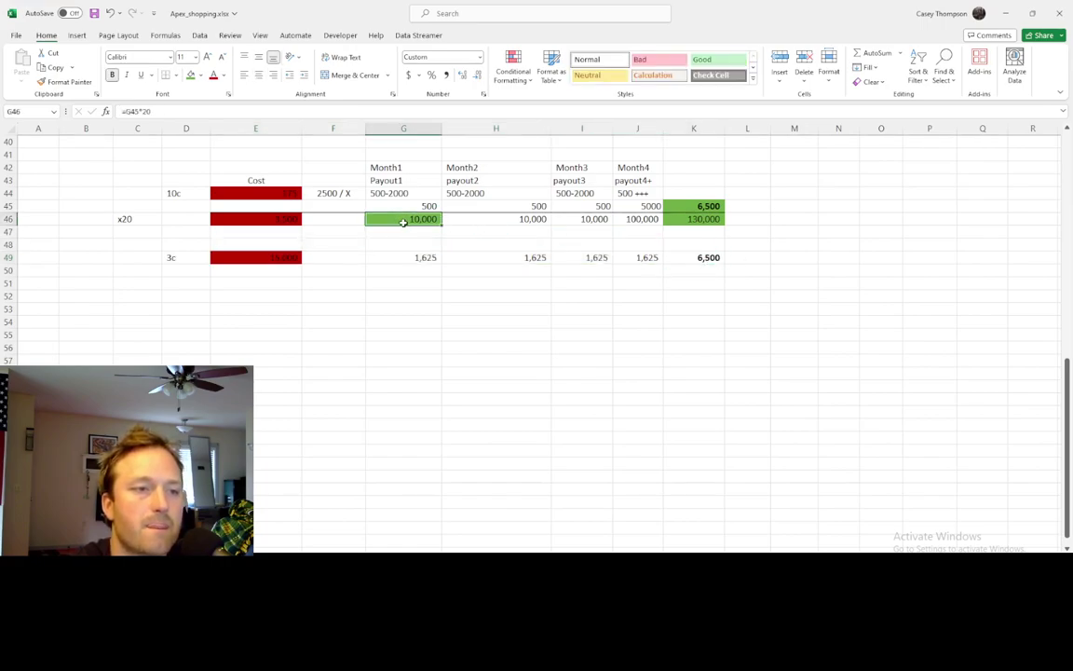
Fill the x20 row's second-month payout cell H46 with the same green as G46.
drag(411, 220, 349, 218)
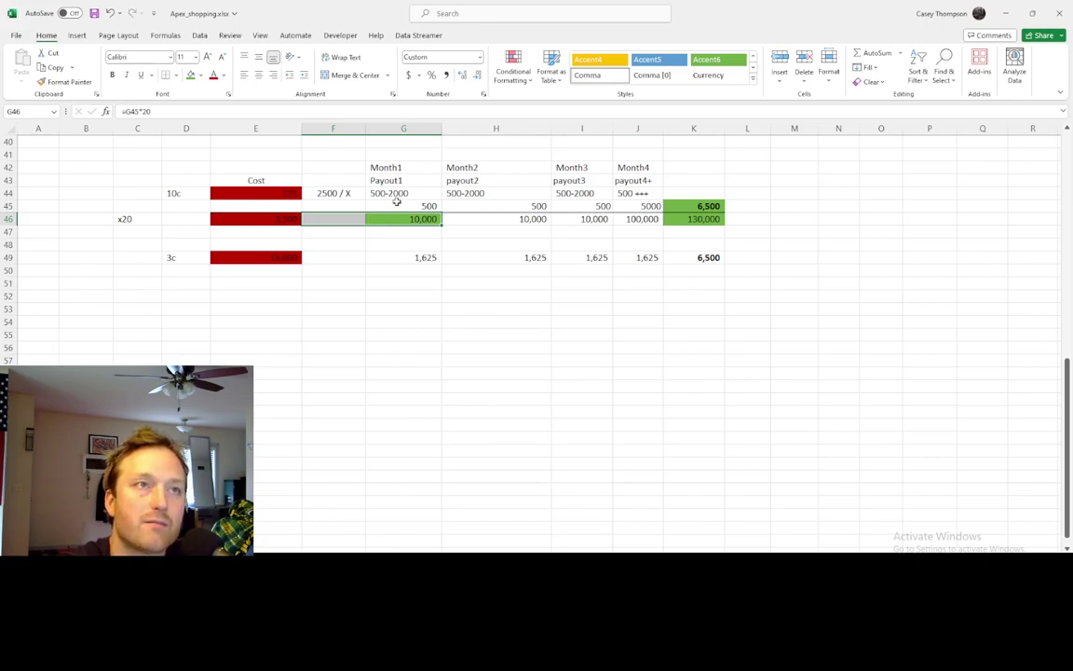
drag(395, 218, 348, 218)
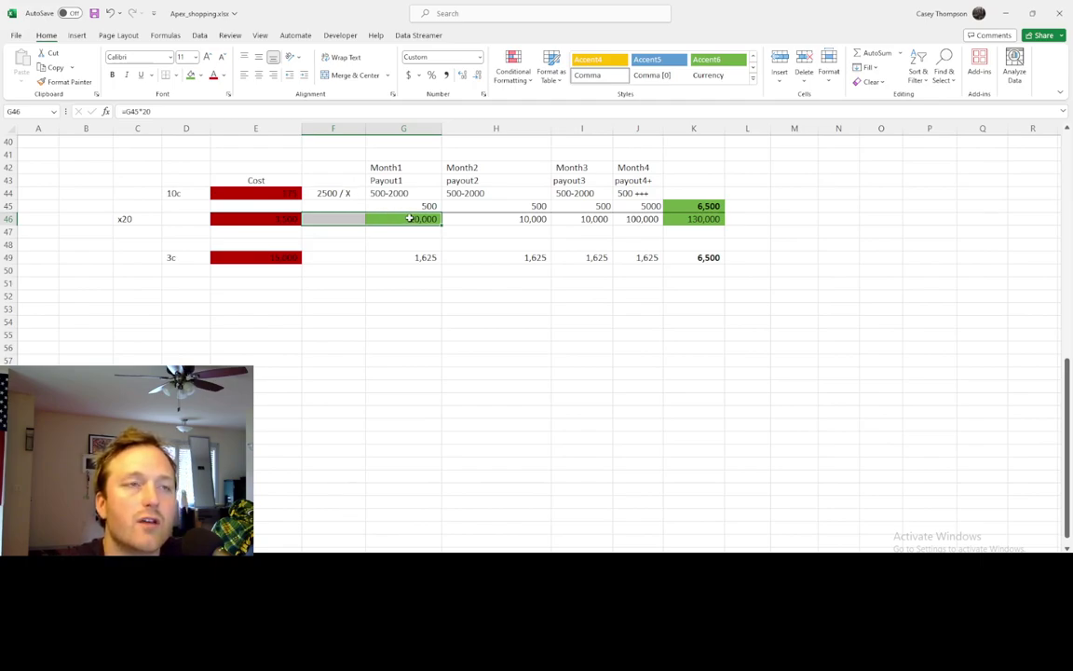
click(467, 221)
click(190, 75)
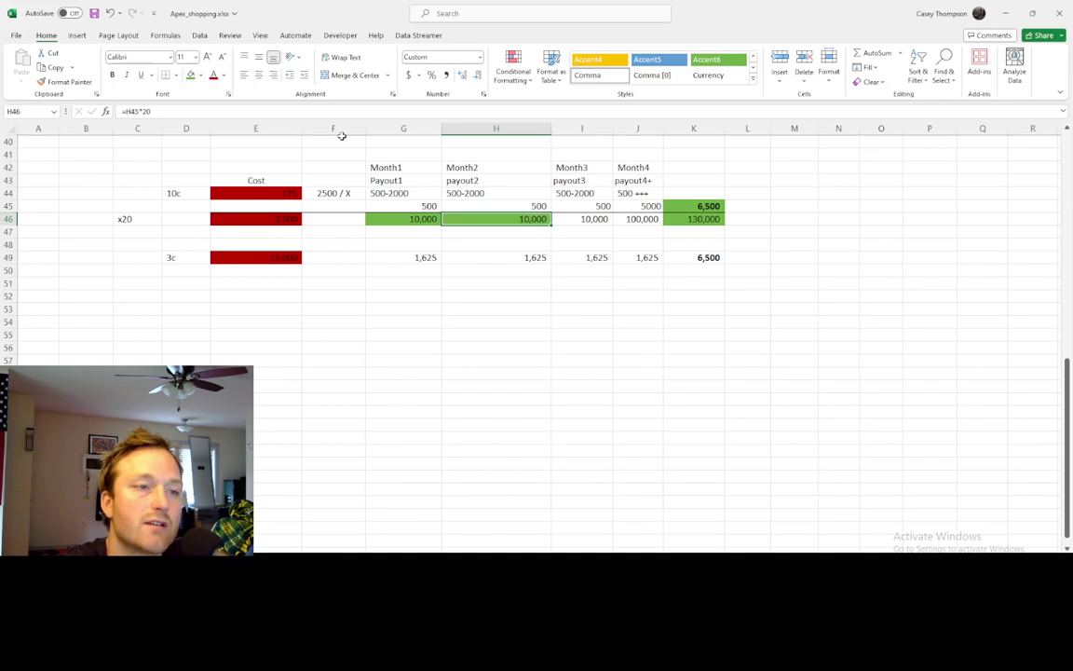
Compare the x20 row's cost in E46 with its first-month payout in G46 and the self-funded cost in E49.
click(270, 219)
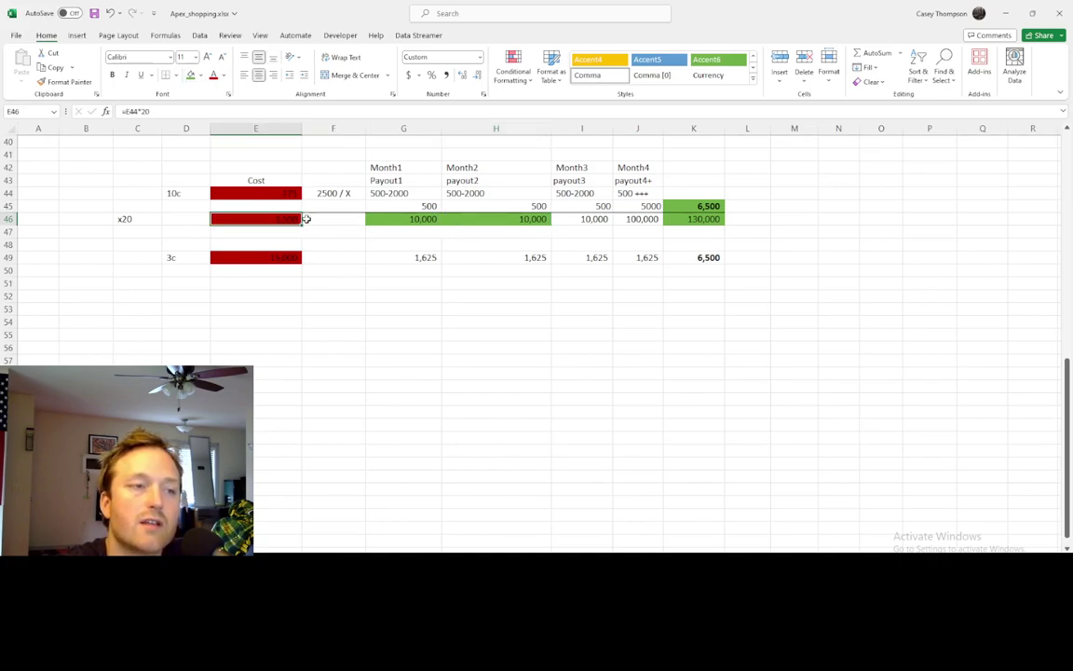
click(271, 258)
click(277, 218)
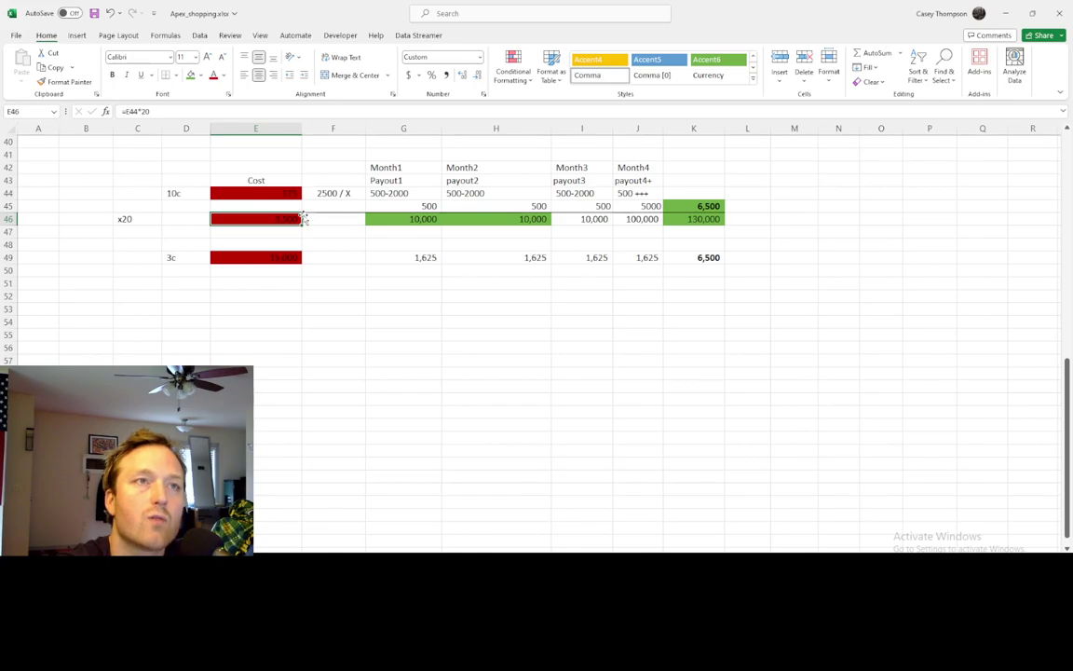
mouse_move(286, 220)
mouse_down()
mouse_move(326, 235)
mouse_move(273, 218)
mouse_up()
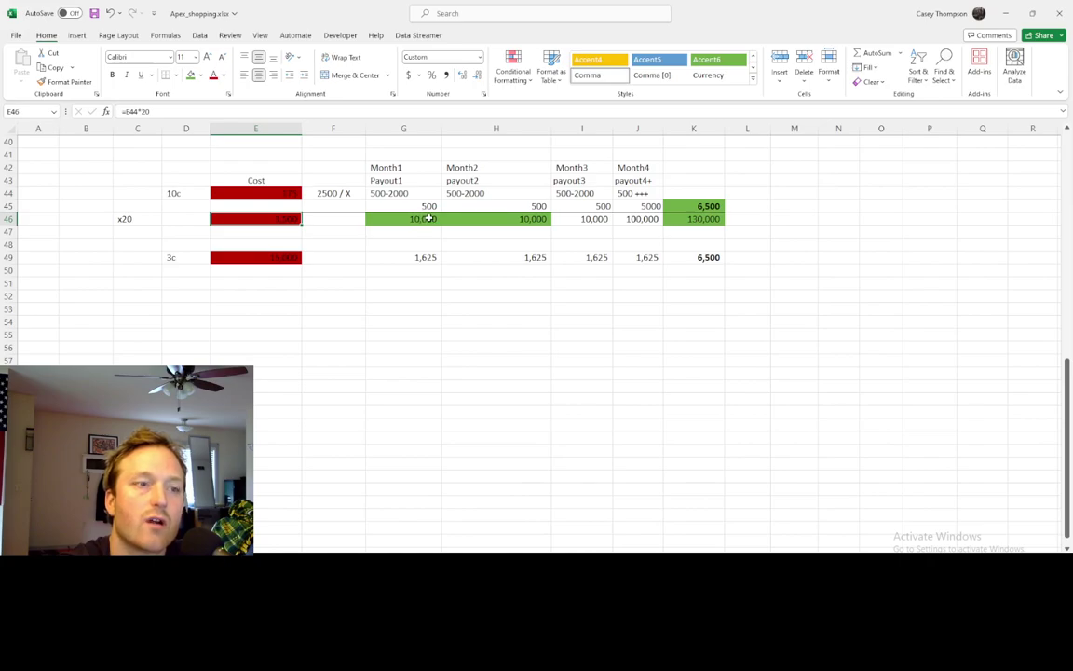
click(422, 219)
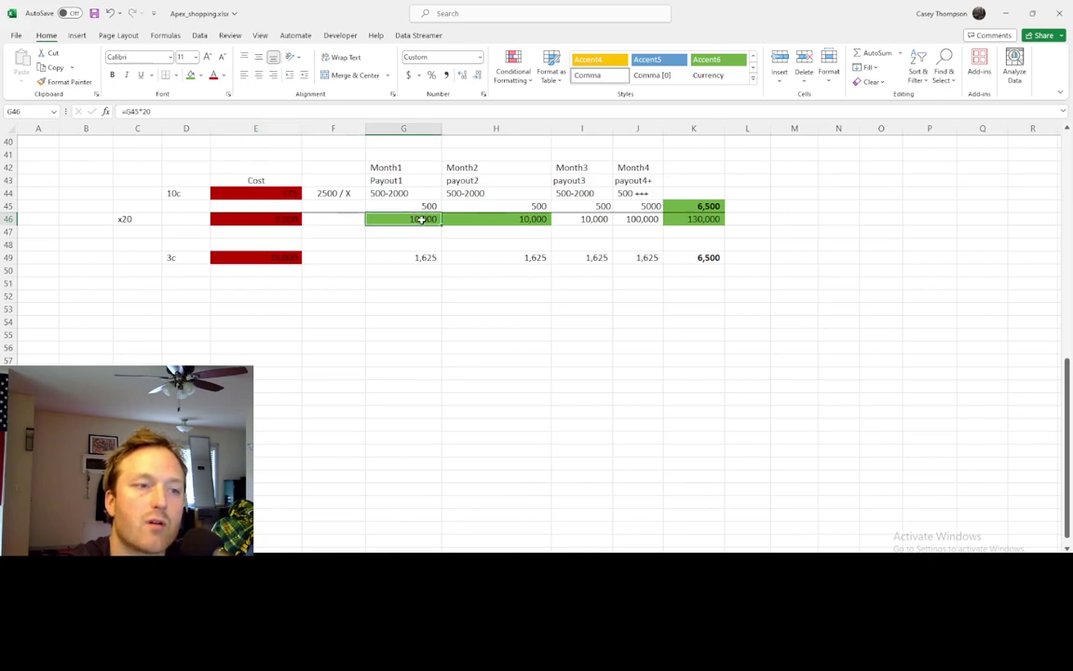
click(288, 220)
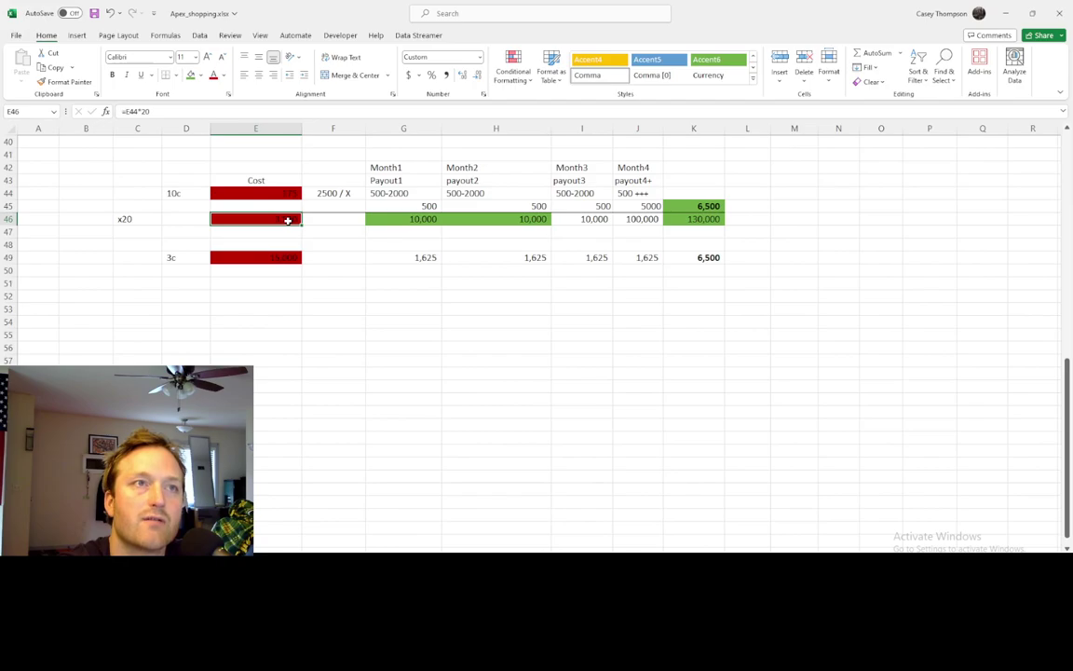
click(334, 218)
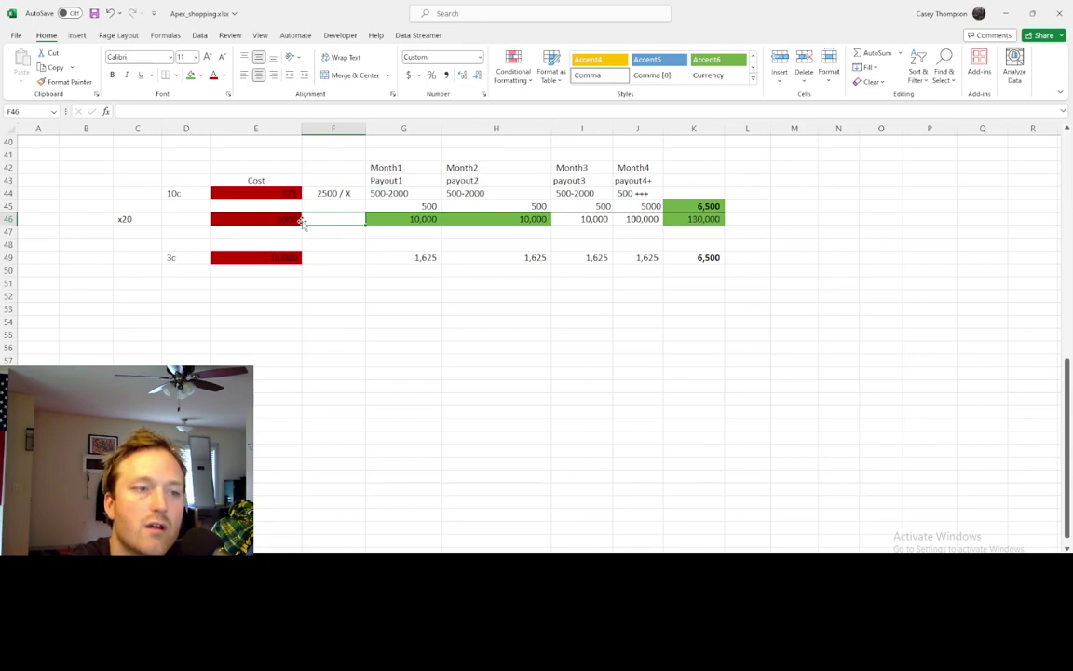
click(386, 216)
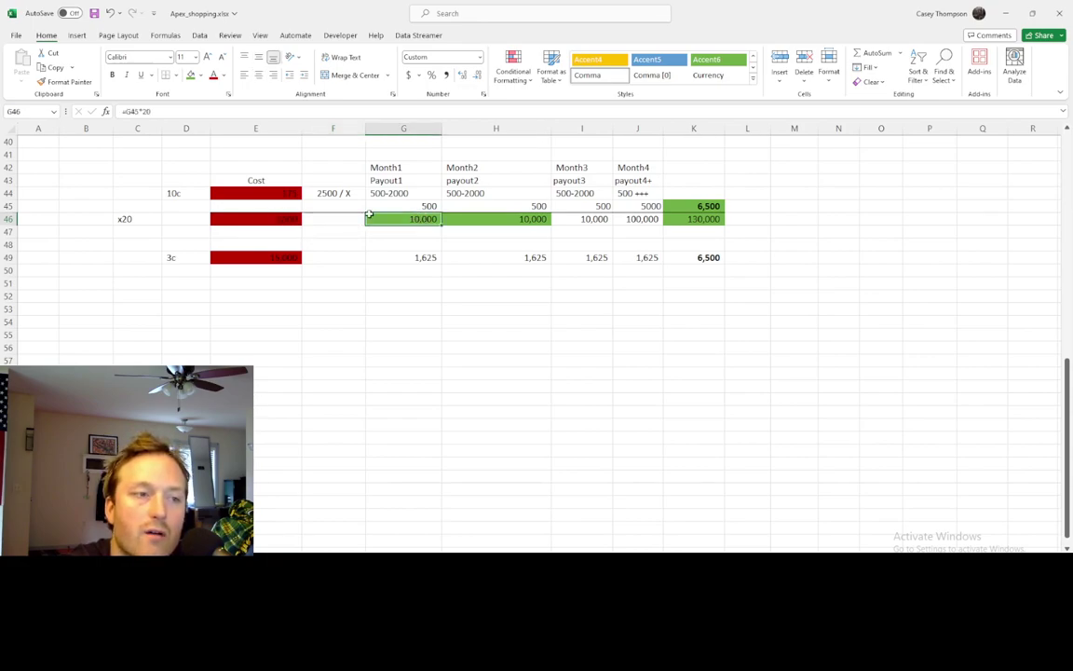
drag(271, 221, 273, 231)
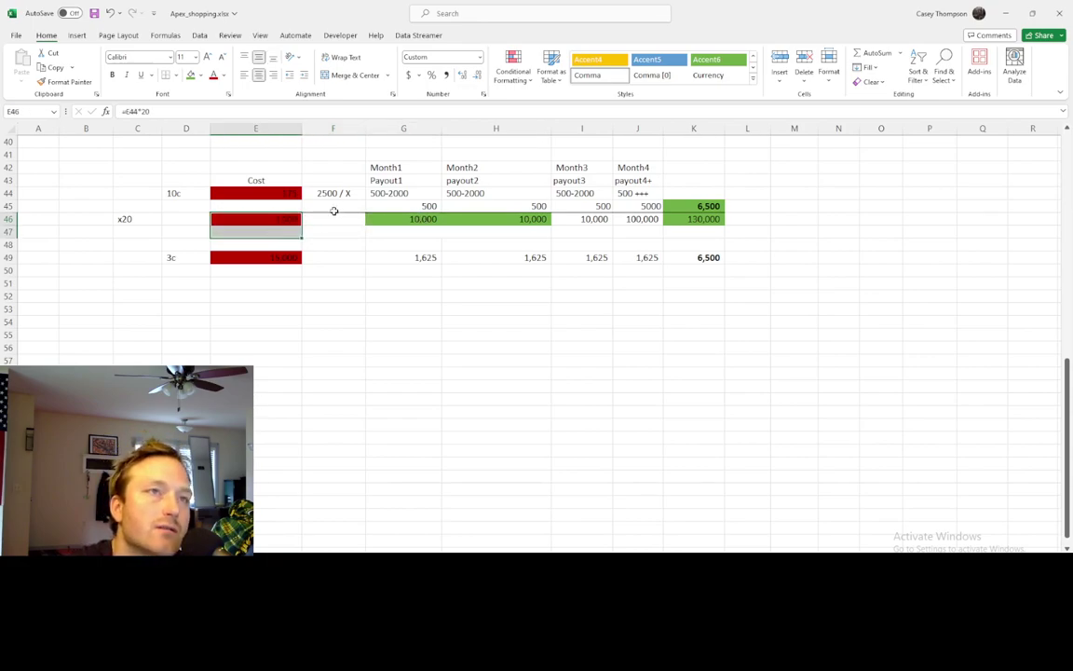
click(419, 219)
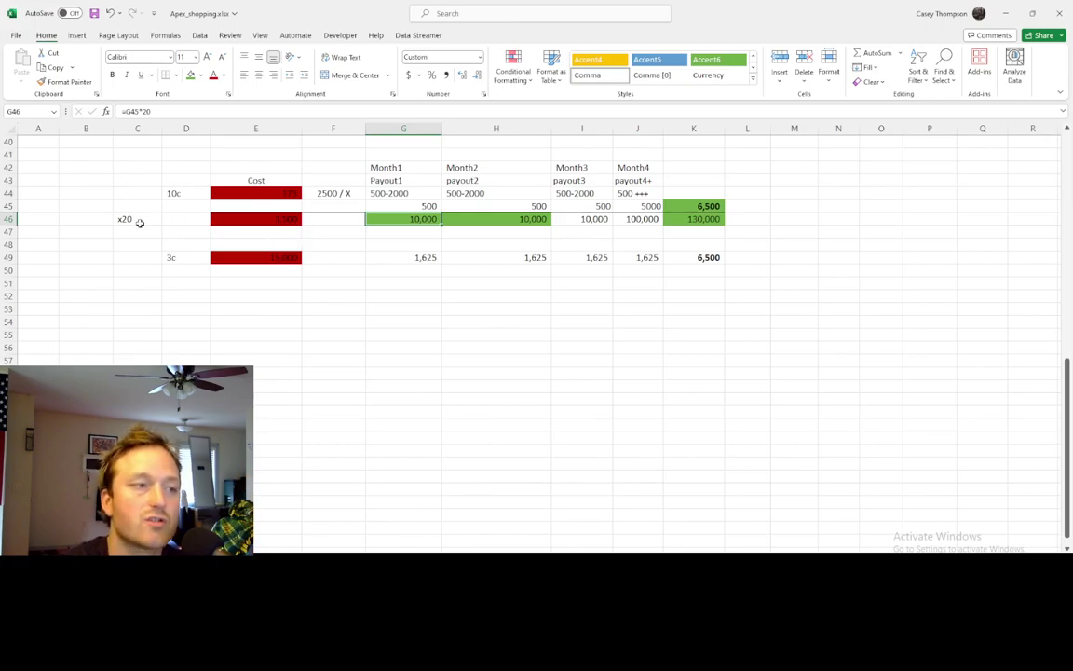
Label the x20 row "Apex" in D46.
click(184, 219)
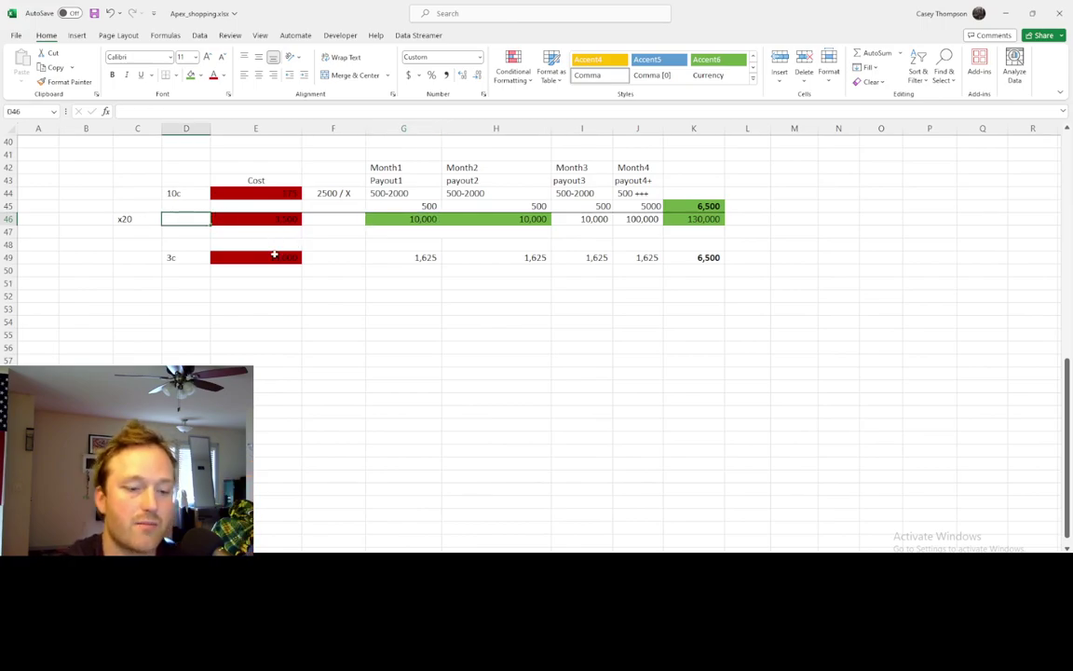
text(Apex)
key(Down)
Label the self-funded row "Personal" in D49 and put its "3c" label in D50 below.
key(Down)
key(Down)
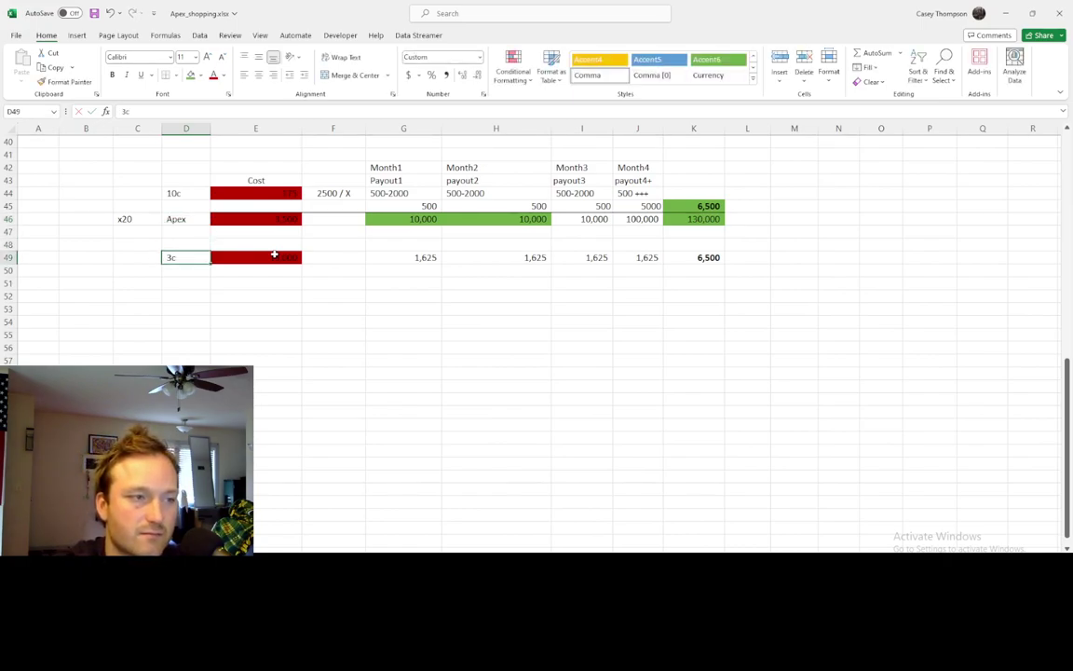
key(Return)
text(3c)
key(Up)
text(Liv)
key(Return)
key(Up)
text(Personal)
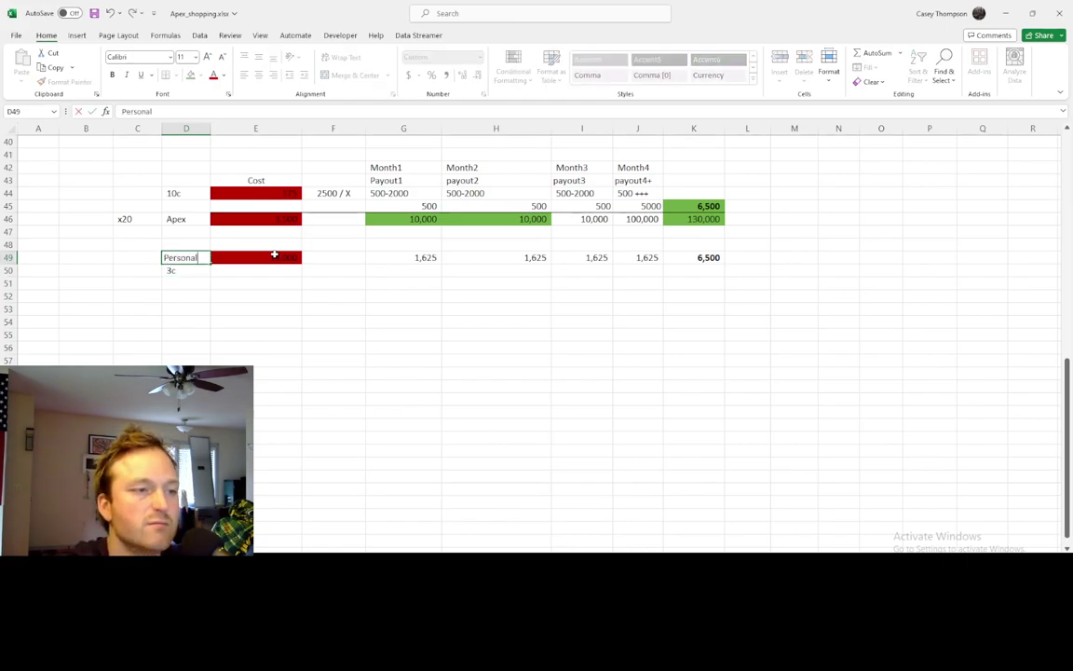
key(Return)
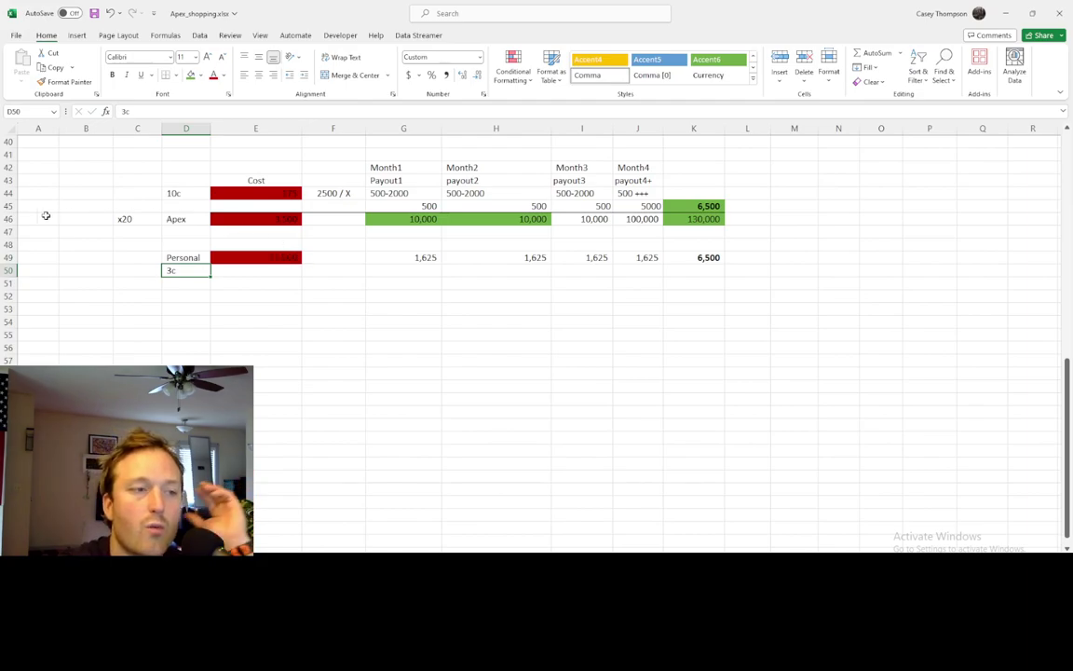
Compare the Apex row 46 with the Personal row 49, focusing on their costs in E46 and E49.
click(11, 219)
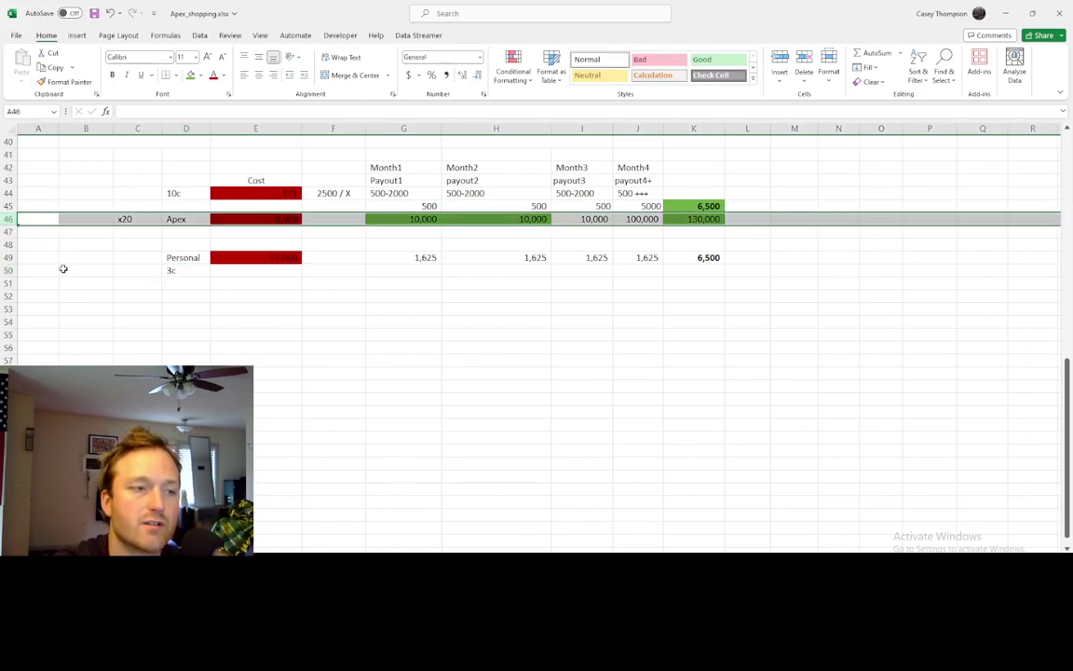
ctrl+click(10, 257)
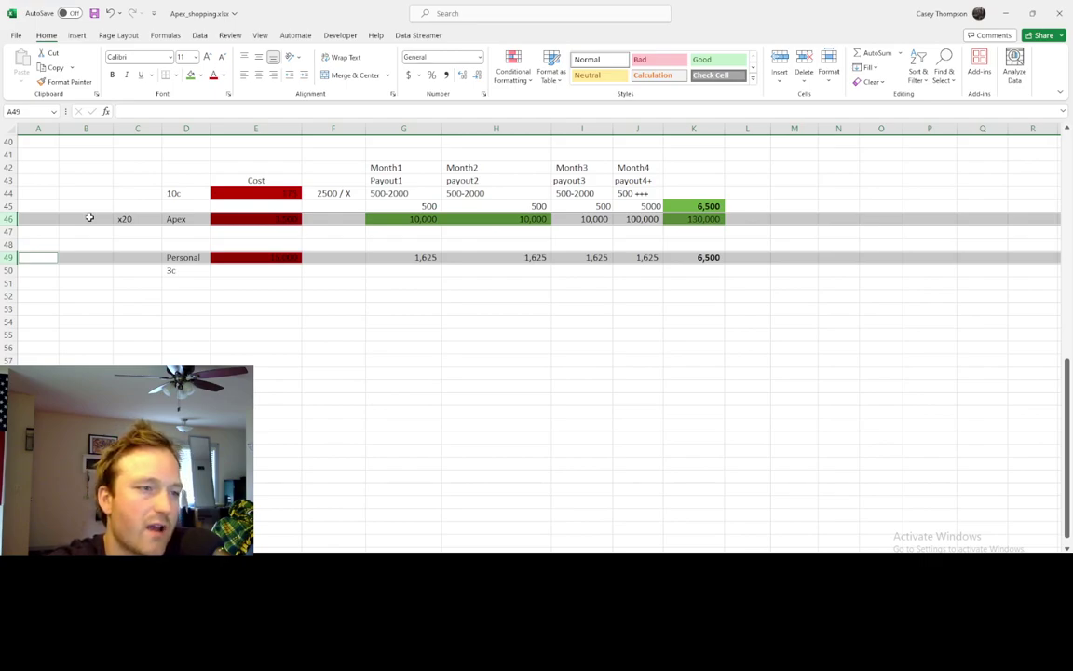
click(285, 284)
click(279, 255)
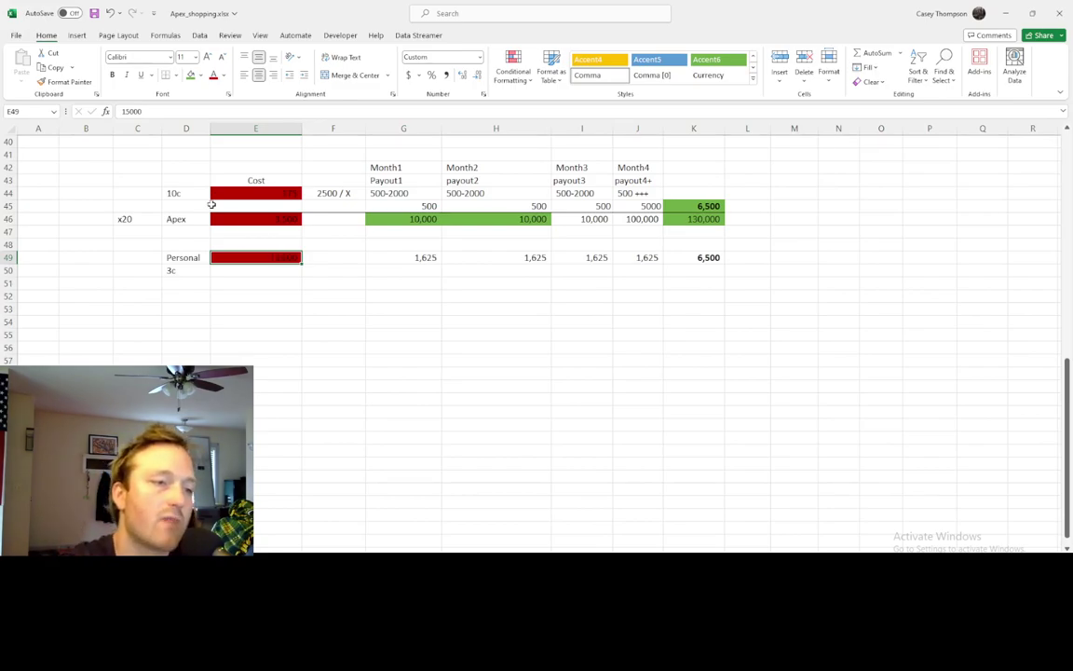
click(250, 219)
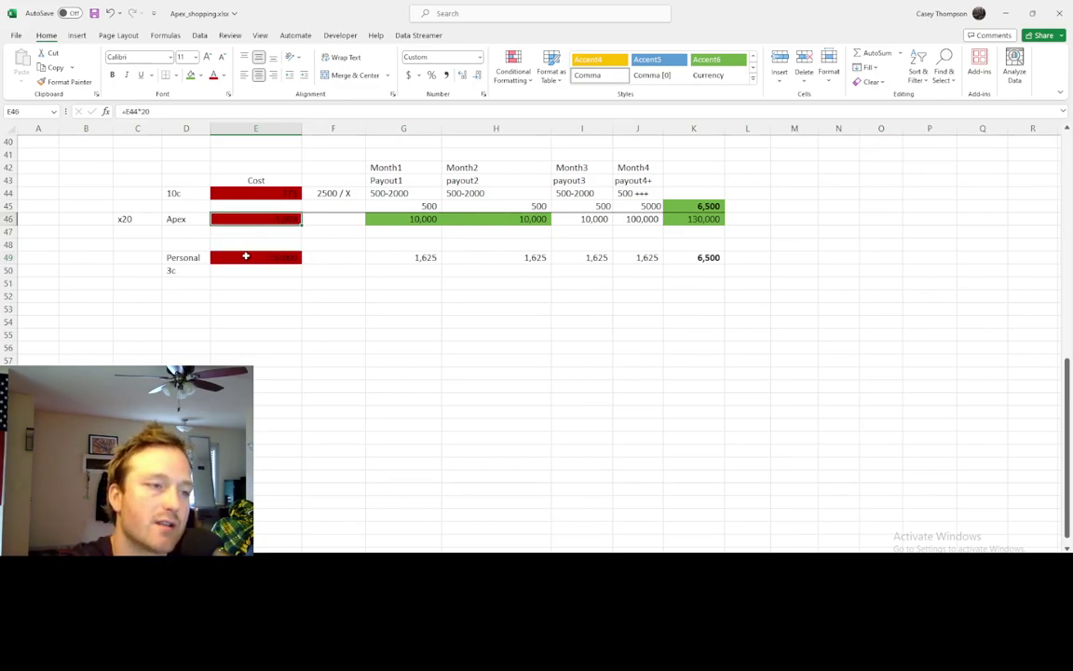
click(241, 258)
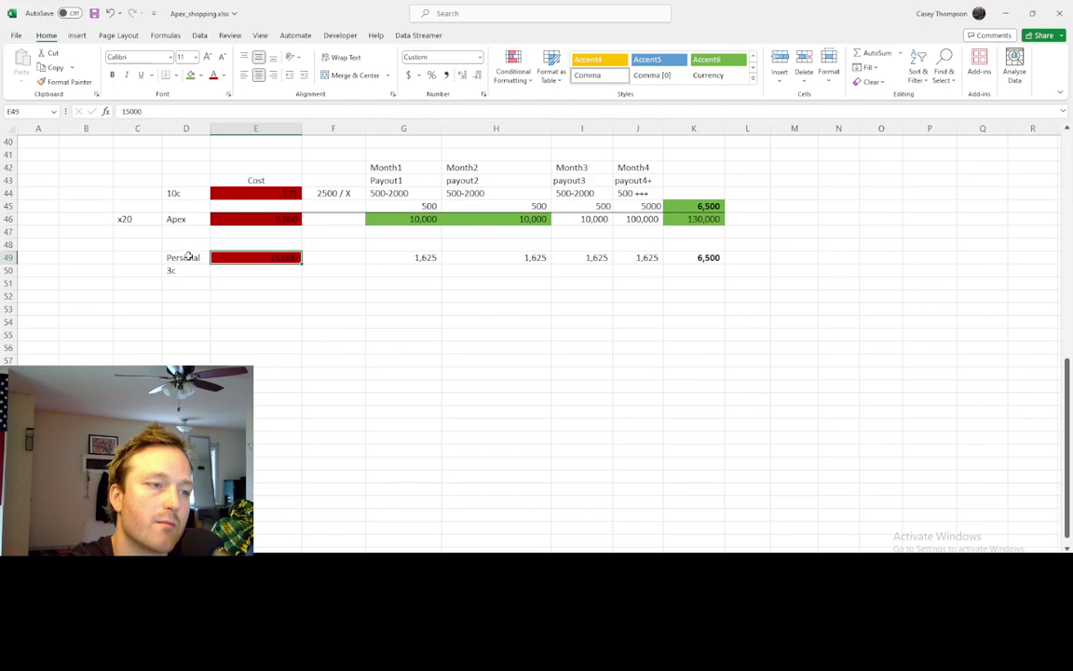
click(280, 218)
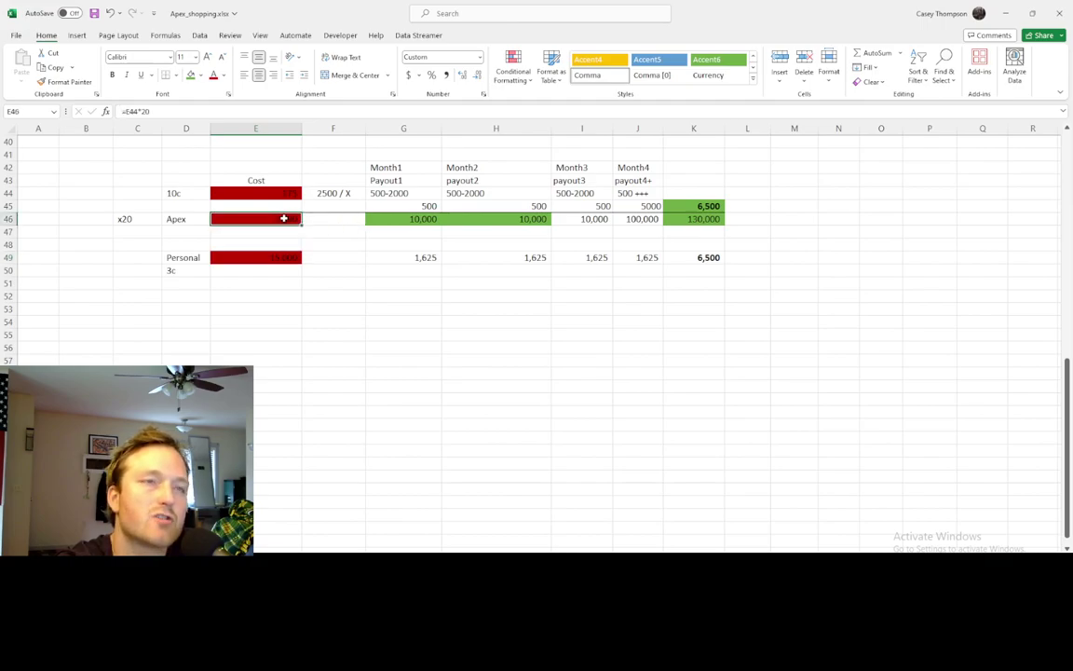
Enter =E46*4 in E47 to multiply the Apex cost by four, and fill the cell with the other cost cells' dark red.
click(270, 230)
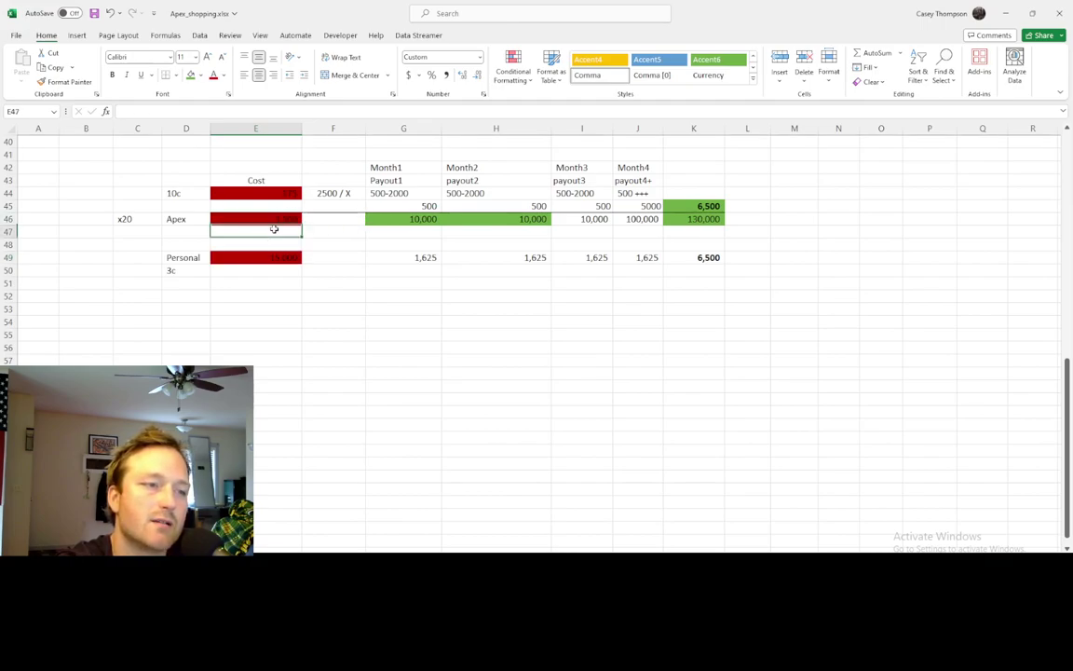
text(=)
click(256, 223)
text(*2)
key(Return)
click(264, 232)
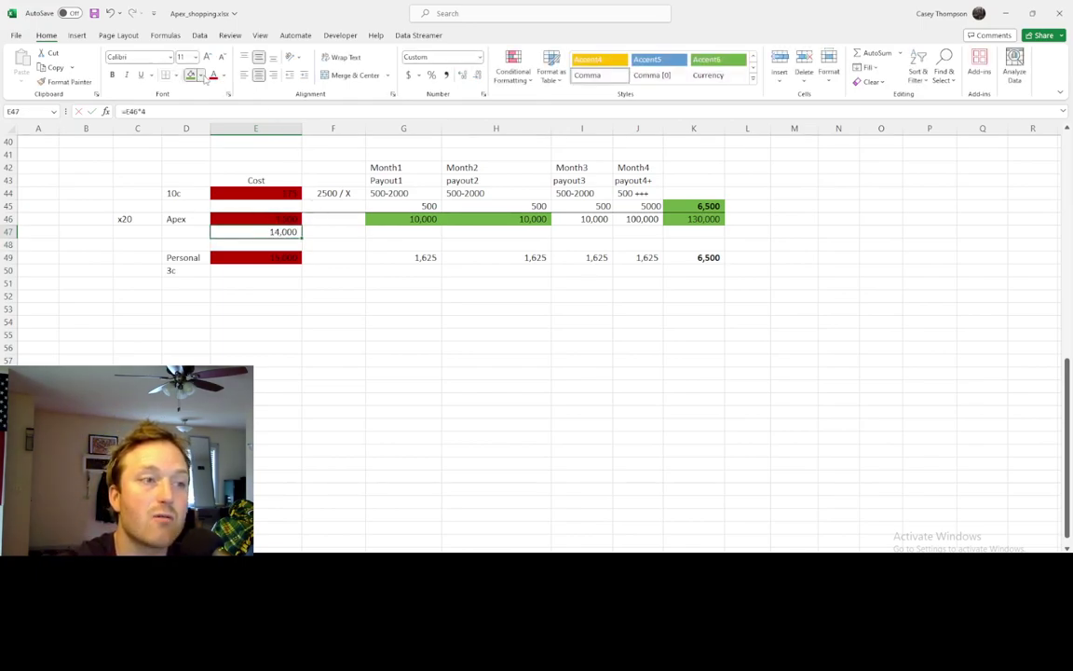
click(202, 76)
click(175, 165)
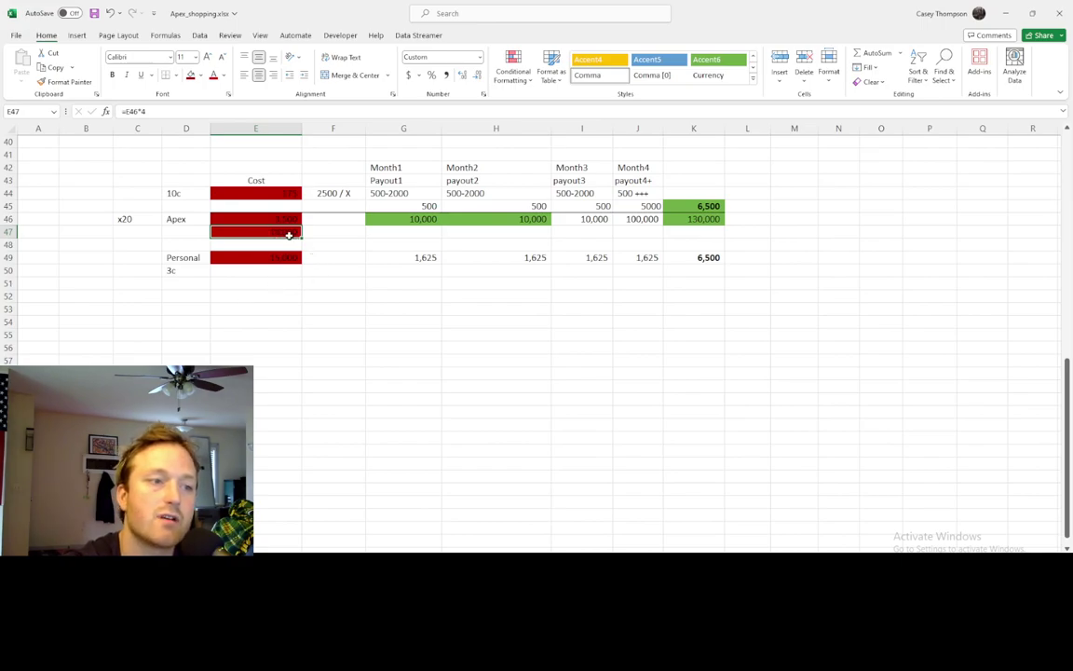
Compare the multiplied Apex cost in E47 with the Apex row's four monthly payouts in G46 to J46.
click(361, 236)
click(379, 233)
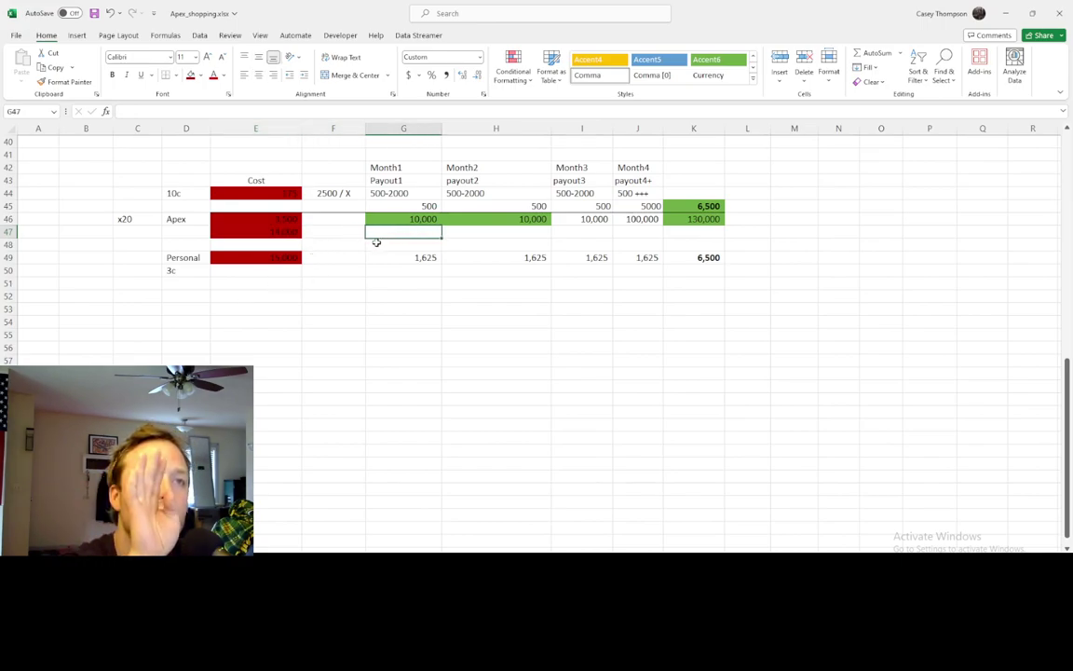
click(421, 219)
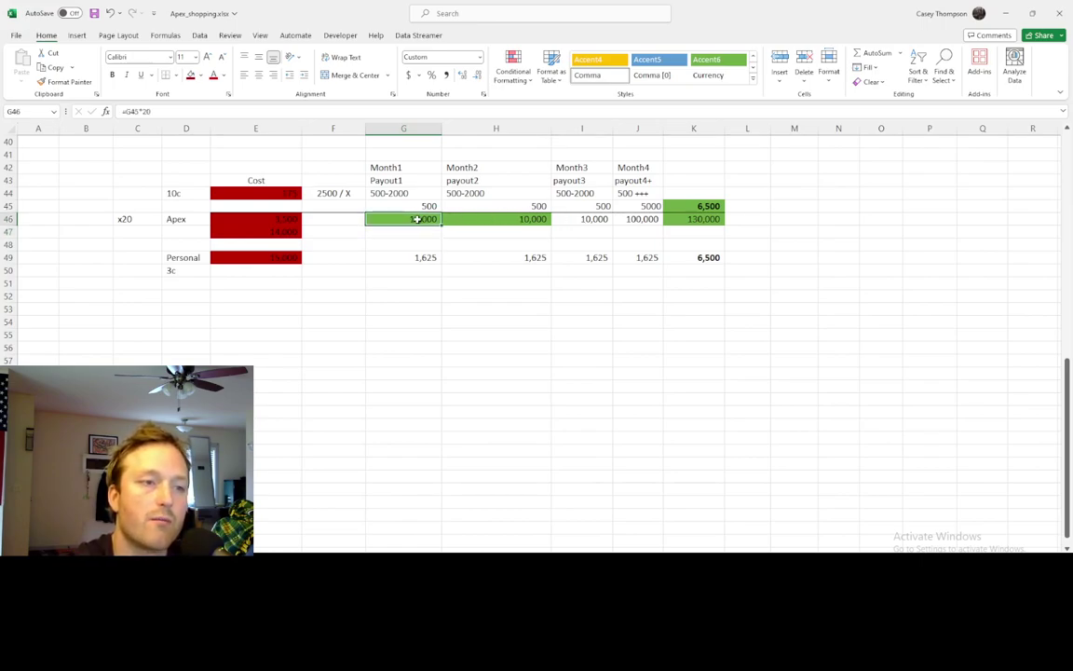
ctrl+click(524, 218)
ctrl+click(594, 218)
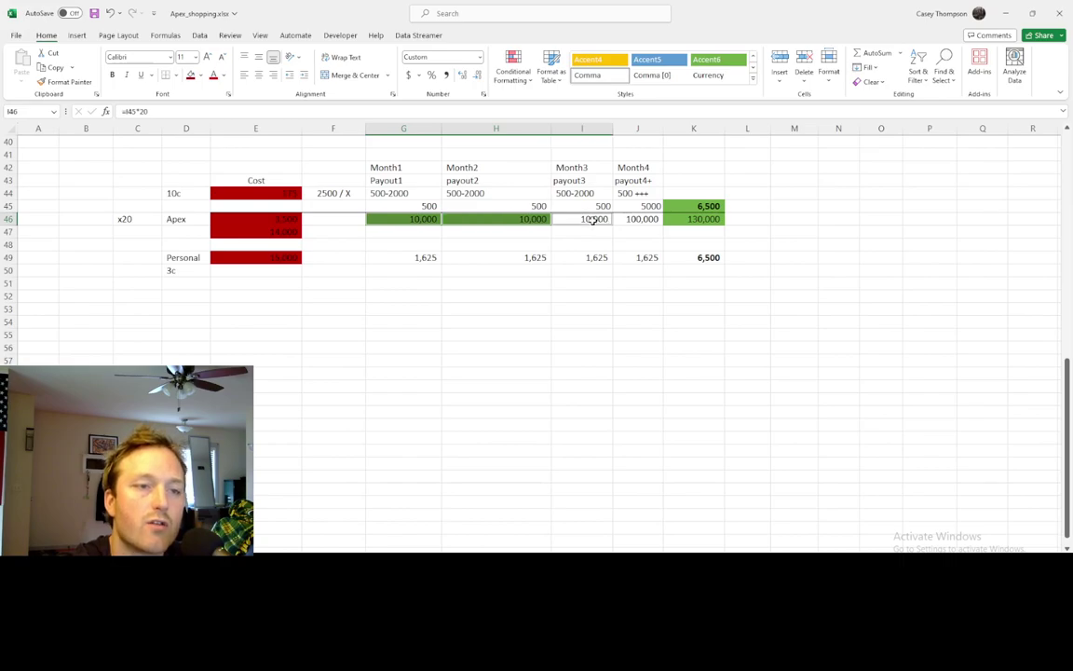
ctrl+click(643, 218)
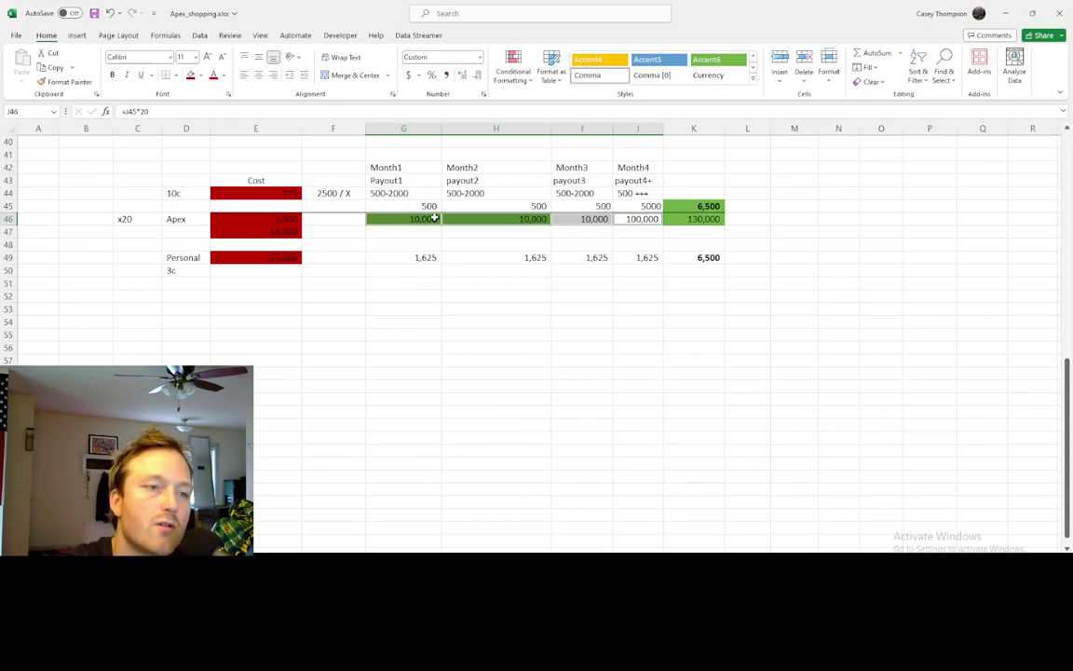
click(395, 218)
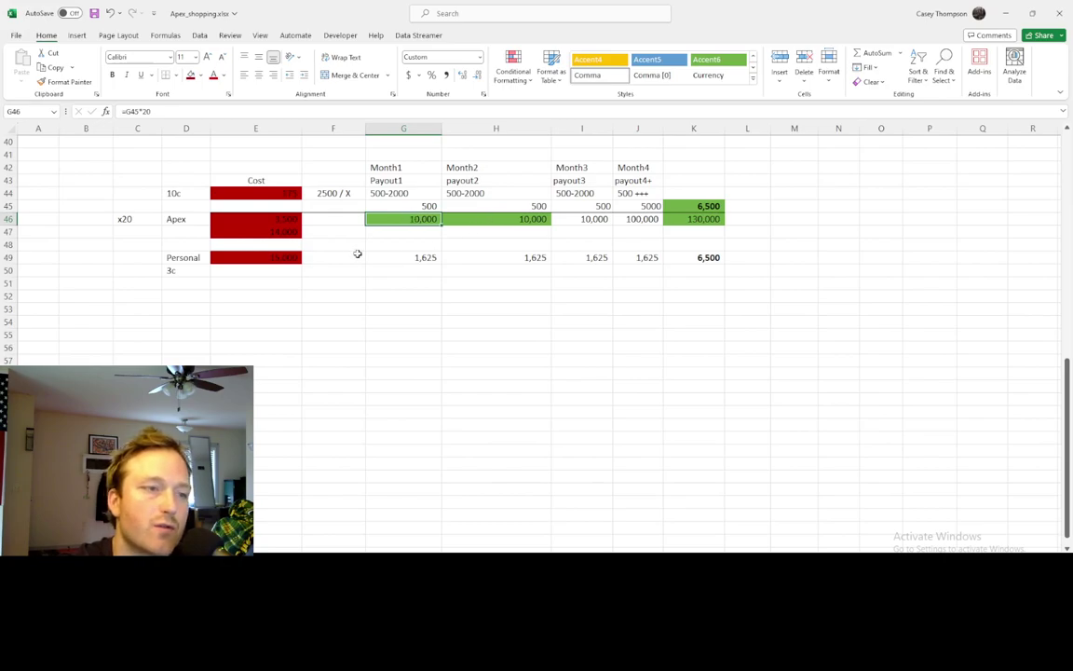
click(291, 232)
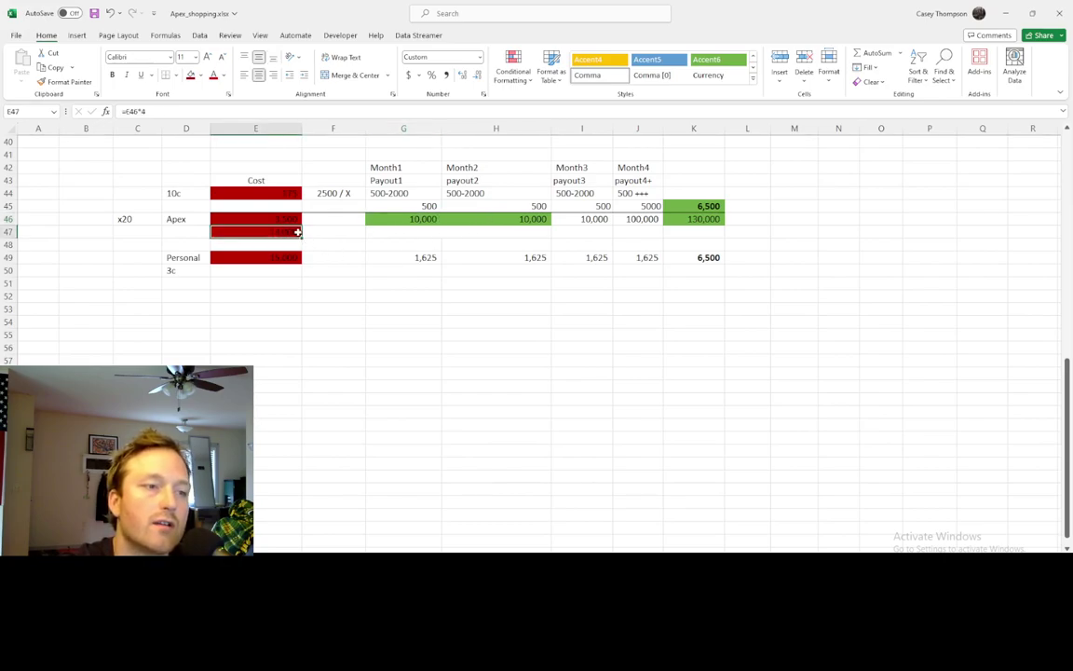
click(431, 218)
click(501, 219)
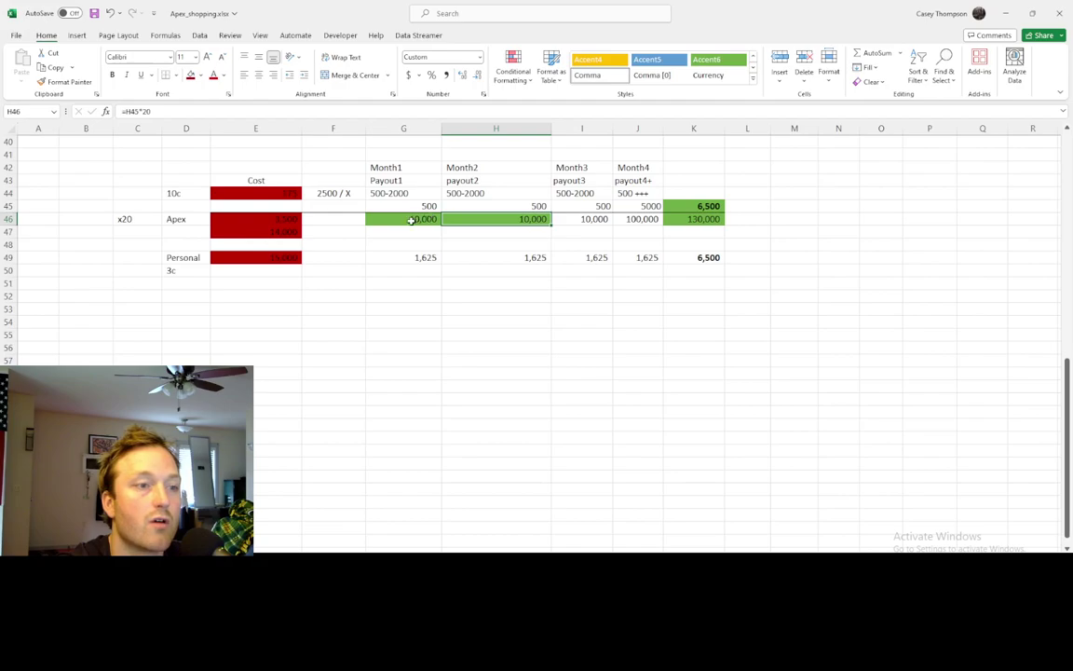
click(589, 218)
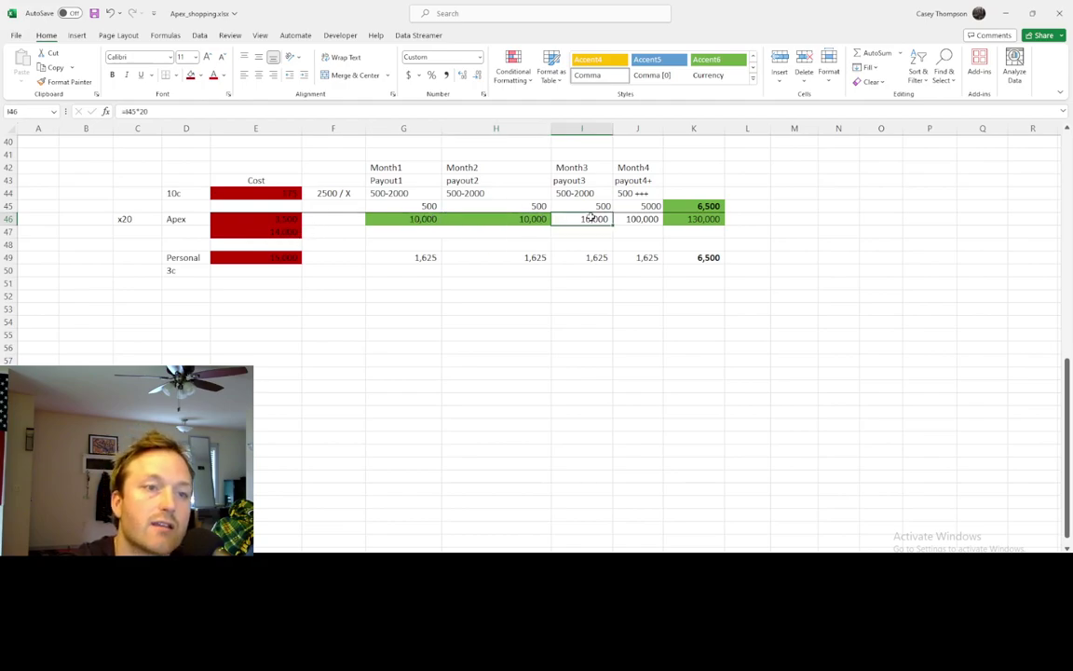
drag(587, 216, 419, 220)
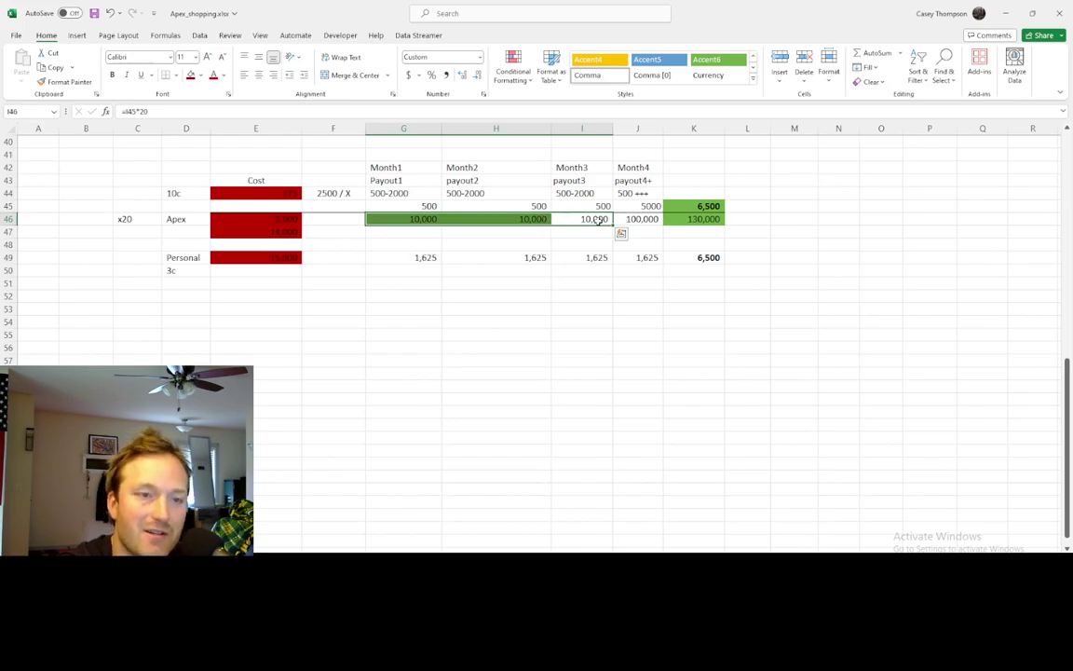
click(652, 221)
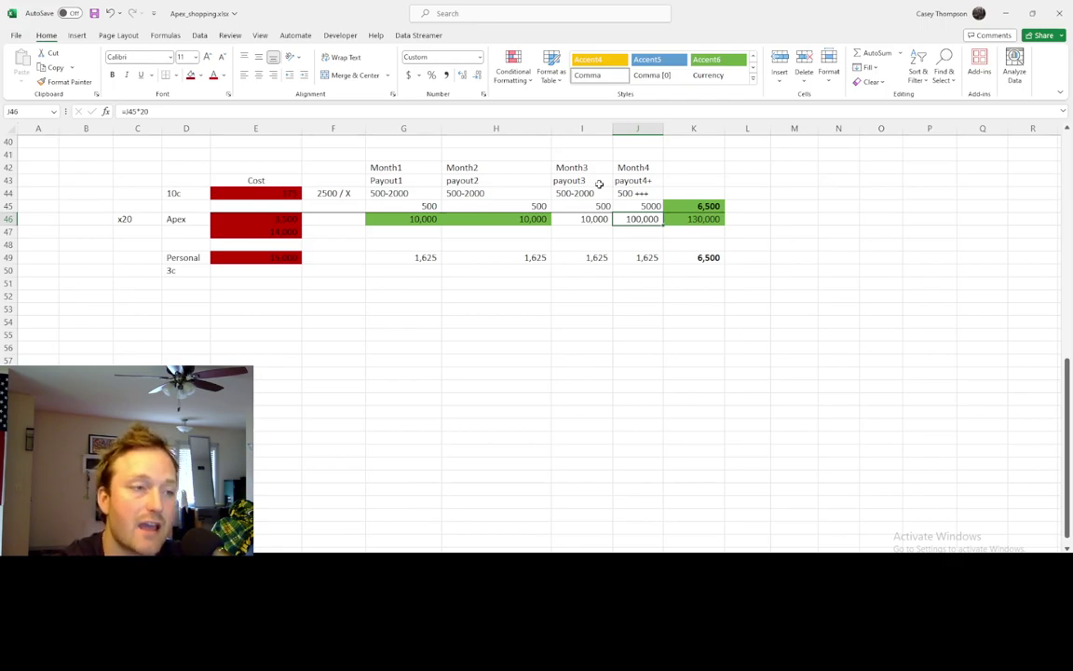
Compare the Apex costs in E46:E47 and total payout in K46 with the Personal row's cost in E49 and total in K49.
click(180, 219)
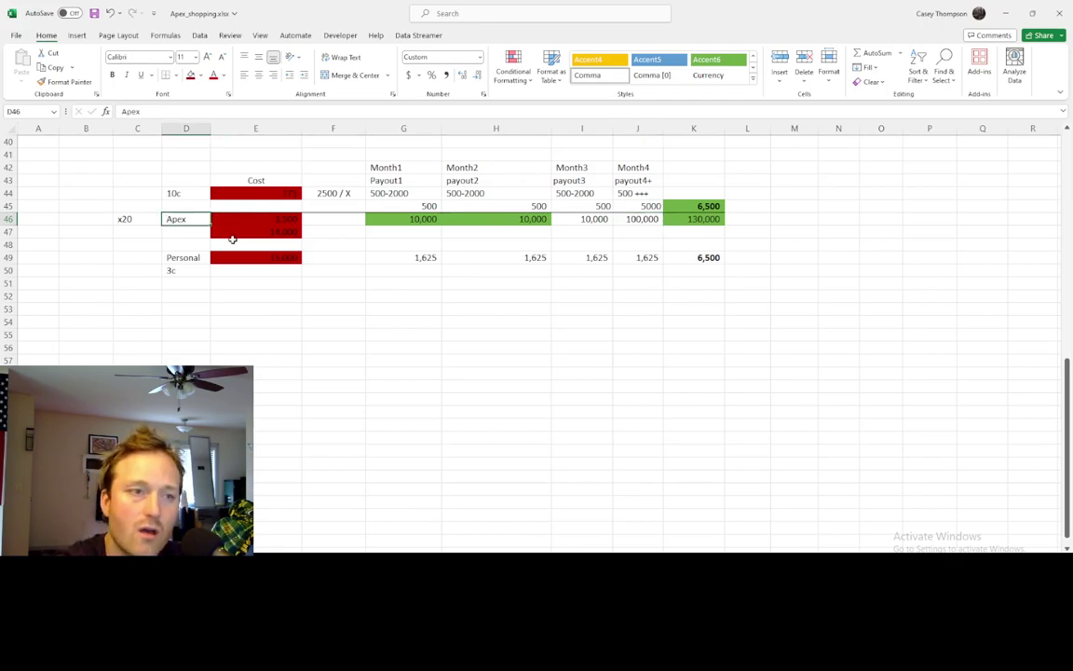
click(290, 224)
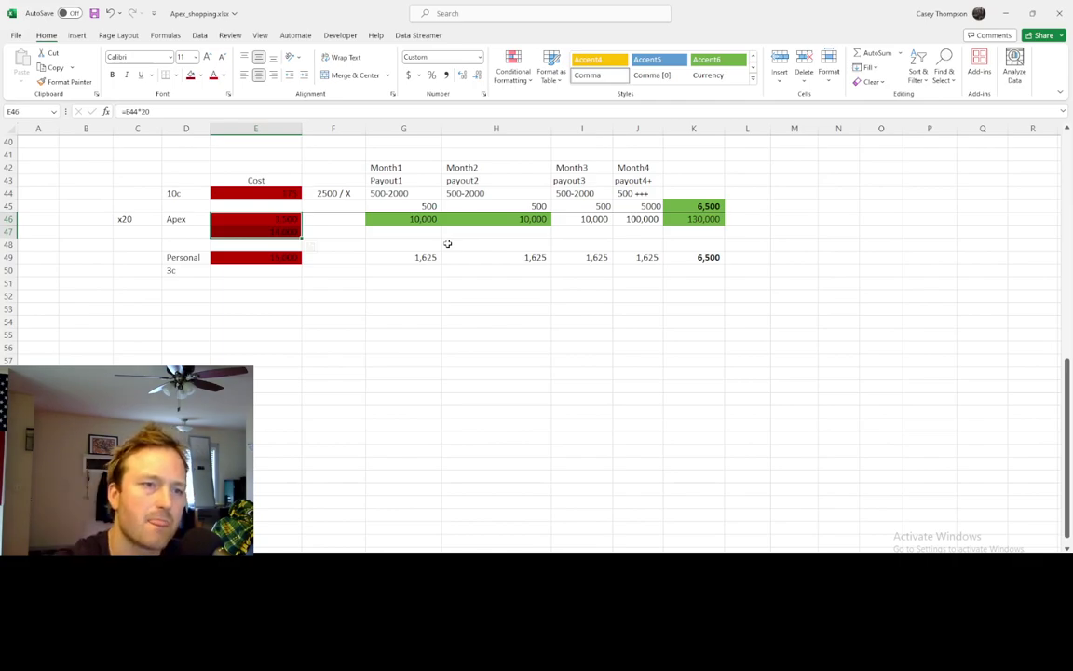
key(ctrl+v)
click(258, 220)
drag(258, 220, 704, 229)
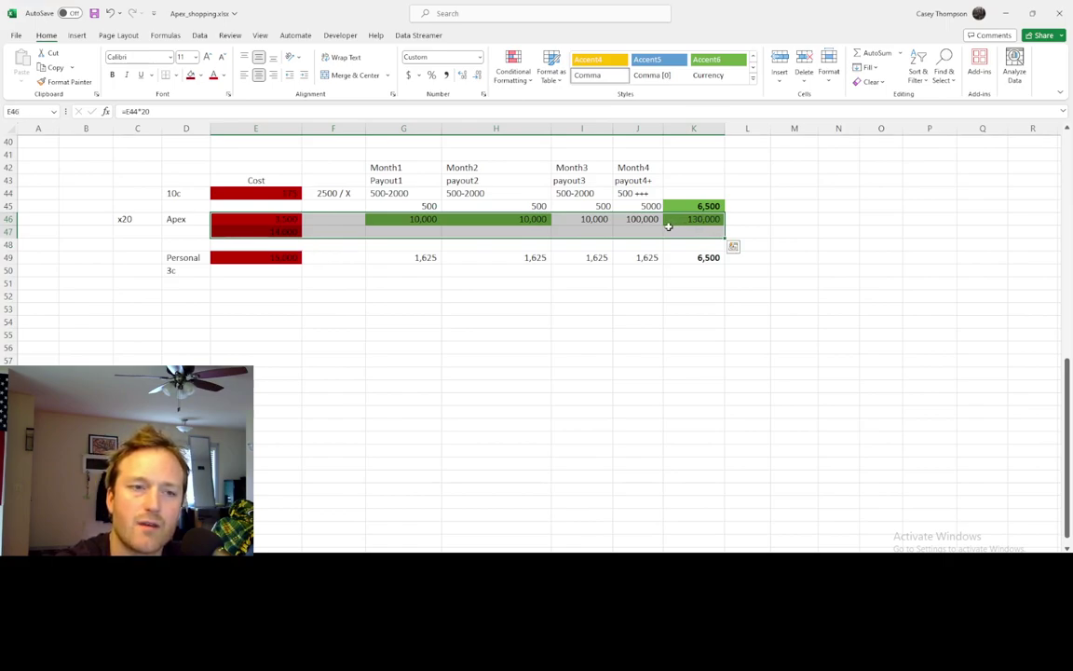
click(286, 233)
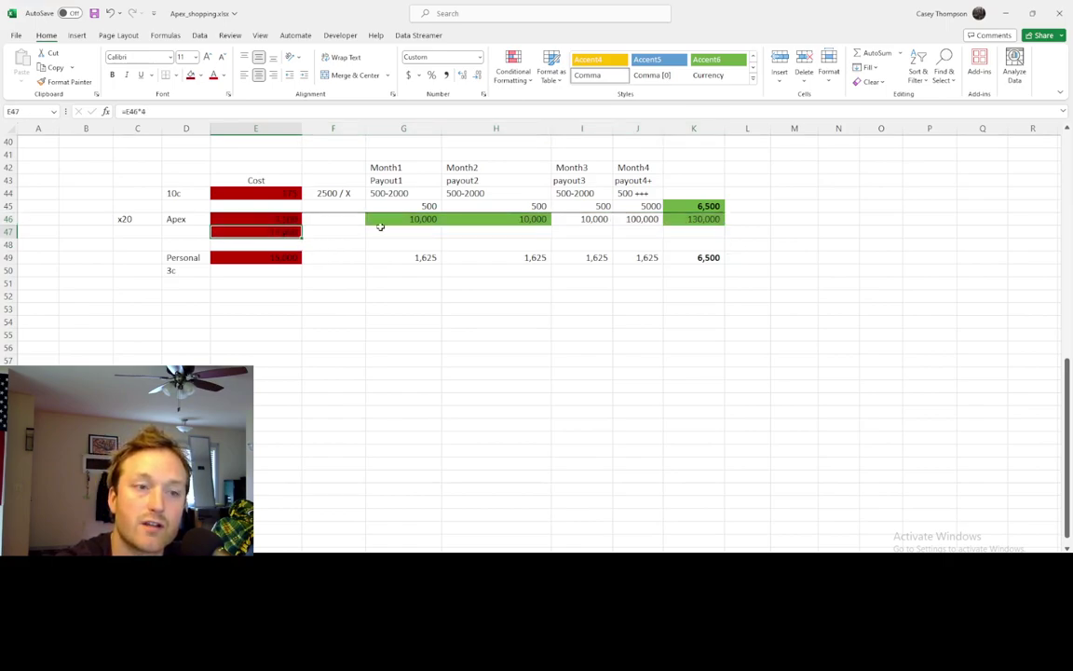
click(697, 219)
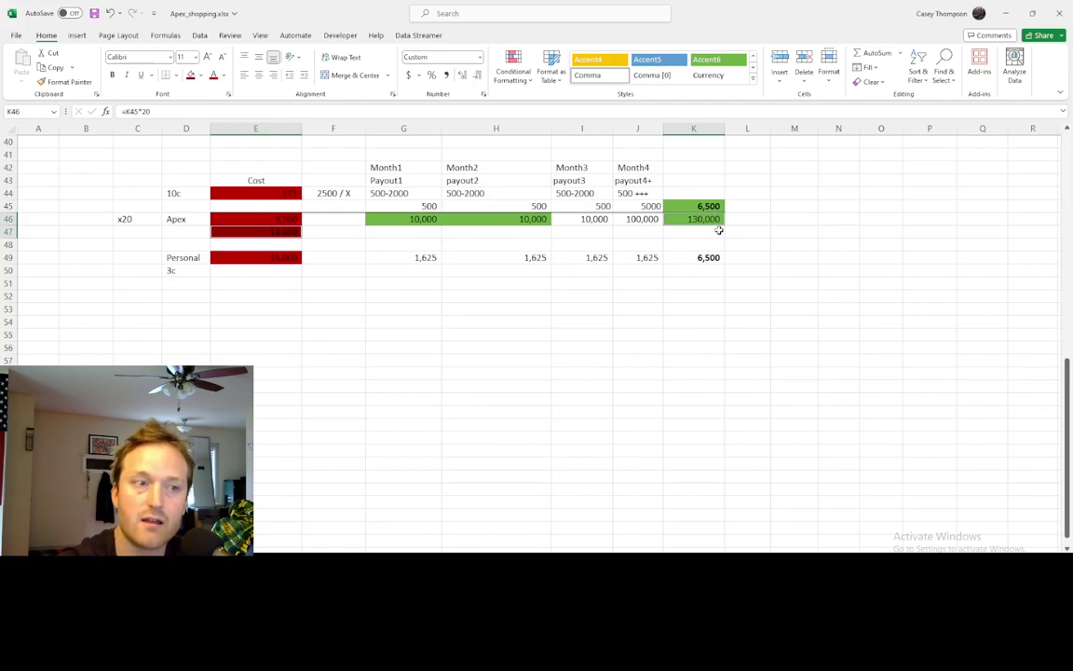
click(282, 256)
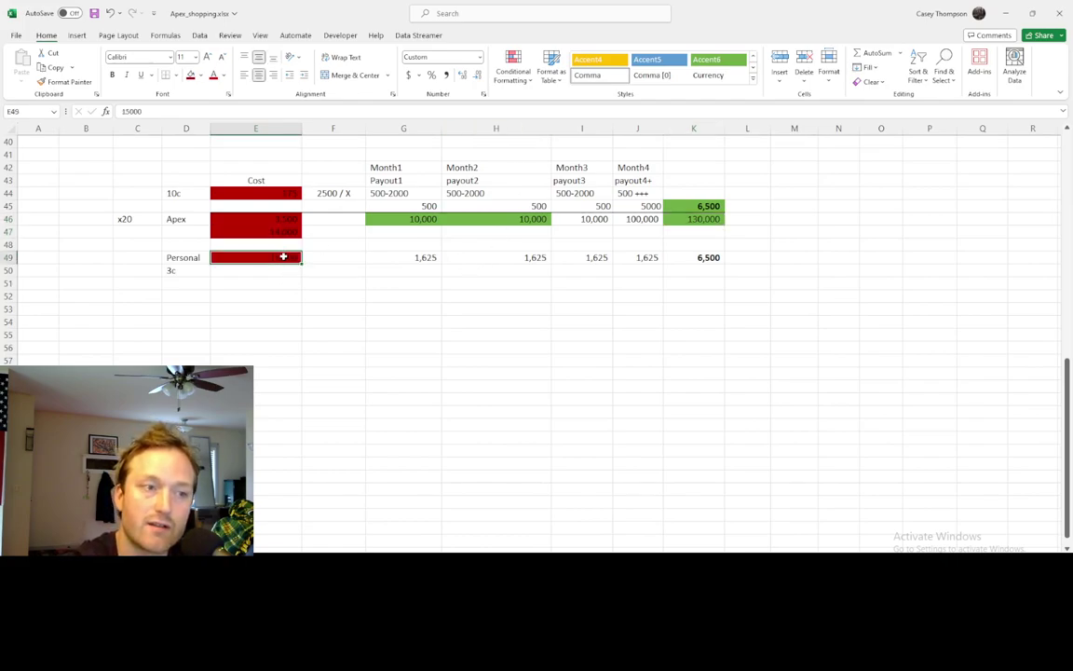
click(713, 257)
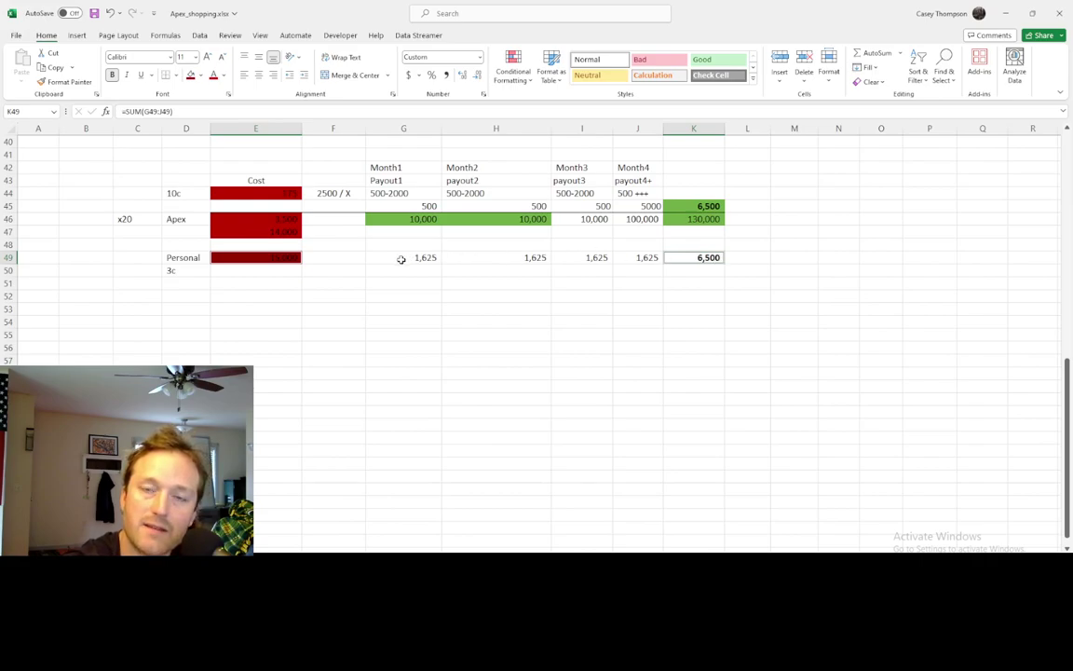
drag(288, 258, 711, 258)
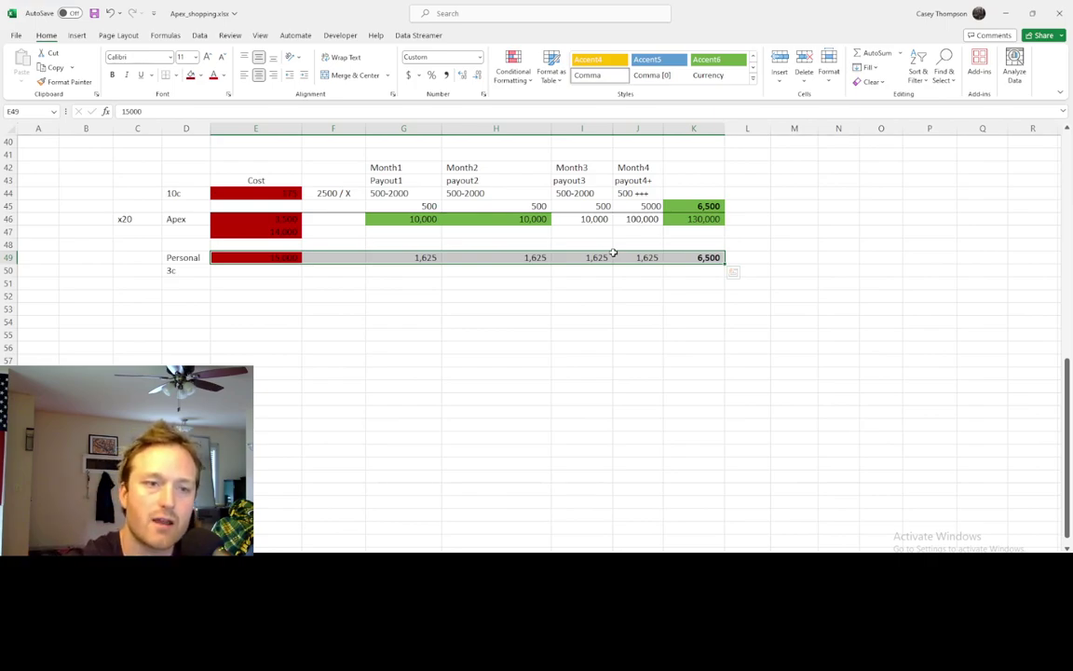
Review the Apex costs and payouts across E46:K47, focusing on the Month4 payout in J46.
drag(270, 232, 687, 220)
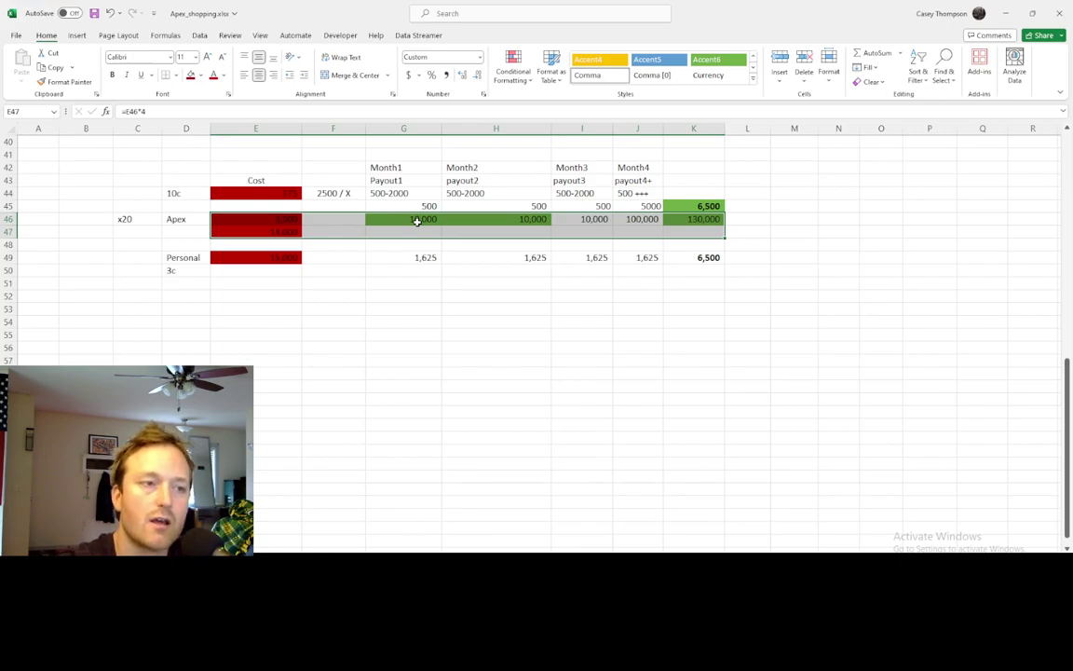
drag(276, 221, 677, 233)
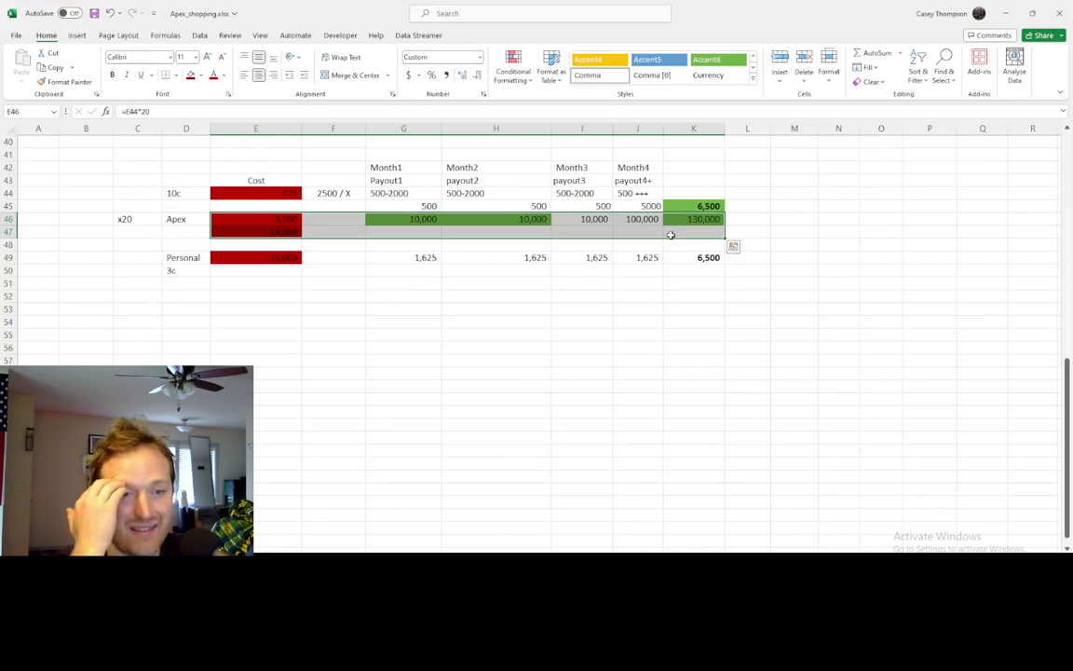
click(282, 231)
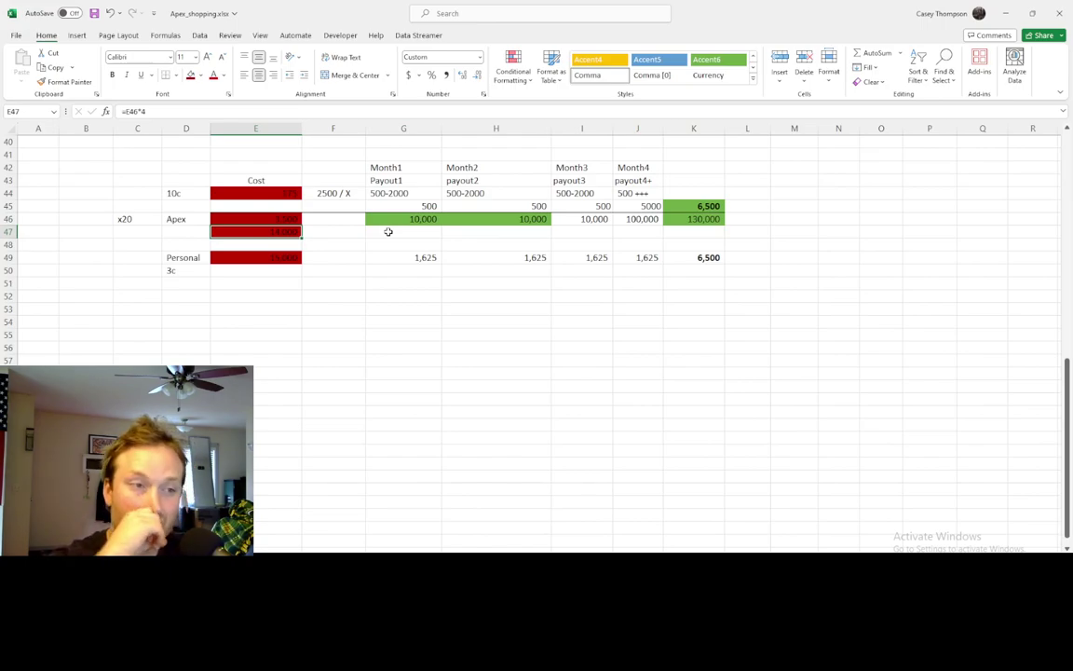
drag(276, 219, 513, 219)
drag(407, 219, 715, 219)
click(642, 220)
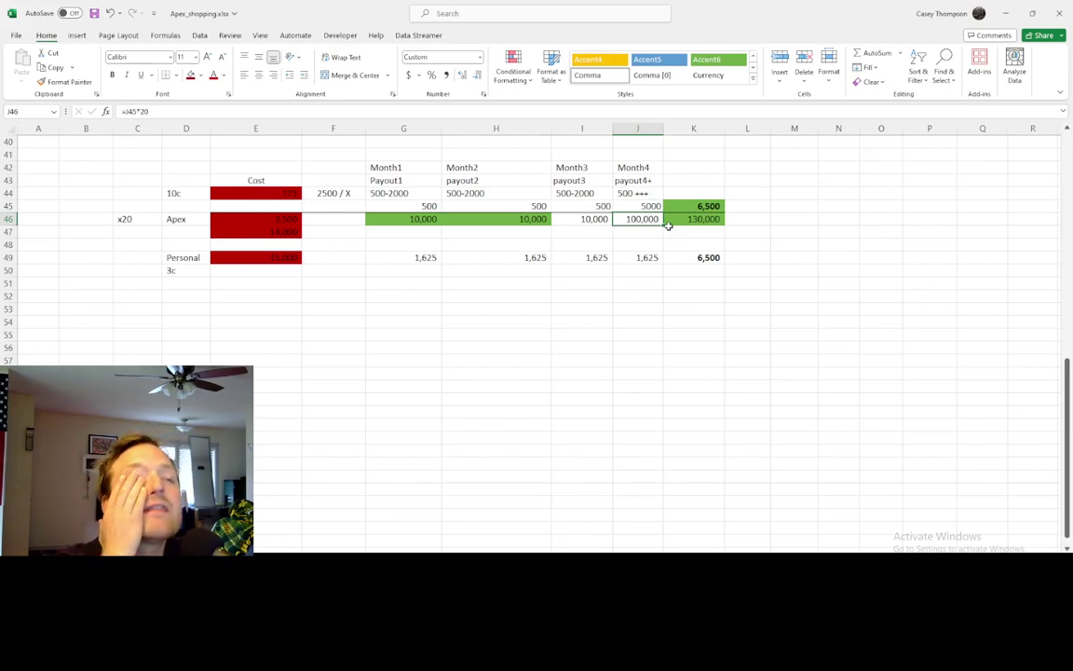
Examine the Drawdown line chart above the table, checking the 250k account's data point.
drag(491, 410, 602, 321)
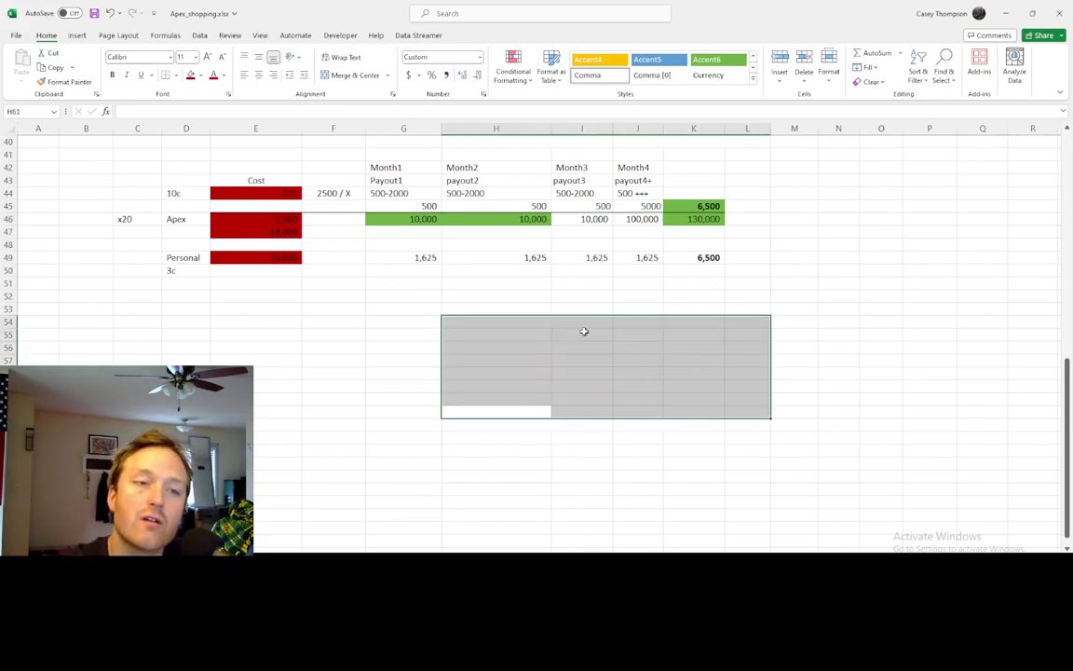
scroll(601, 321, up, 9)
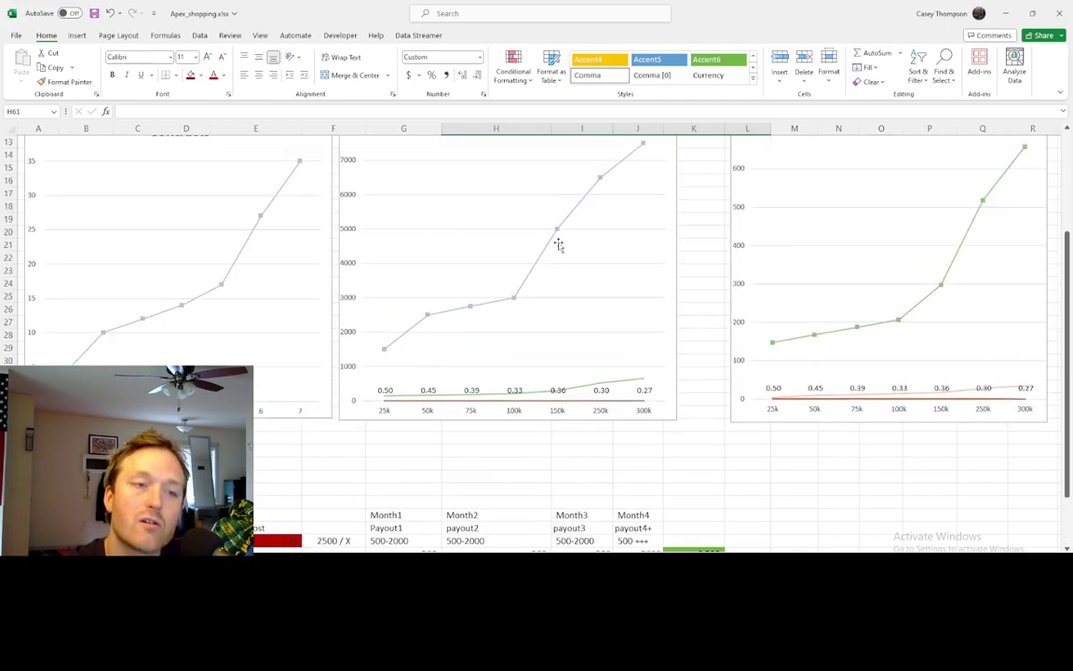
mouse_move(600, 179)
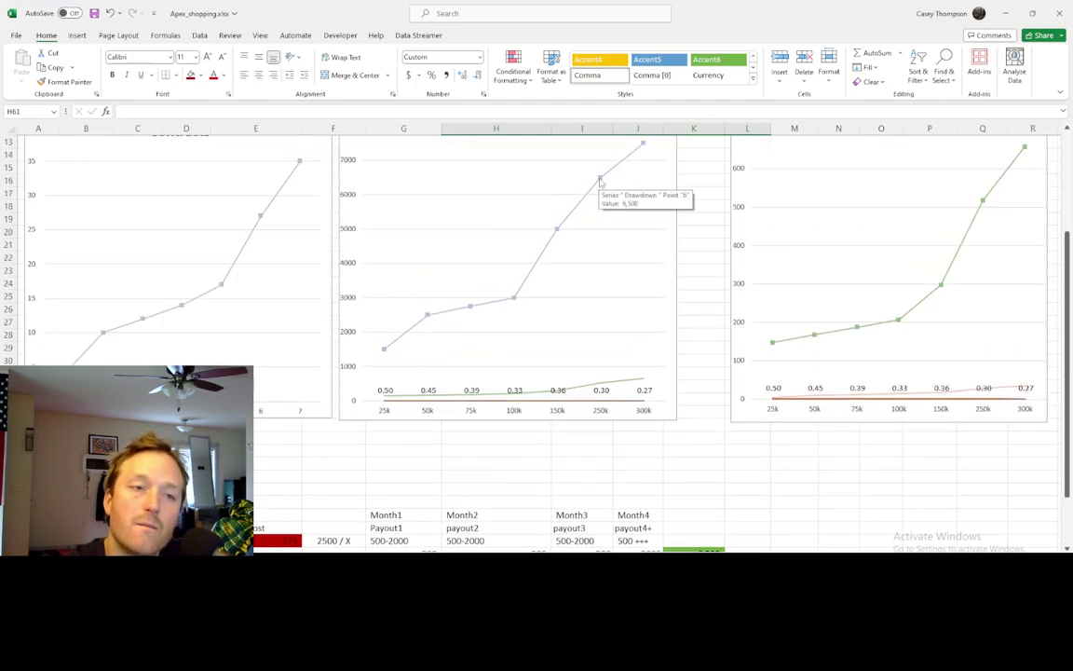
click(378, 211)
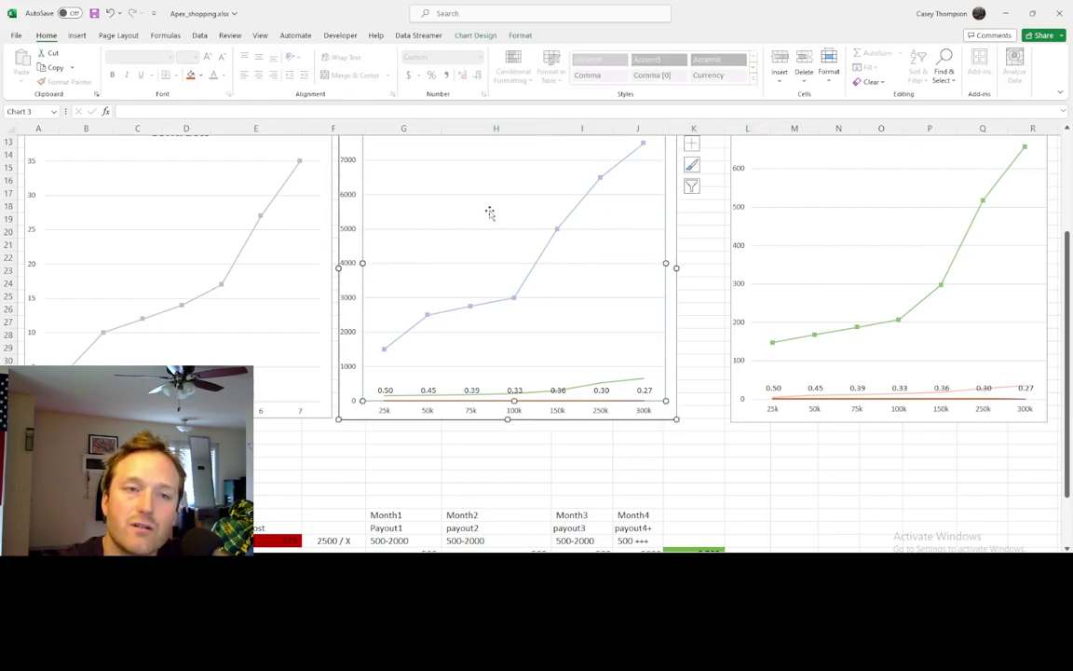
scroll(494, 213, up, 1)
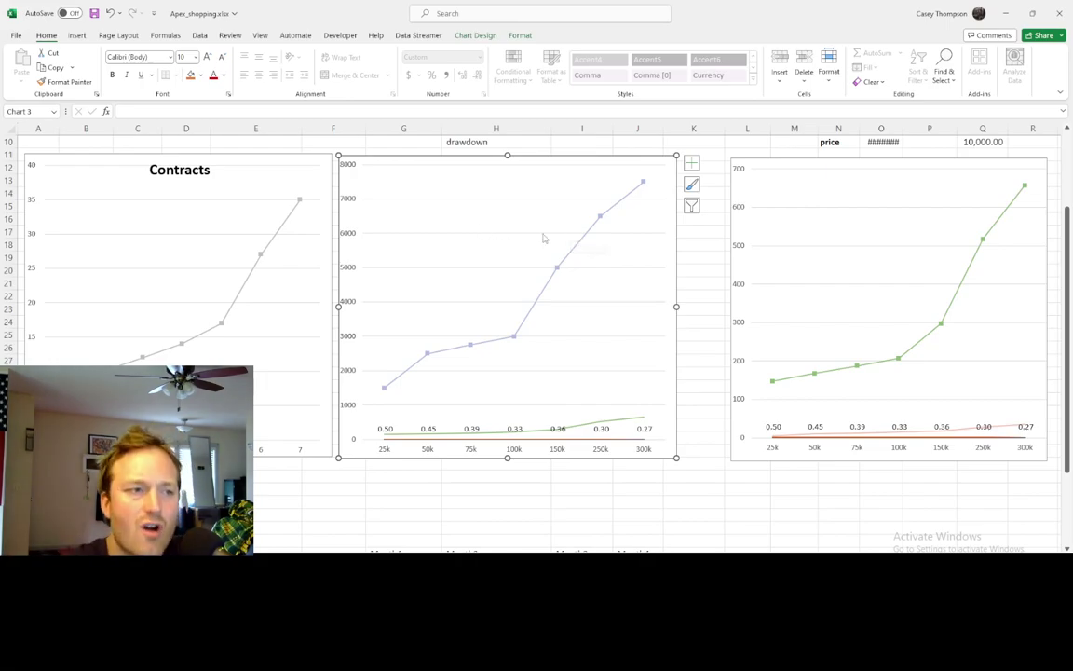
Compare the Personal row's cost and payouts in row 49 with the Apex costs and payouts in E46:K47.
scroll(540, 266, down, 1)
scroll(539, 265, down, 1)
scroll(545, 268, down, 7)
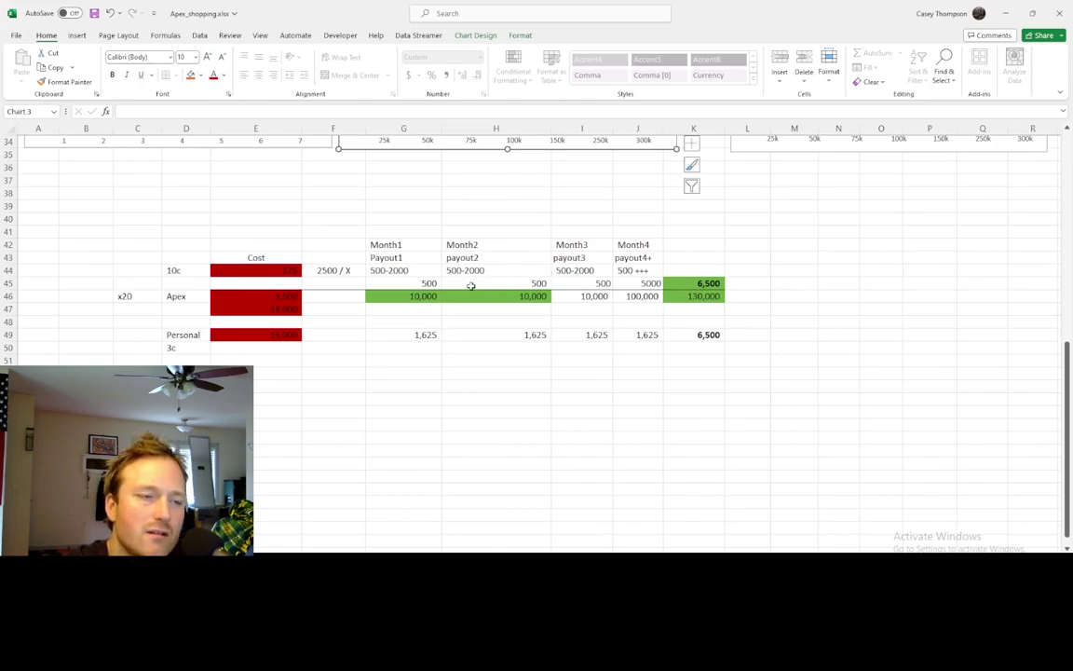
drag(259, 335, 708, 334)
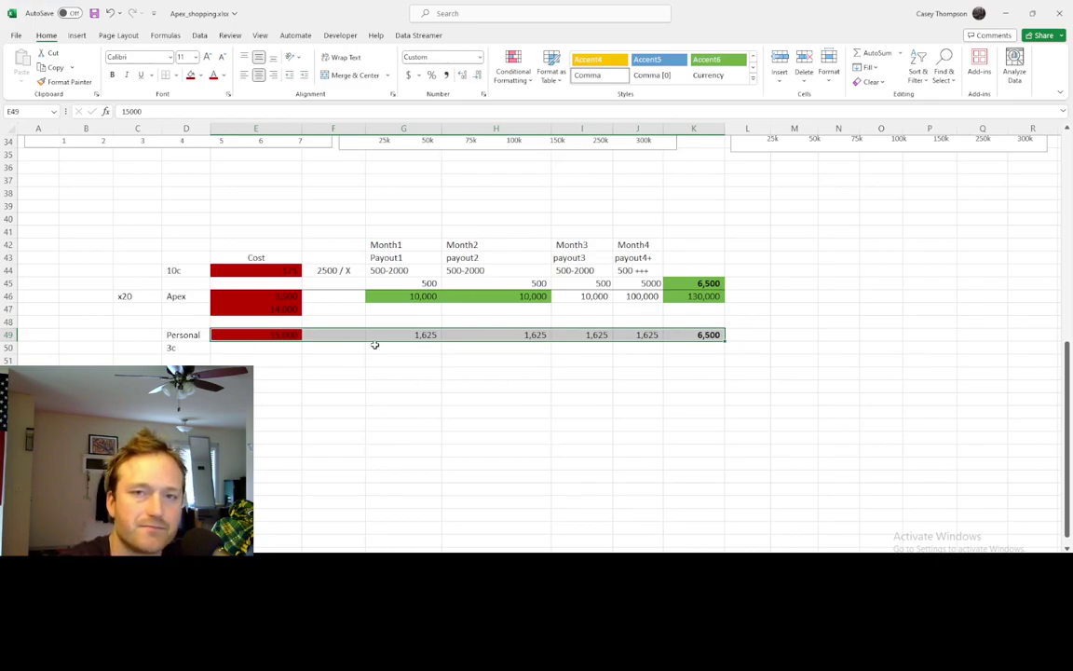
click(298, 347)
drag(289, 335, 709, 334)
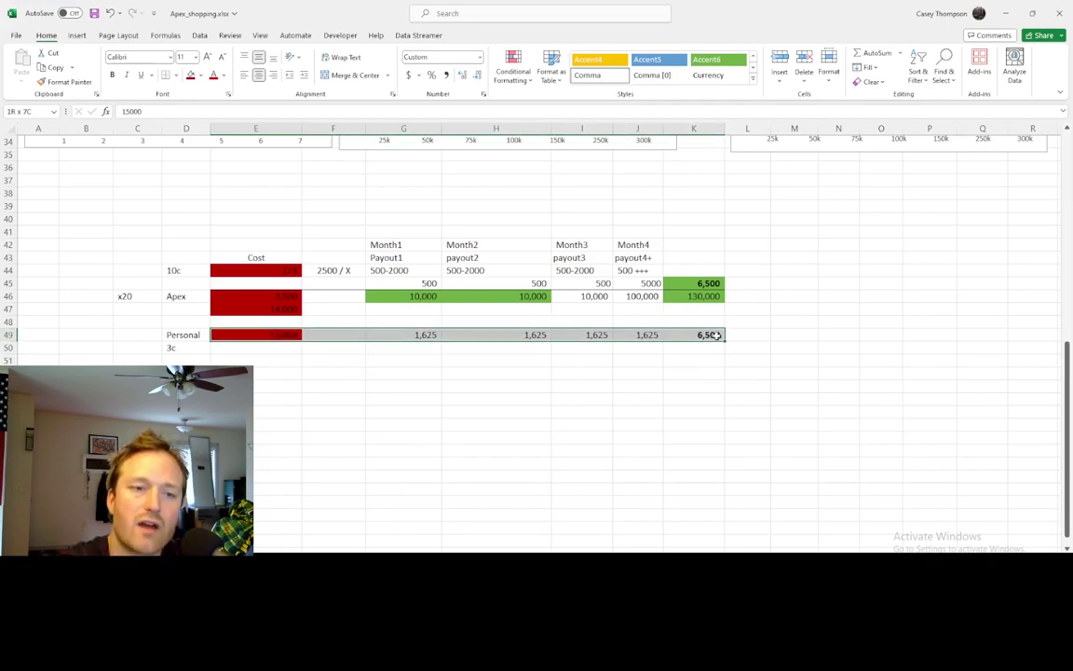
click(295, 308)
drag(298, 308, 677, 298)
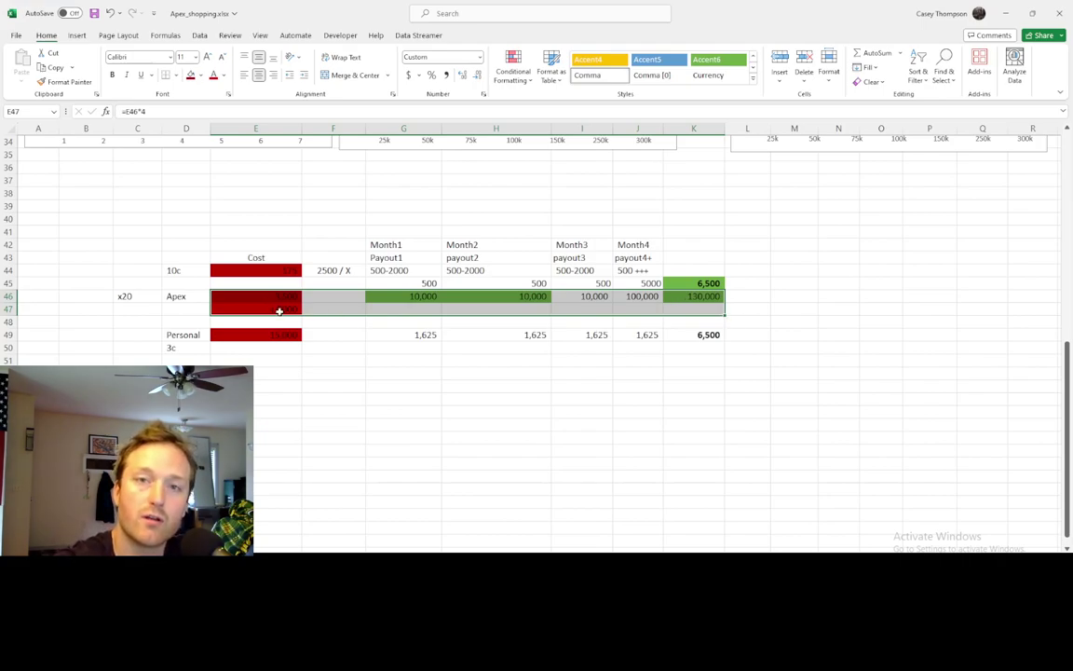
drag(280, 310, 714, 300)
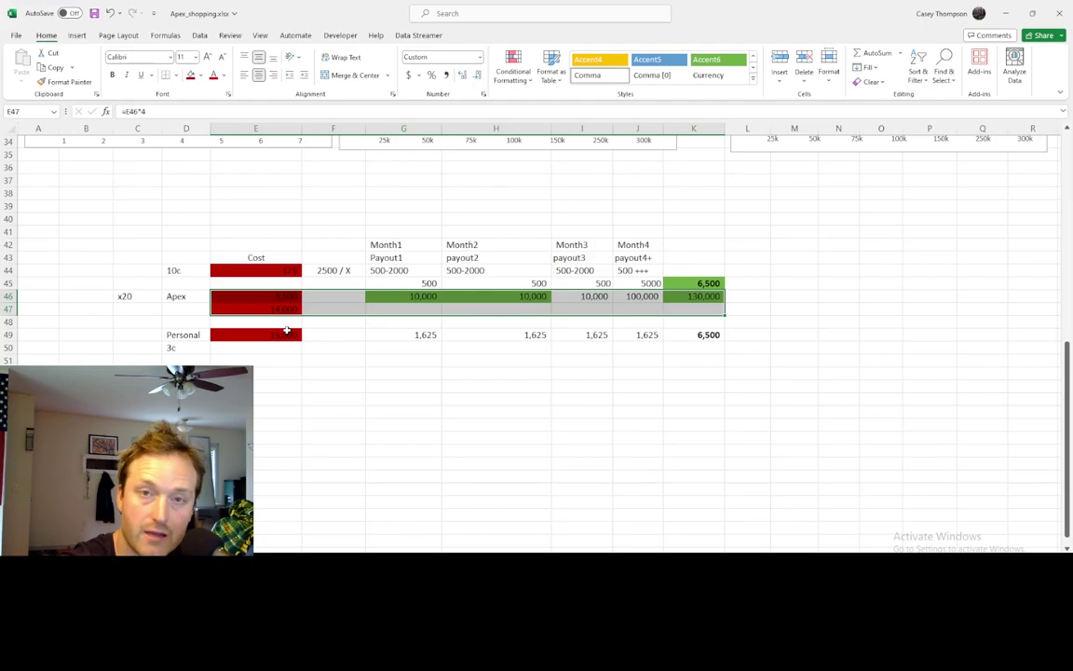
drag(281, 333, 671, 338)
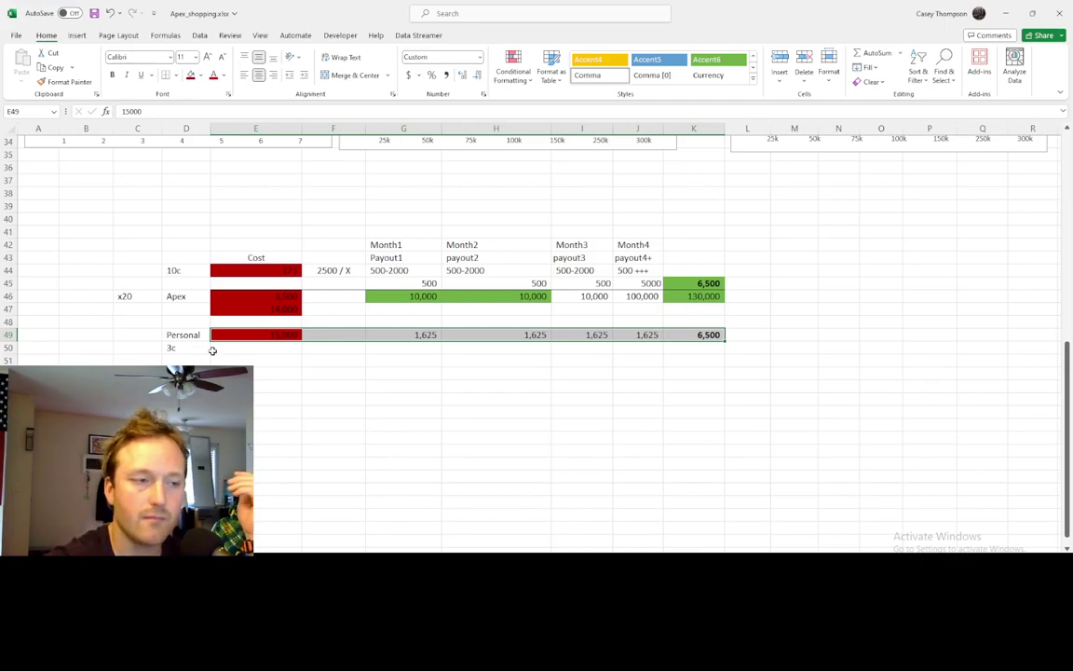
drag(179, 335, 699, 335)
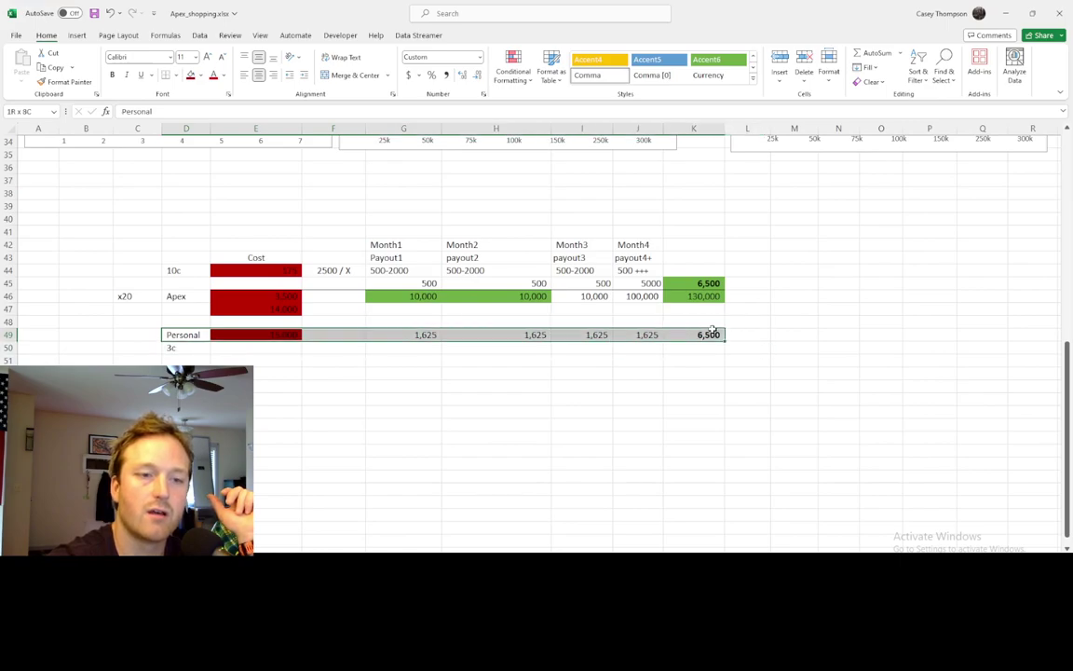